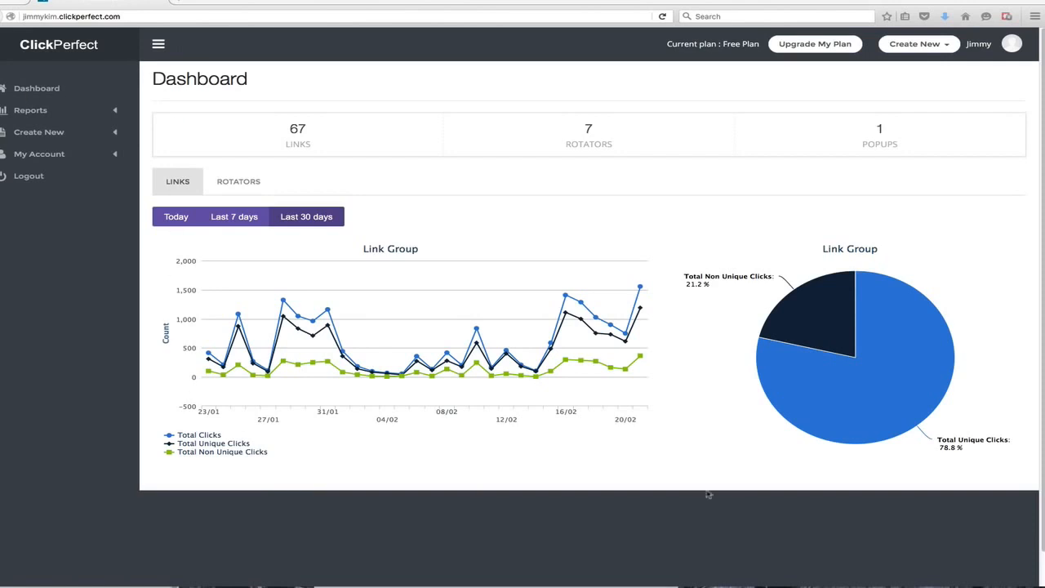
left_click(158, 46)
left_click(157, 45)
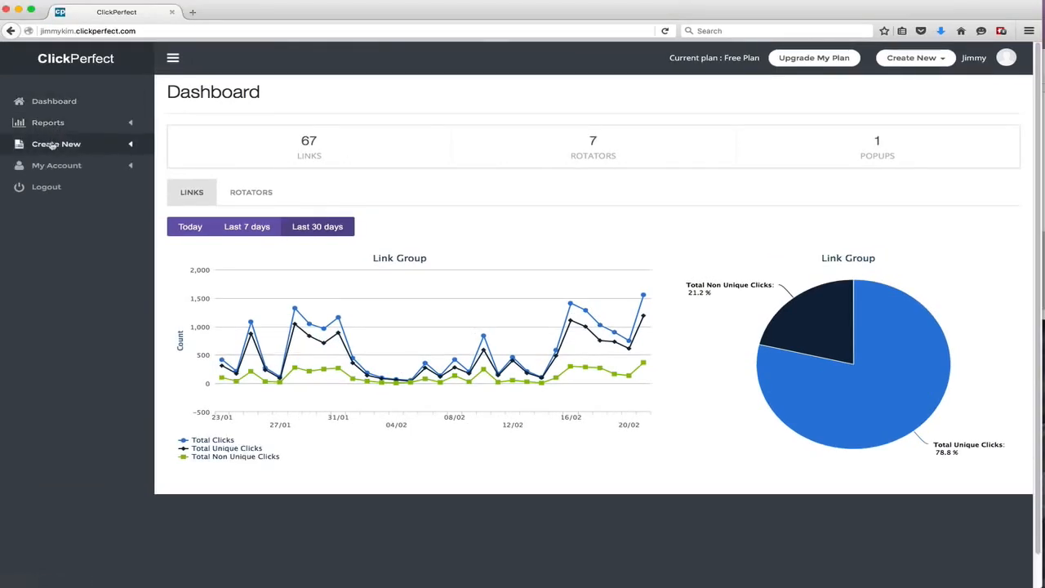
left_click(56, 144)
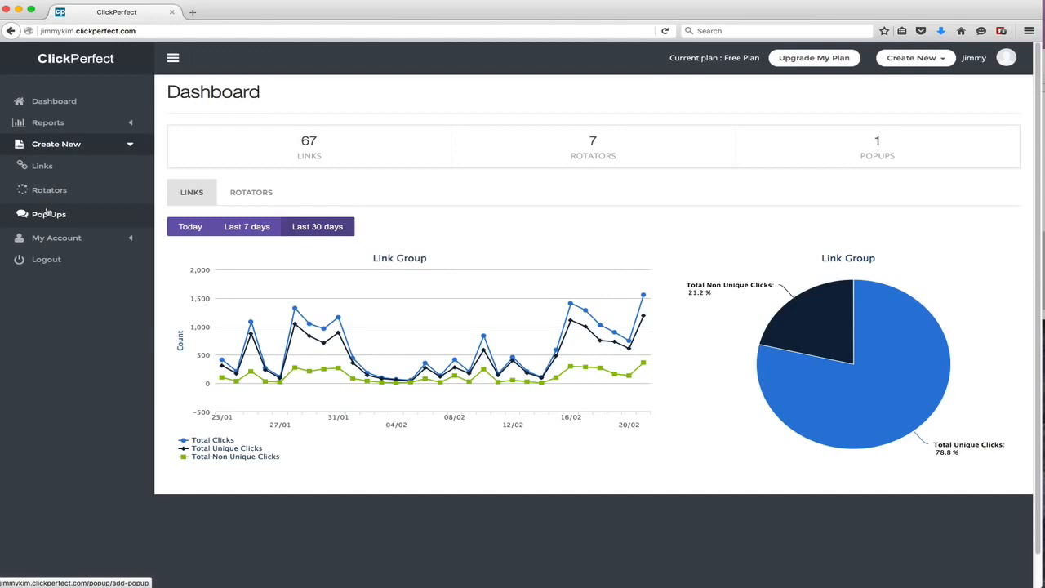
left_click(47, 123)
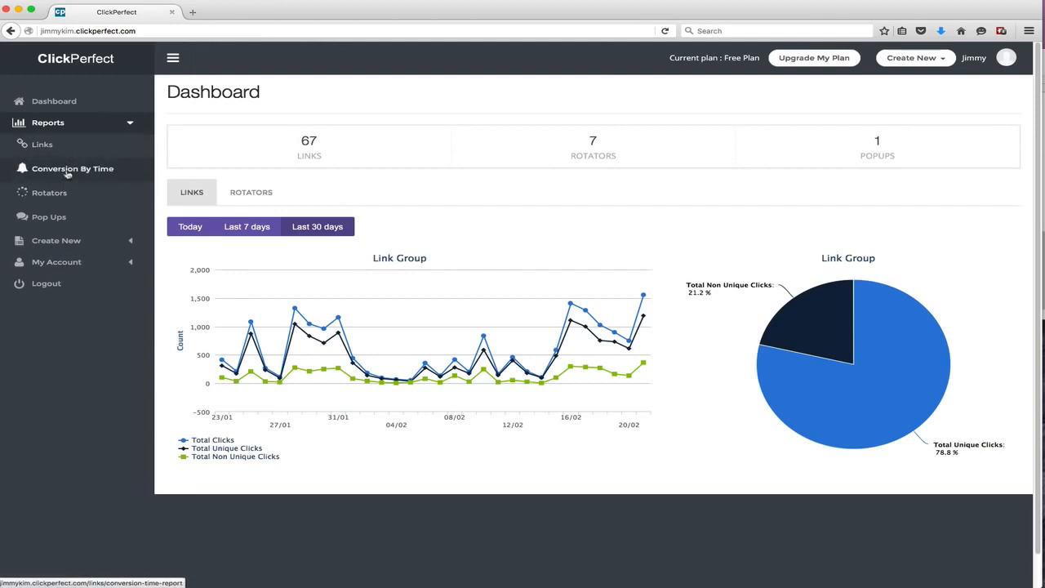
left_click(54, 262)
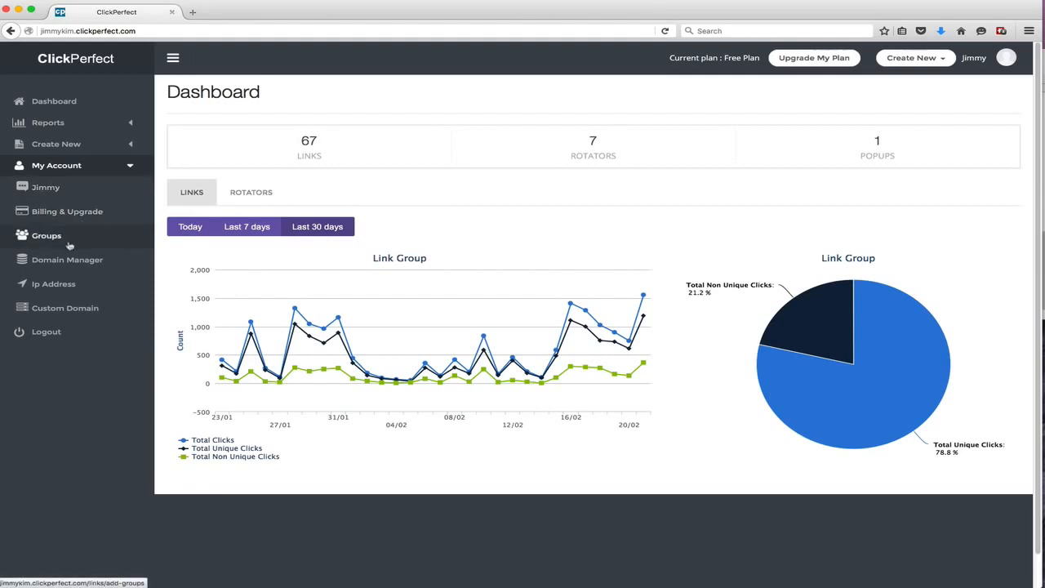
Open the form for creating a new tracking link
left_click(61, 144)
left_click(58, 171)
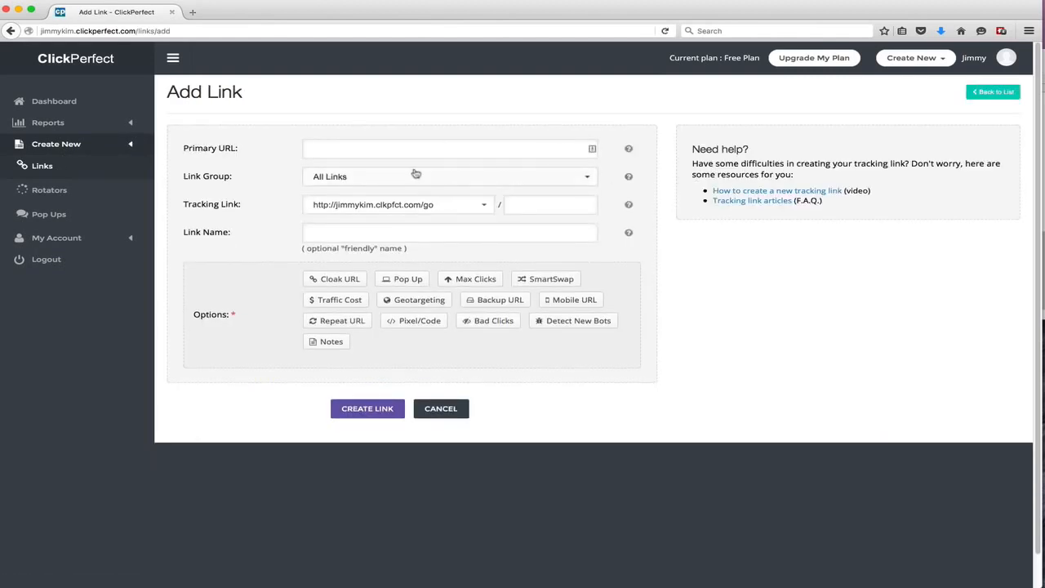
left_click_drag(240, 148, 202, 156)
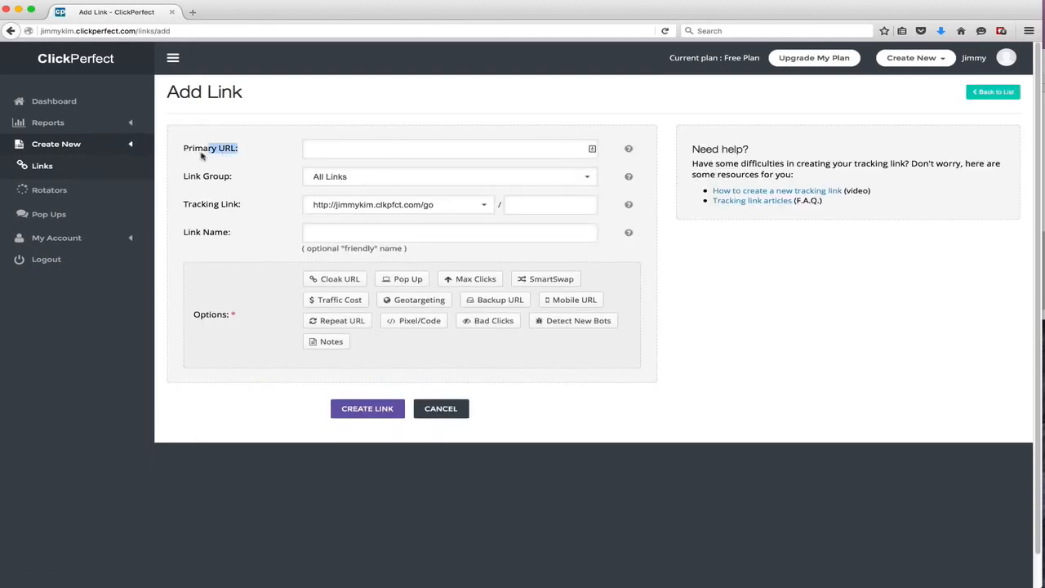
left_click(201, 157)
key("super+plus")
key("super+plus")
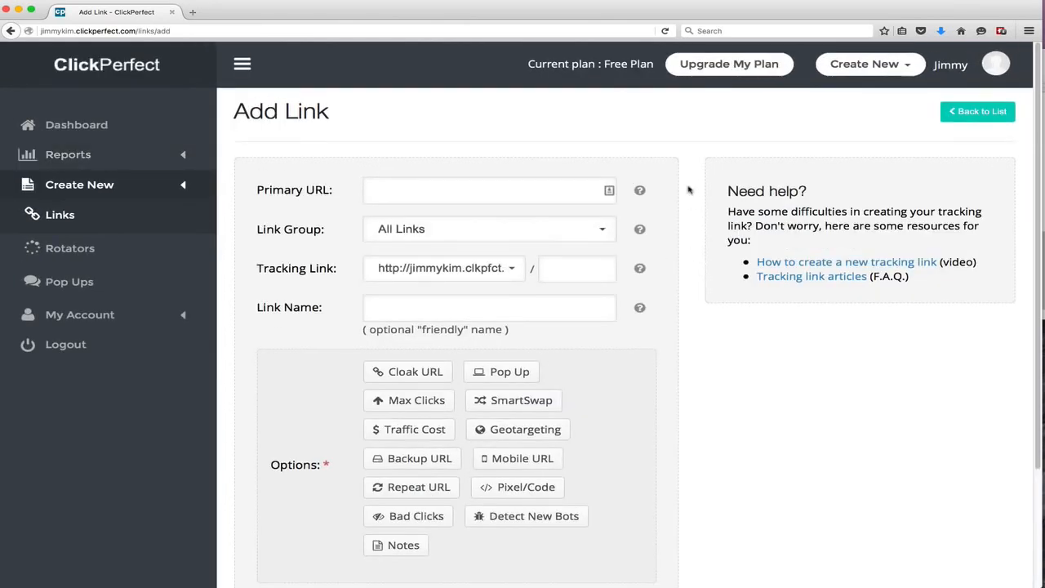
scroll(709, 205, "down", 1)
key("super+plus")
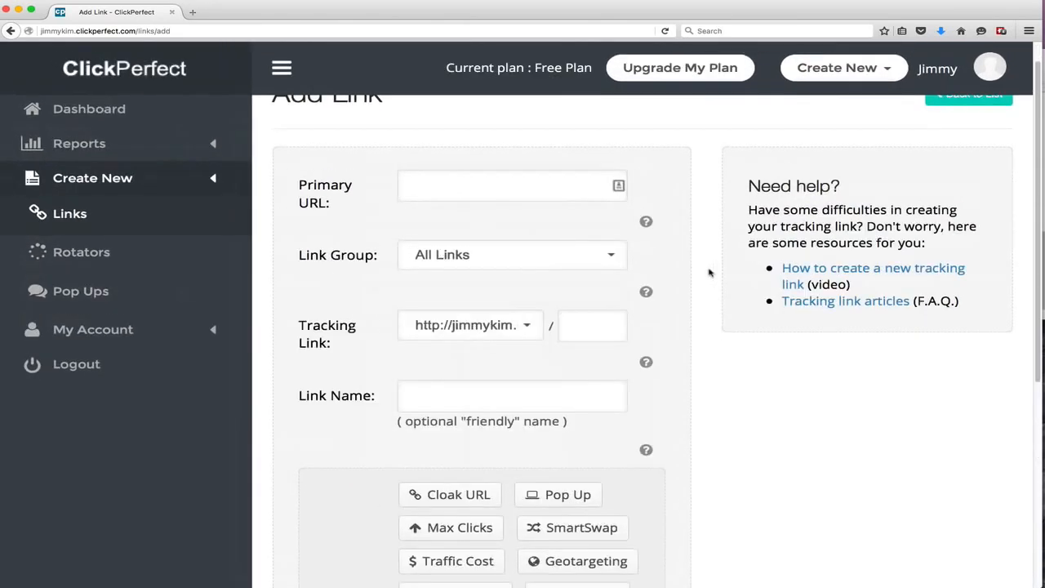
left_click(436, 184)
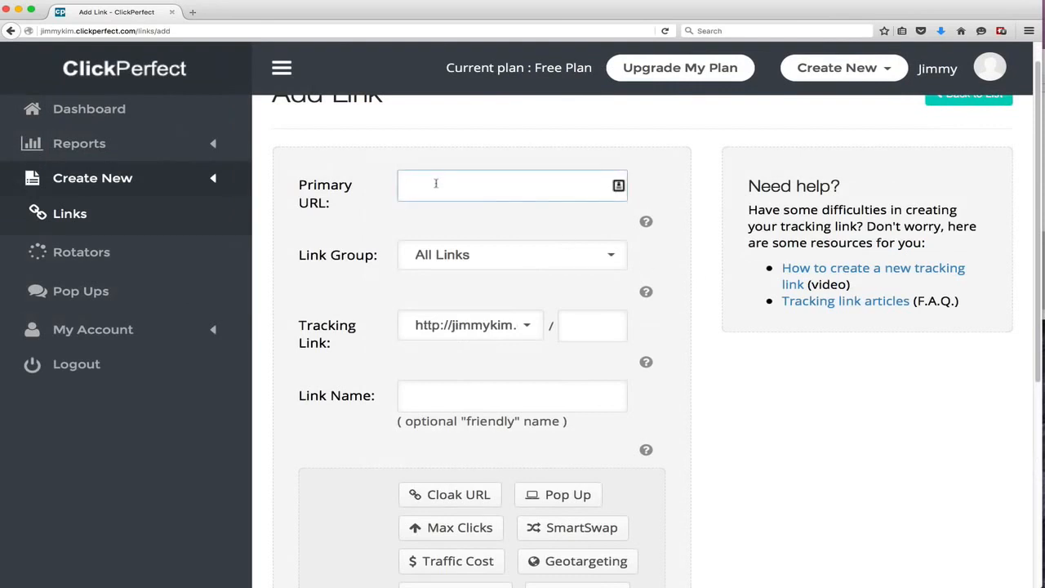
type("http://goog.")
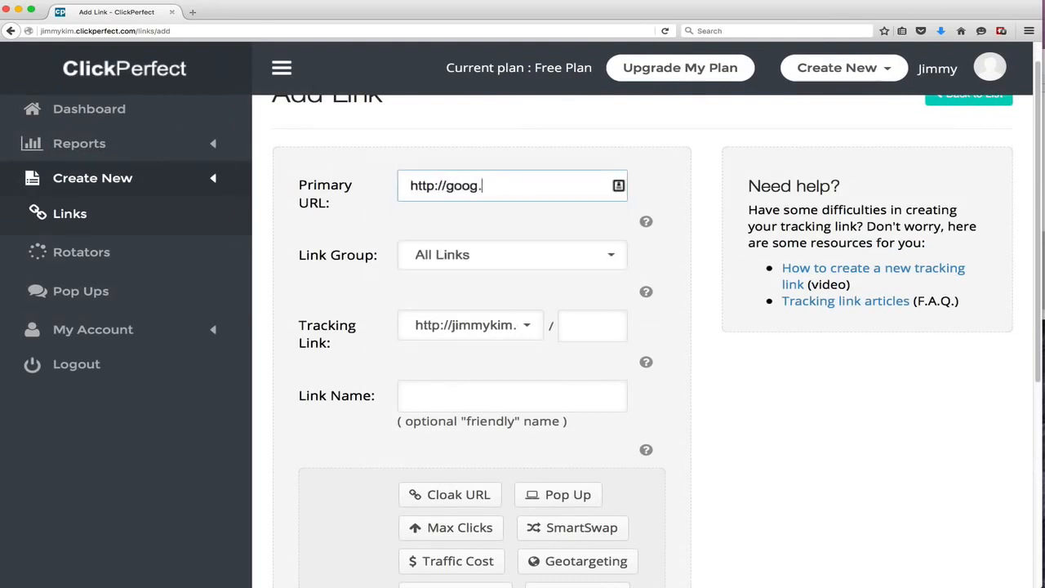
key("BackSpace")
type("le.com")
key("Tab")
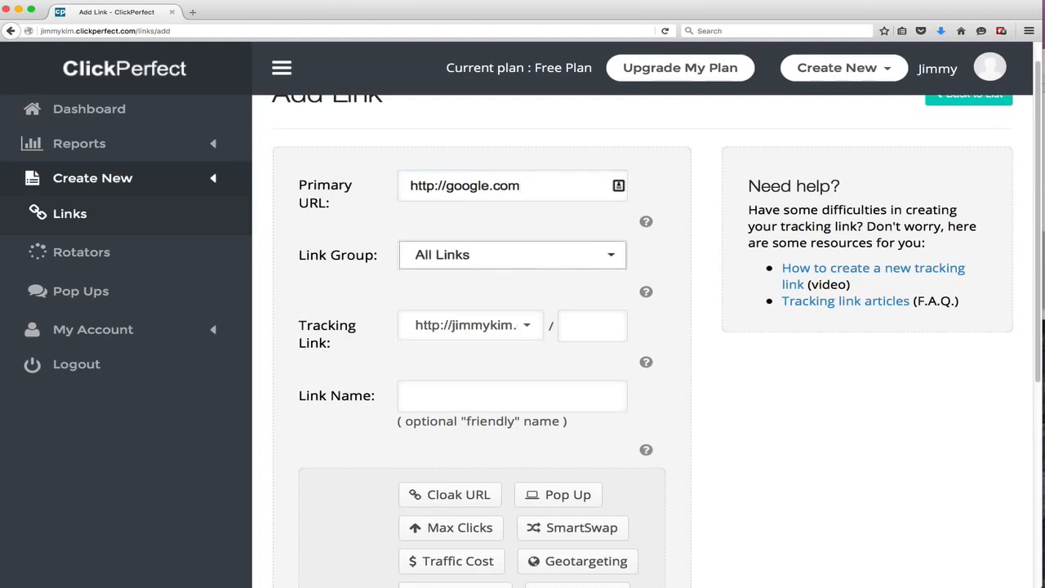
Keep the All Links group and set the tracking link path to test1234 on the jimmykim.clkpfct.com/go domain
left_click(450, 250)
left_click(444, 289)
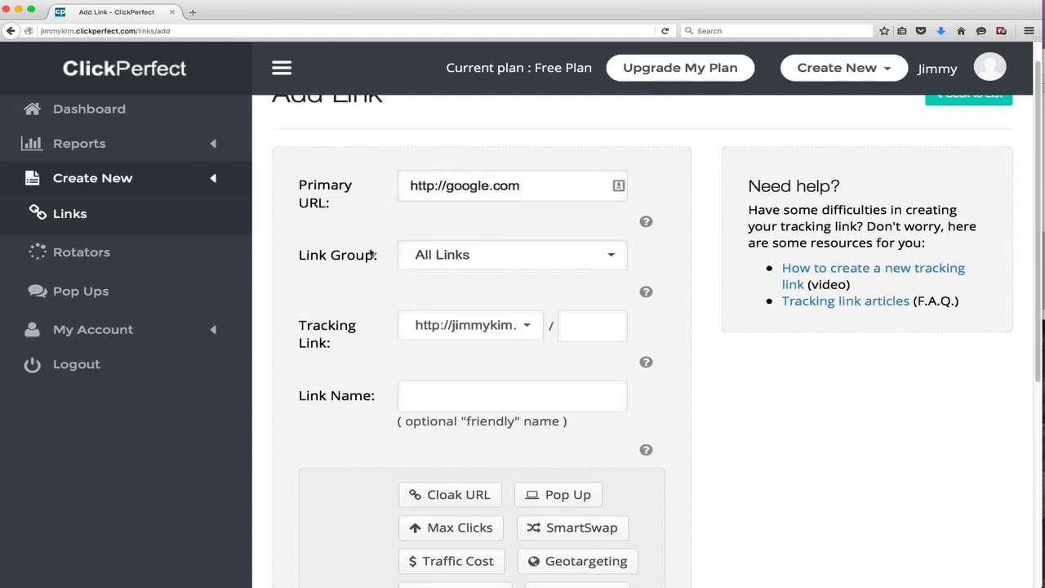
left_click_drag(374, 255, 313, 259)
left_click(318, 262)
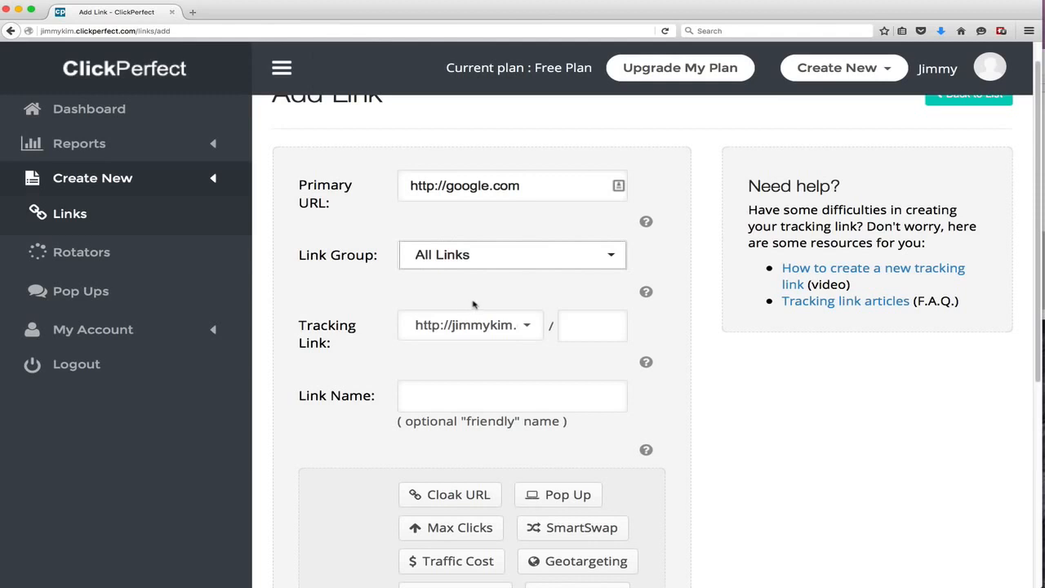
scroll(473, 304, "down", 2)
left_click(502, 276)
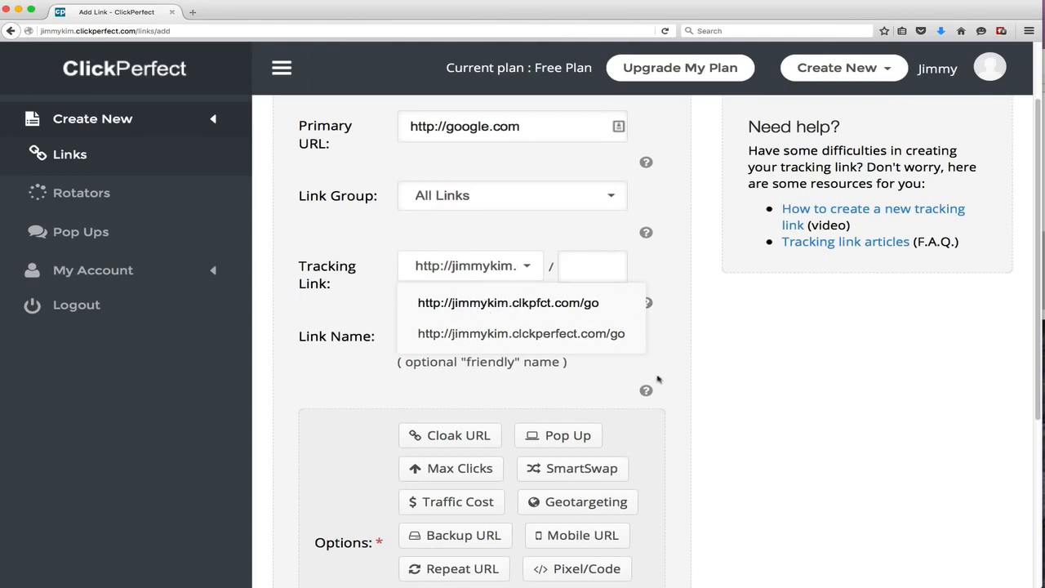
left_click(588, 267)
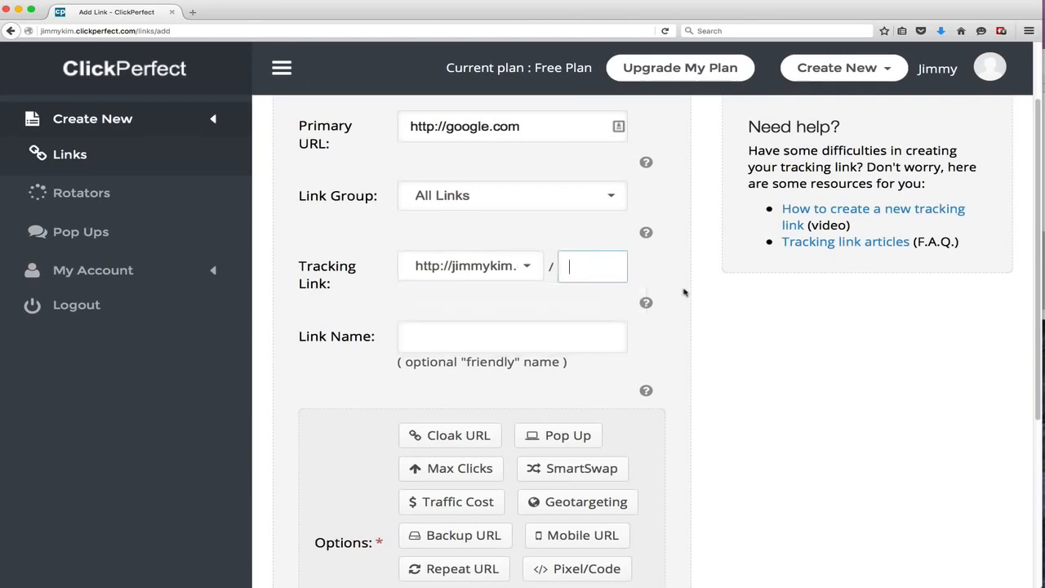
type("test1234")
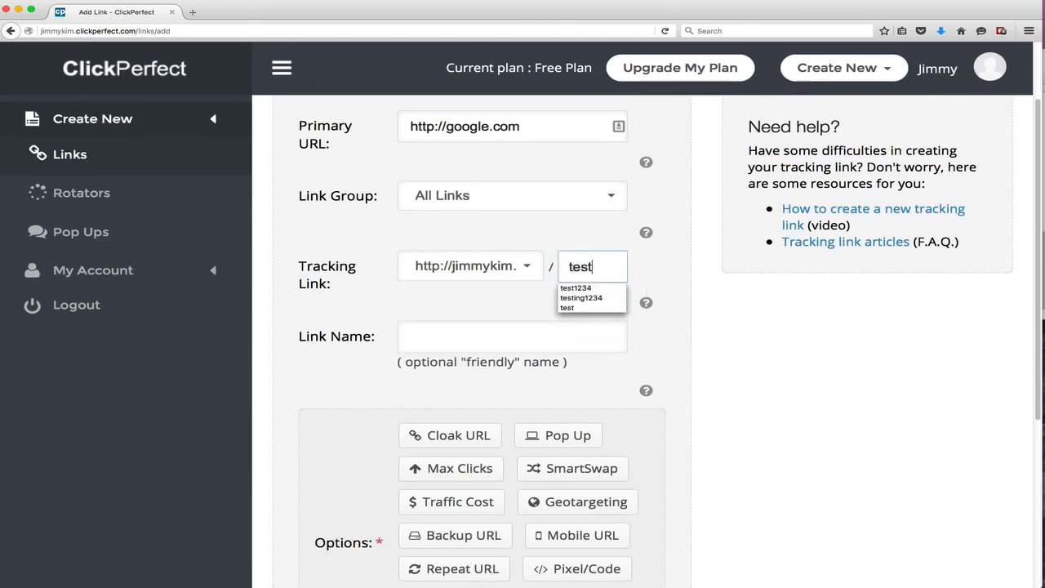
Give the link the friendly name Test 1234
left_click(563, 326)
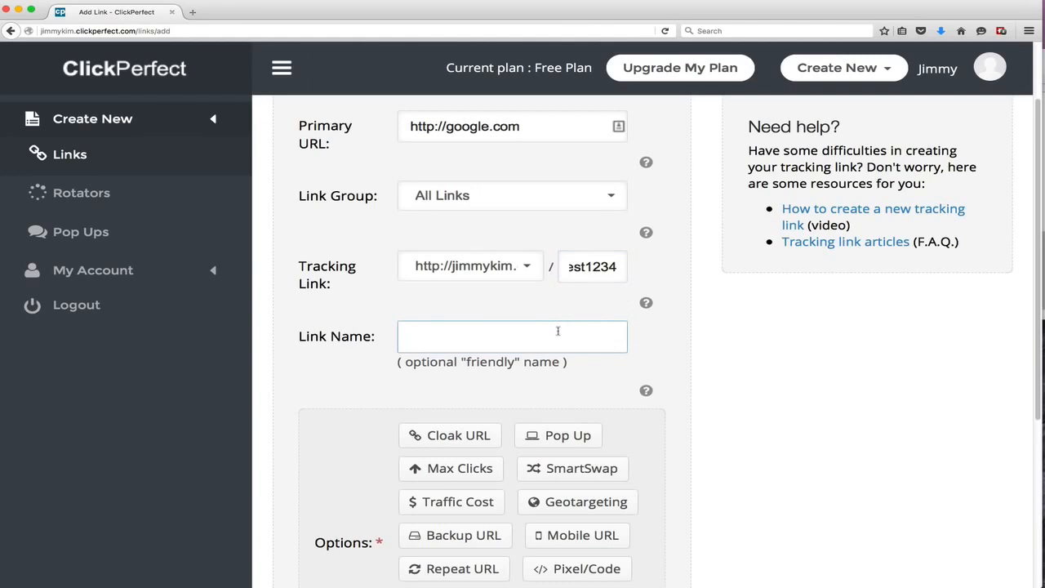
type("Test 1234")
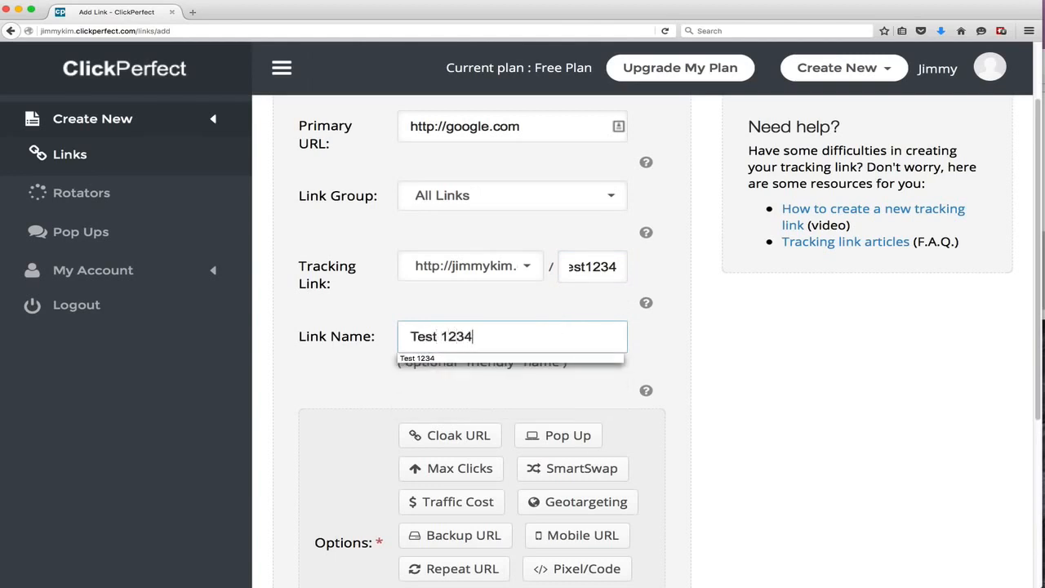
scroll(555, 335, "down", 5)
scroll(555, 335, "up", 2)
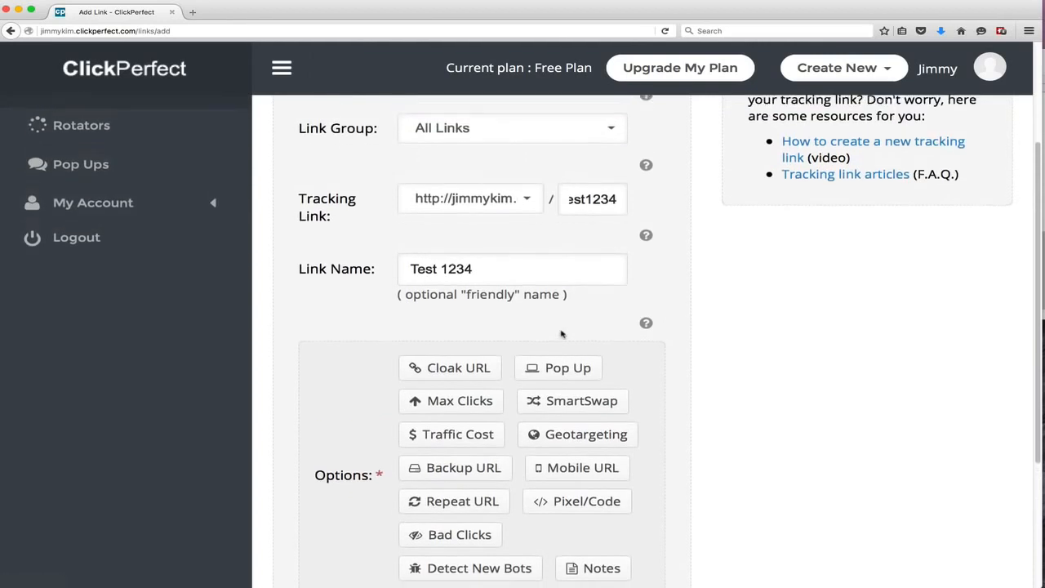
Add the Cloak URL option and set Cloak Link to Yes
scroll(564, 331, "down", 2)
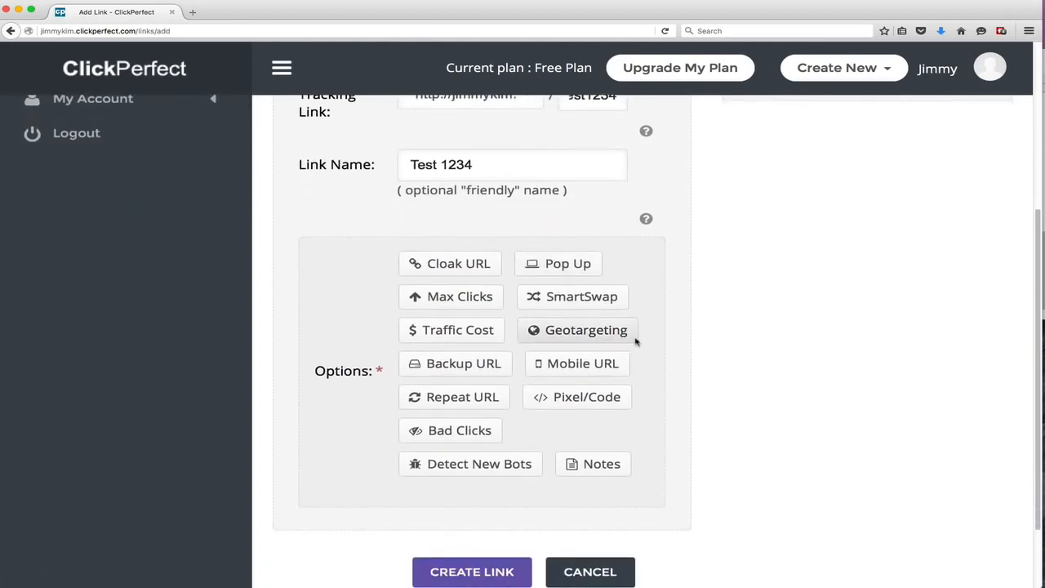
scroll(658, 360, "down", 1)
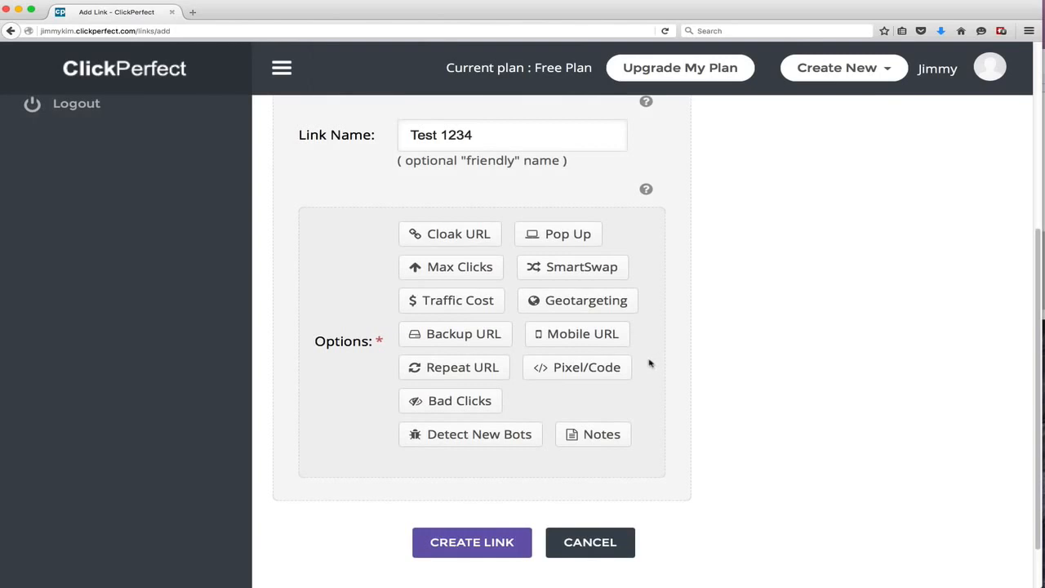
left_click(456, 234)
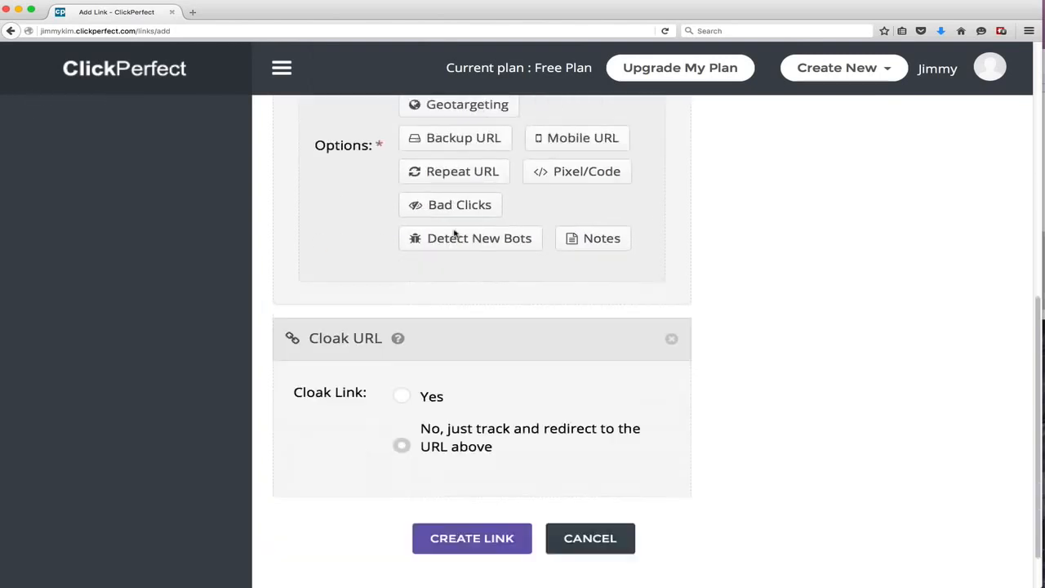
left_click(402, 340)
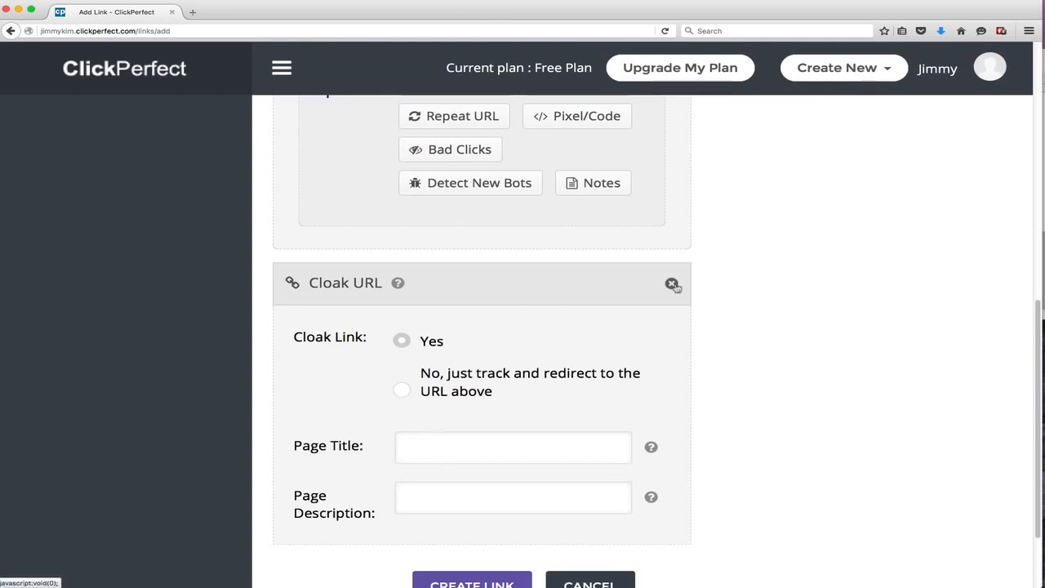
left_click(671, 282)
Add the Pop Up option and select the ABC 1234 pop-up
left_click(543, 242)
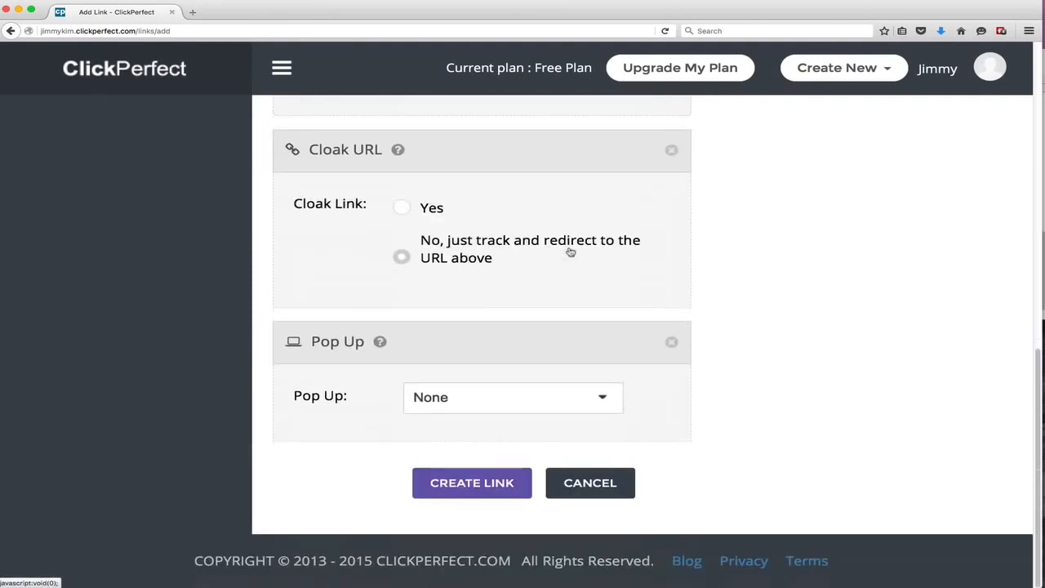
left_click(479, 404)
left_click(475, 403)
left_click(471, 408)
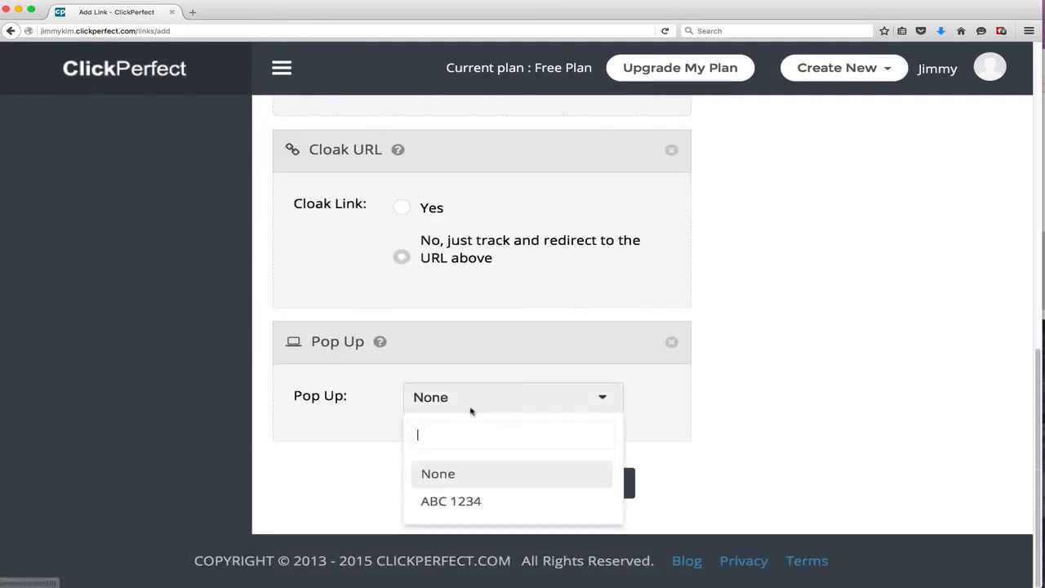
left_click(455, 508)
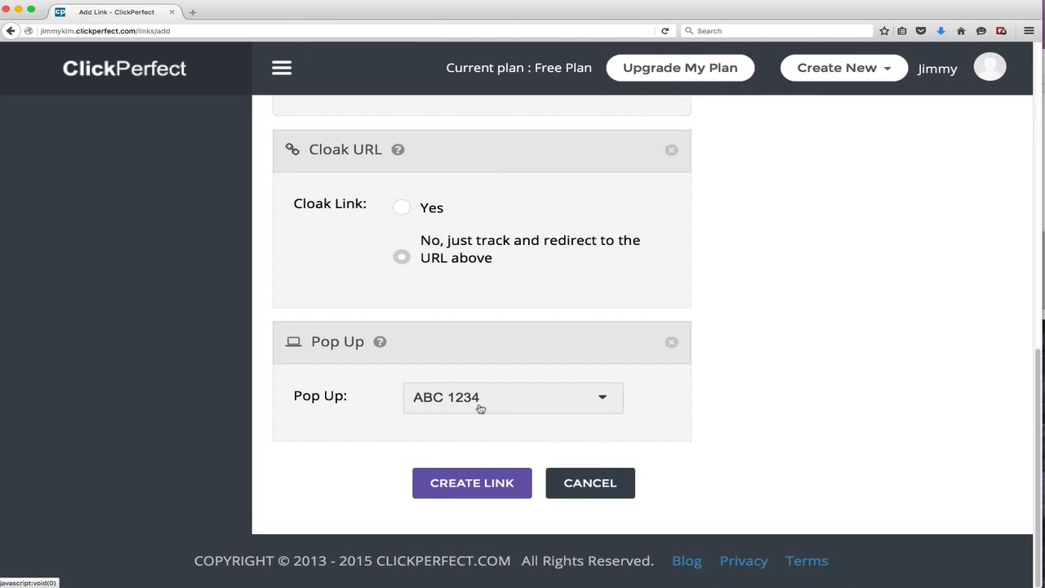
Remove the Pop Up and Cloak URL option sections
left_click(669, 344)
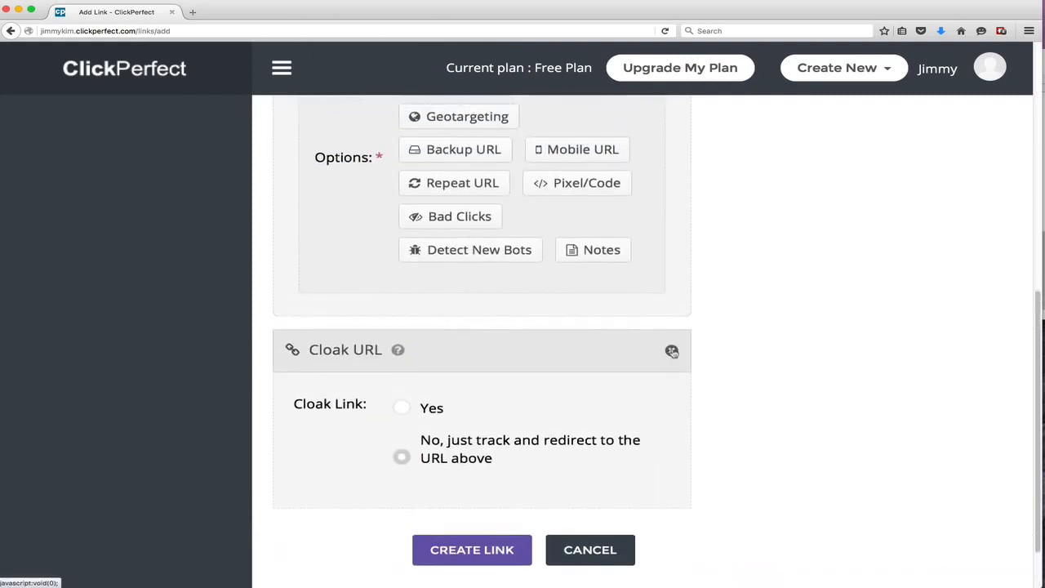
left_click(669, 344)
Add the Max Clicks option and set the maximum clicks to 500
left_click(442, 275)
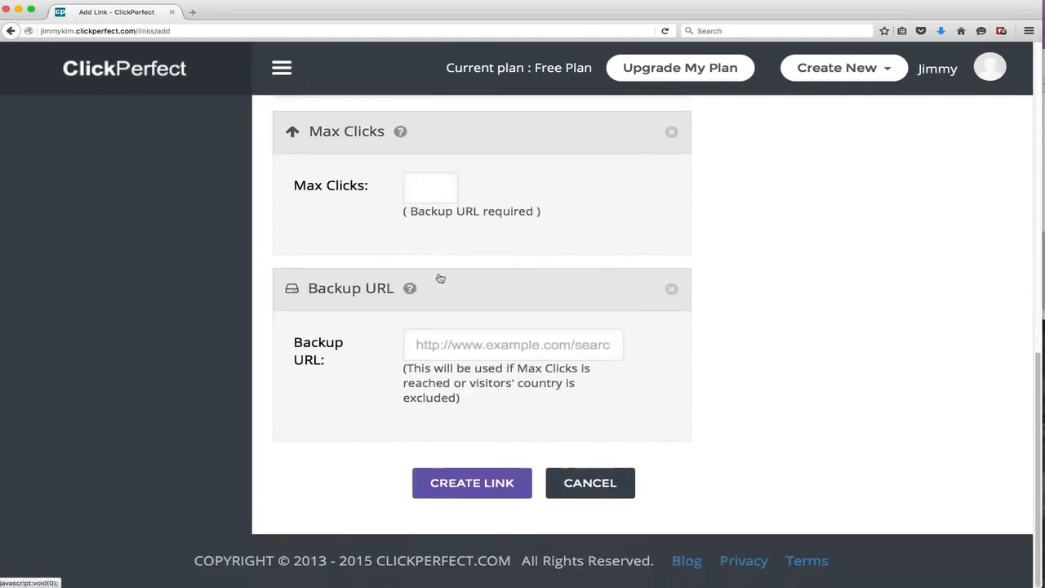
scroll(449, 274, "up", 2)
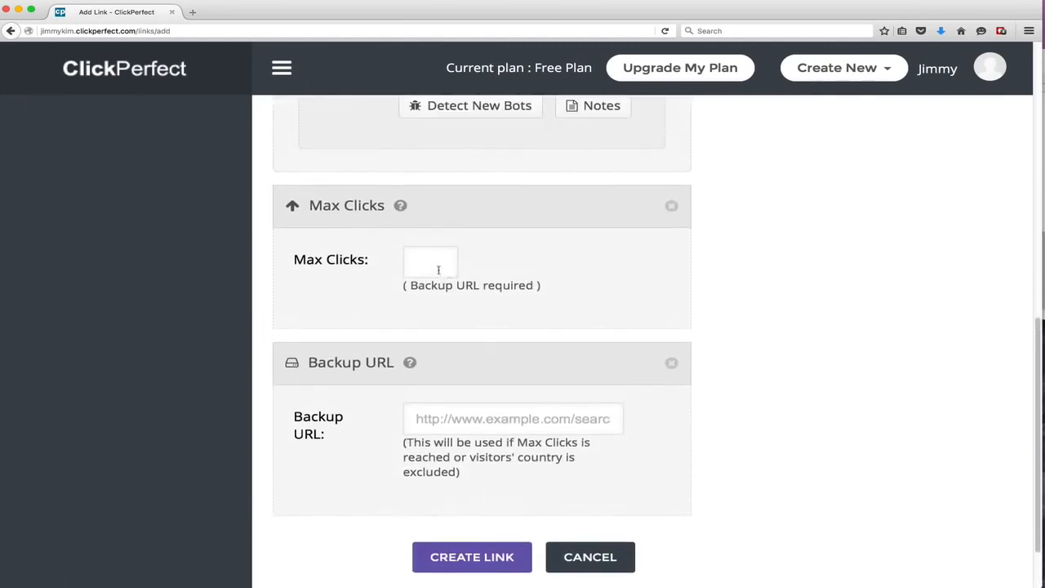
left_click(433, 273)
type("500")
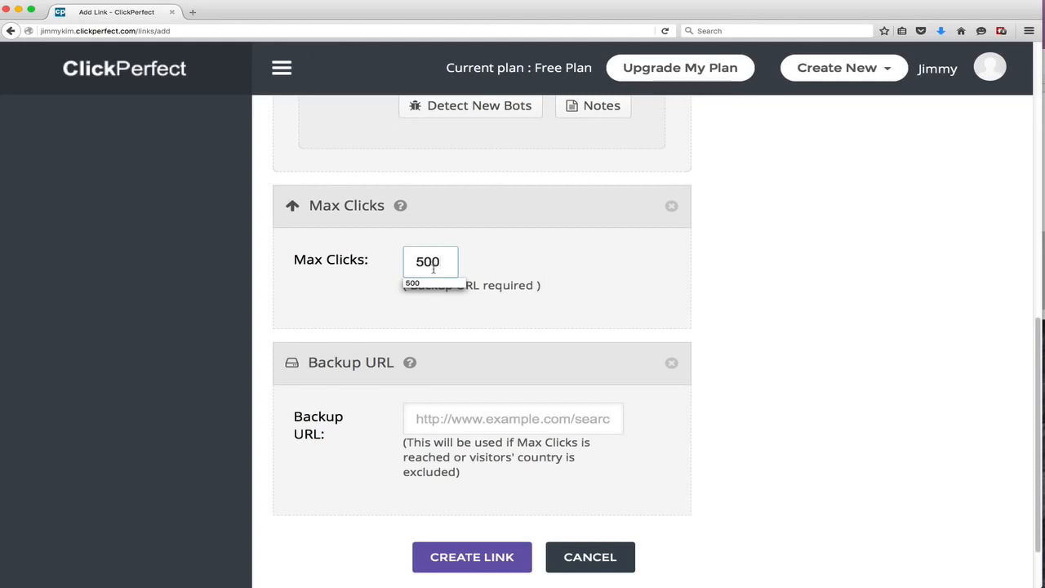
left_click(445, 425)
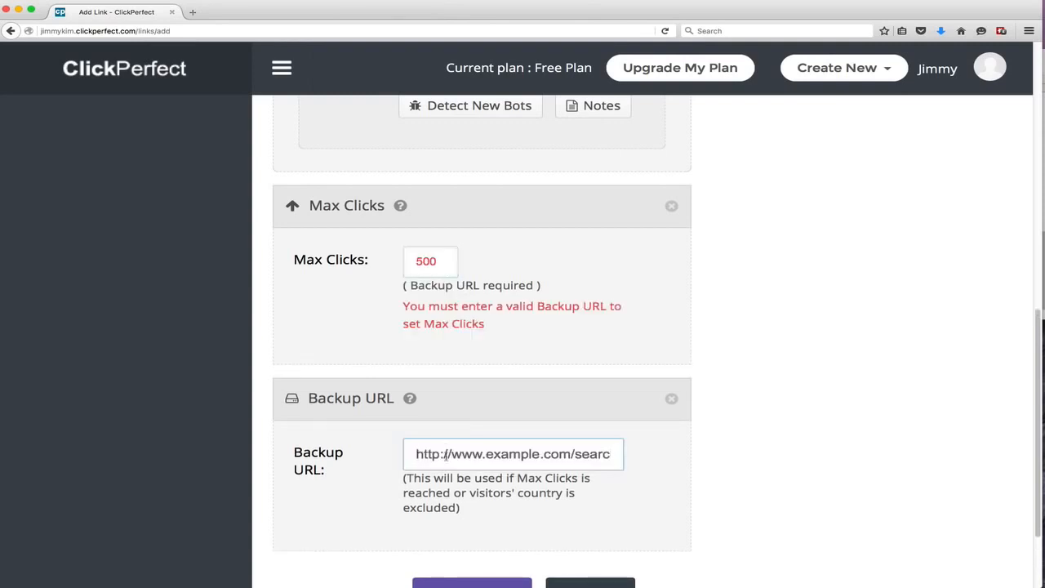
left_click(446, 454)
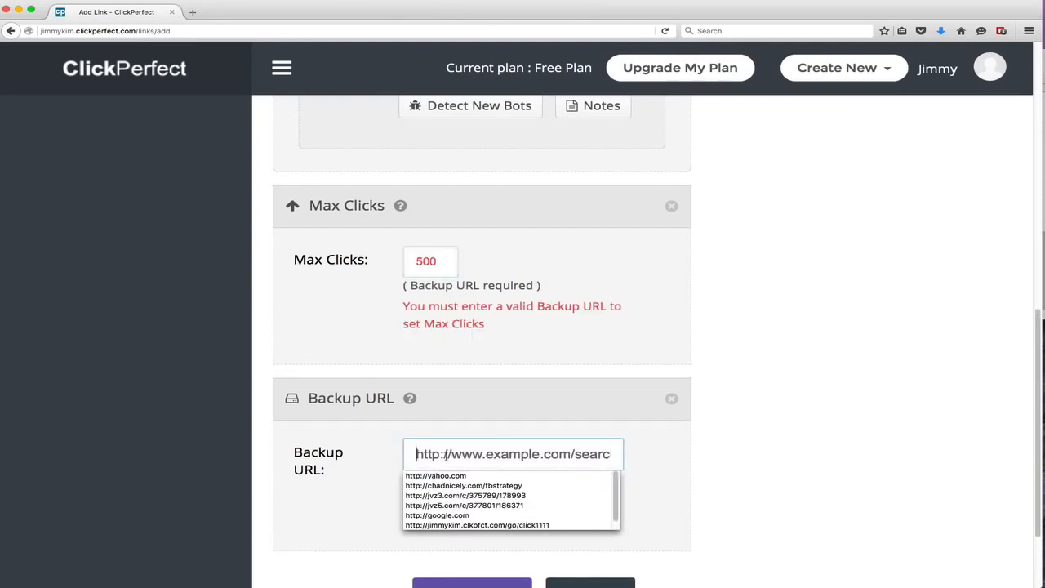
type("http://g")
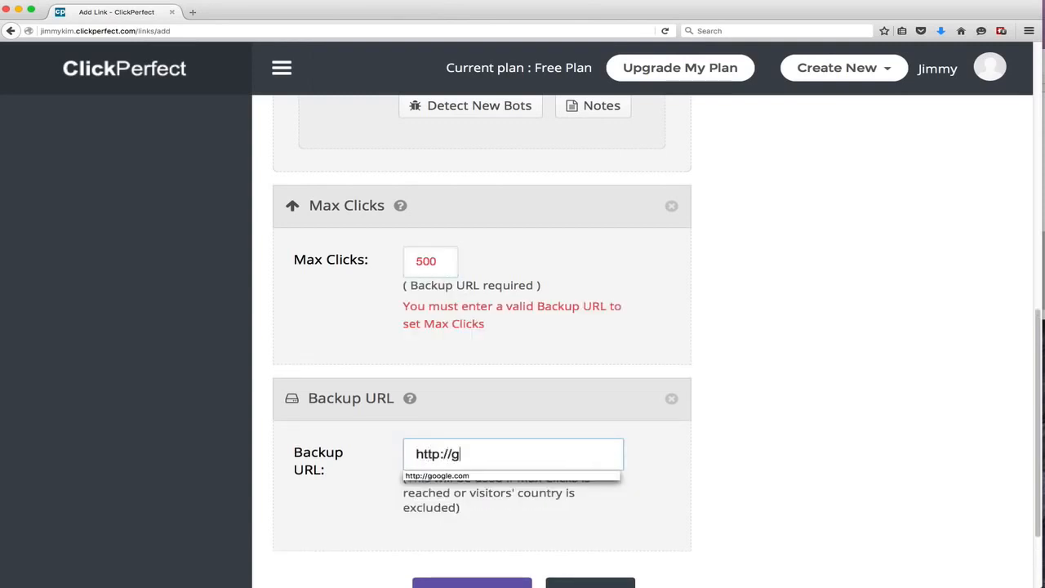
type("oogle.com")
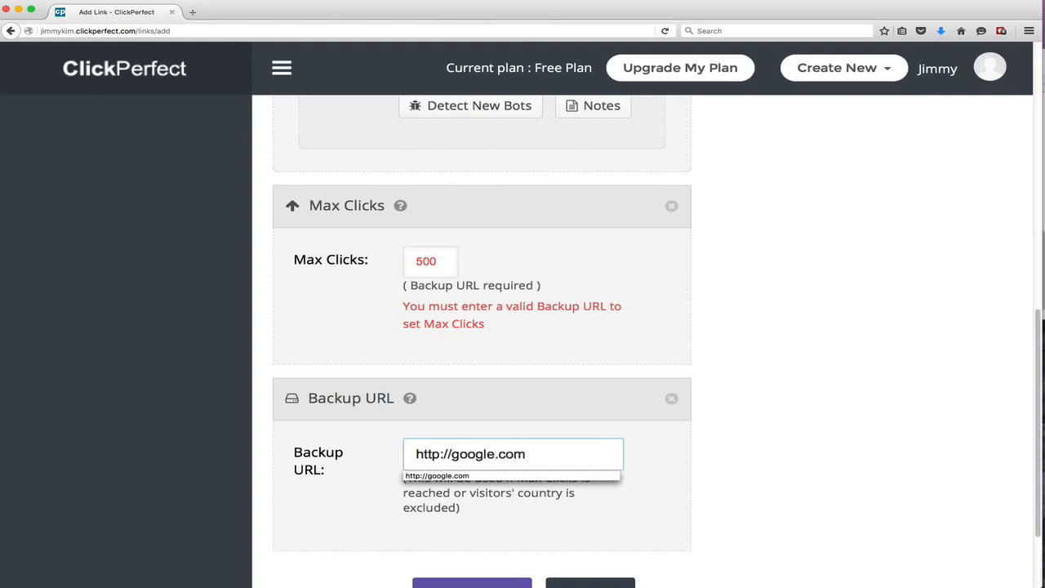
left_click(493, 439)
scroll(523, 436, "down", 2)
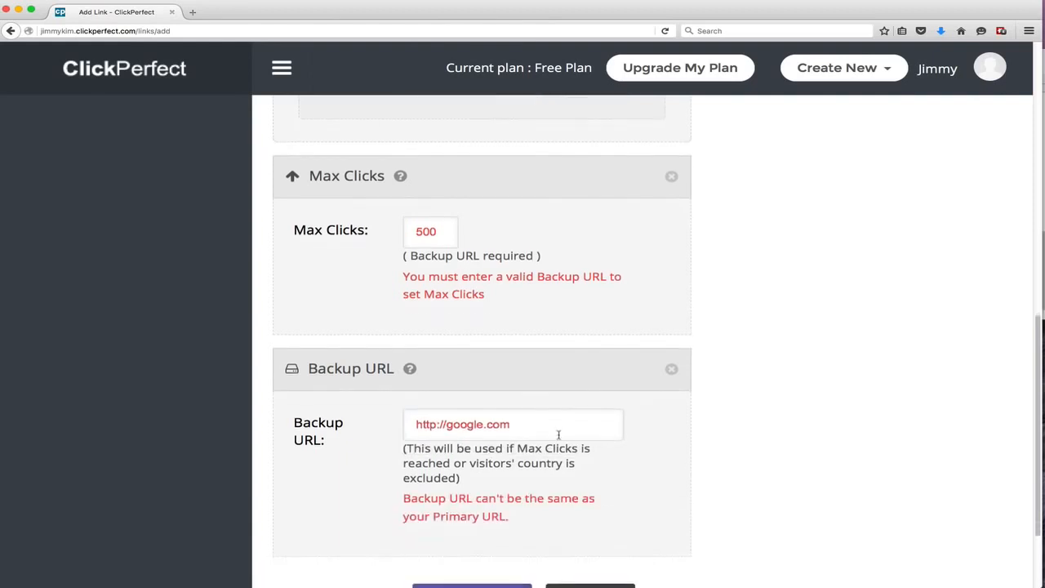
scroll(558, 434, "down", 1)
left_click(509, 388)
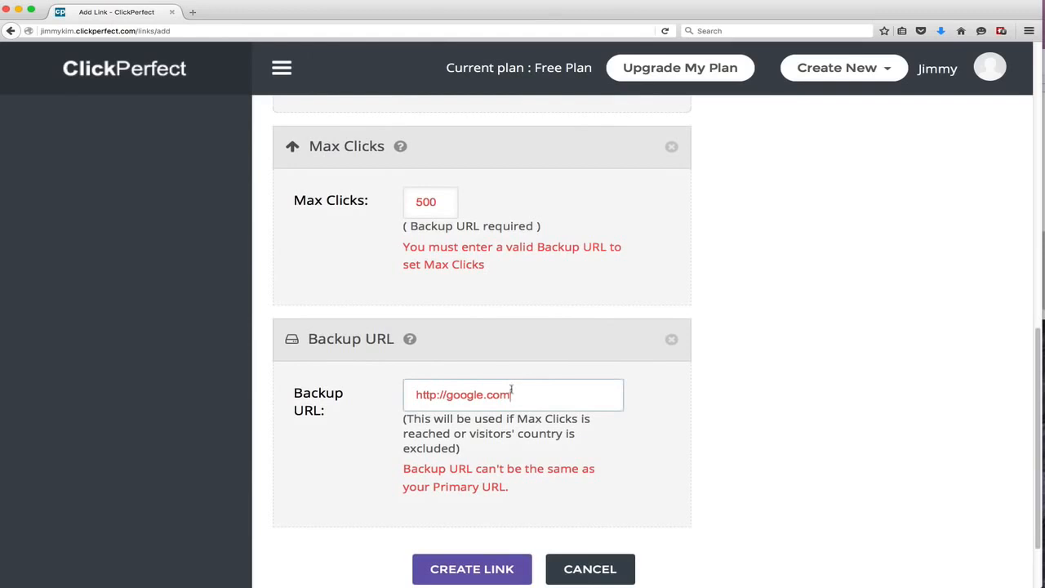
type("/sest")
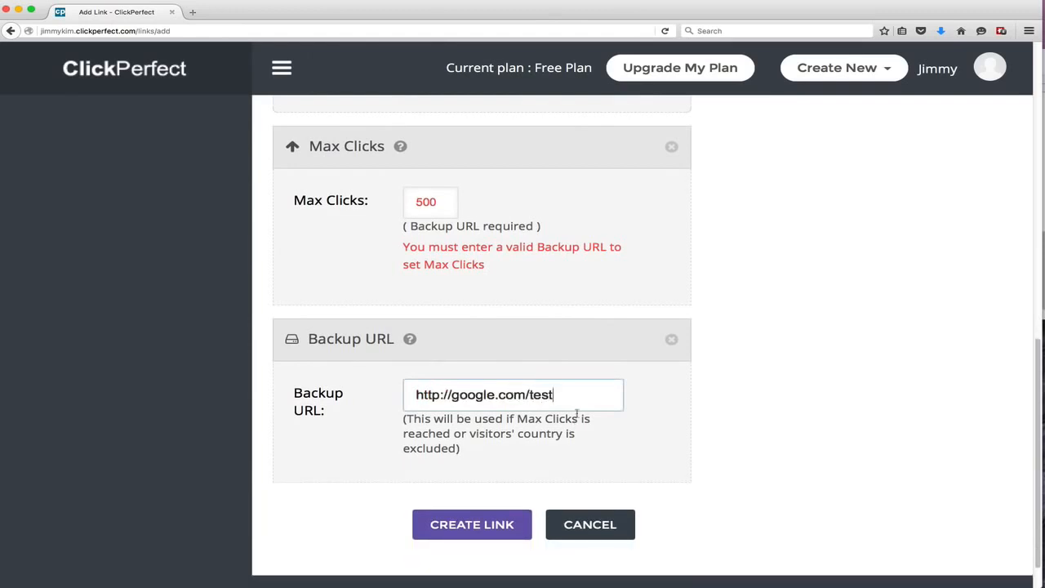
Remove the Max Clicks option section from the link form
scroll(707, 252, "up", 3)
left_click(672, 279)
scroll(674, 284, "up", 2)
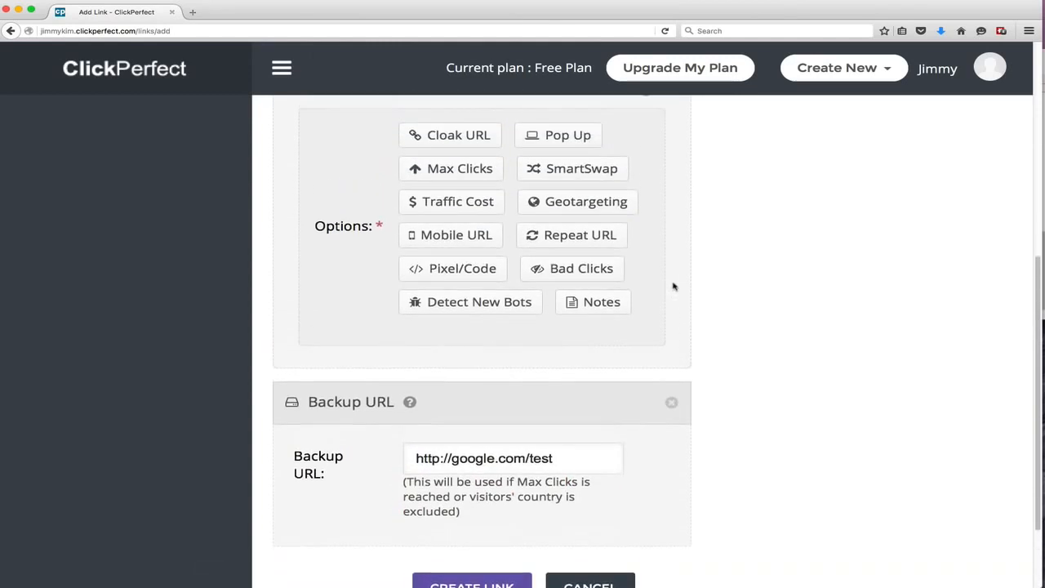
scroll(674, 286, "up", 2)
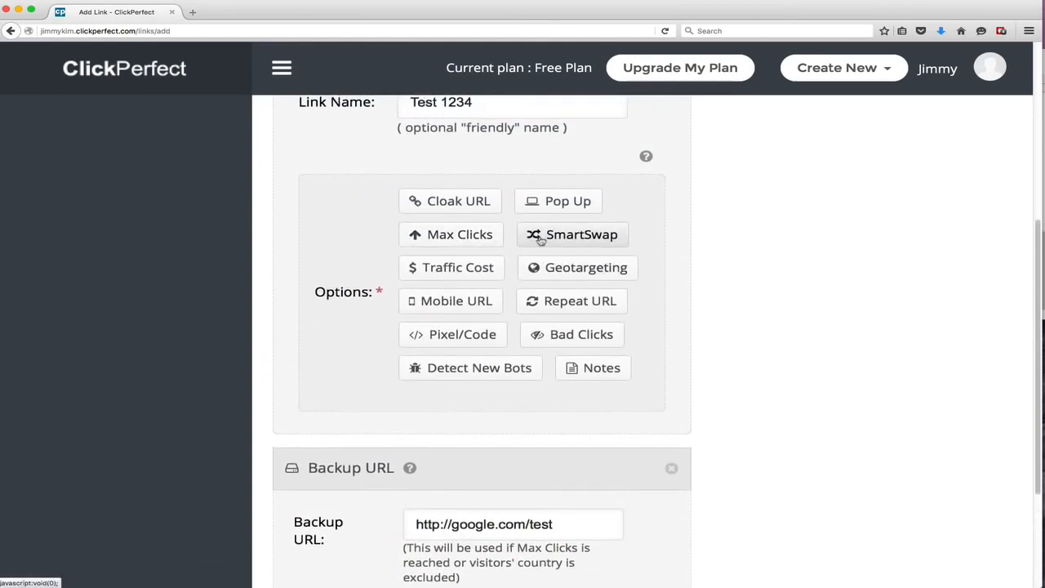
Add the SmartSwap option and browse the links in its selection list
left_click(540, 236)
left_click(550, 228)
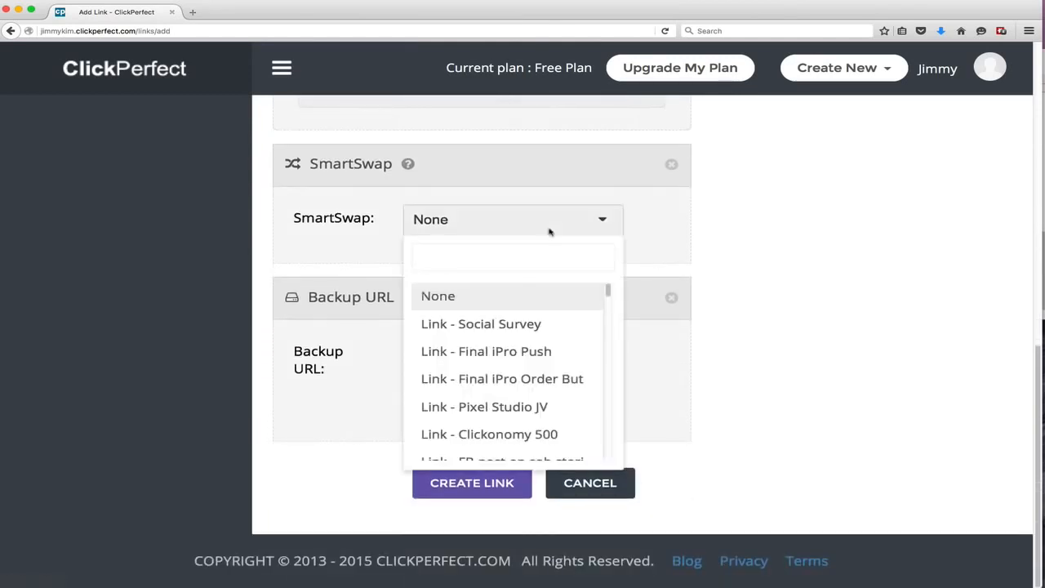
scroll(490, 369, "down", 5)
scroll(520, 372, "up", 5)
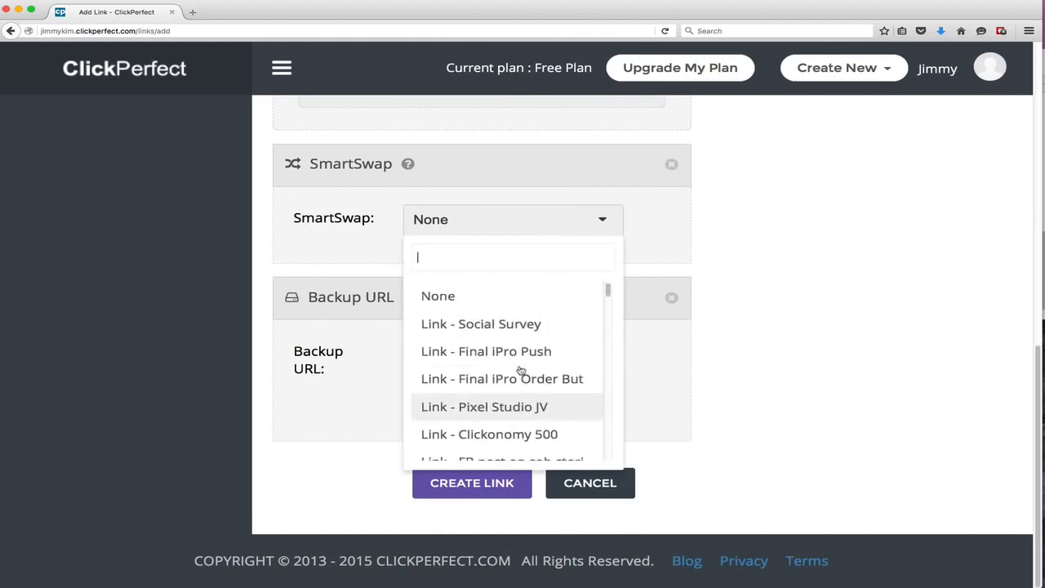
scroll(520, 372, "down", 10)
scroll(520, 372, "up", 5)
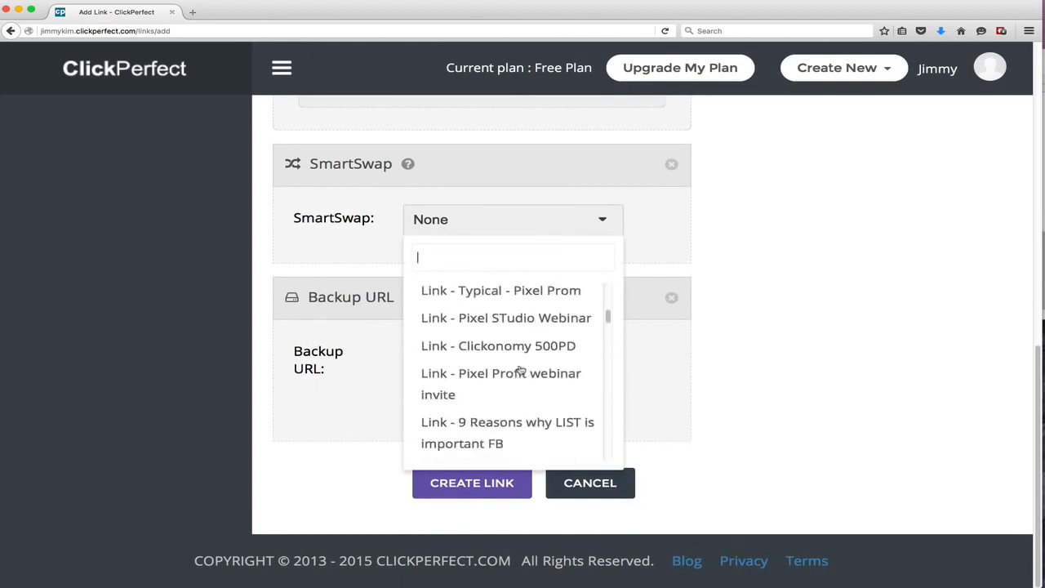
scroll(521, 371, "up", 5)
scroll(522, 338, "down", 3)
scroll(522, 338, "up", 3)
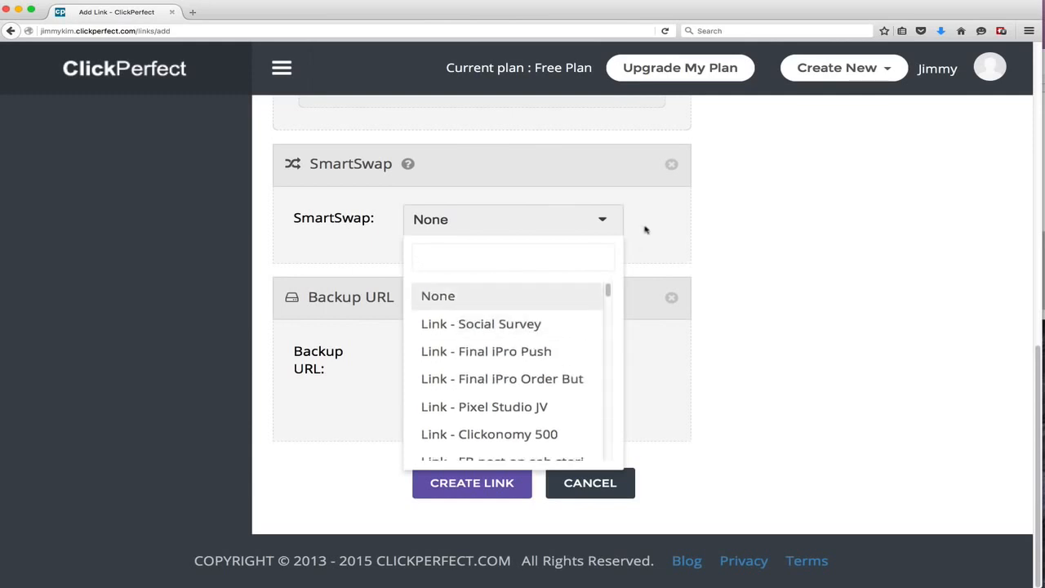
Close the SmartSwap list without choosing and remove the SmartSwap section
left_click(634, 228)
scroll(424, 233, "up", 1)
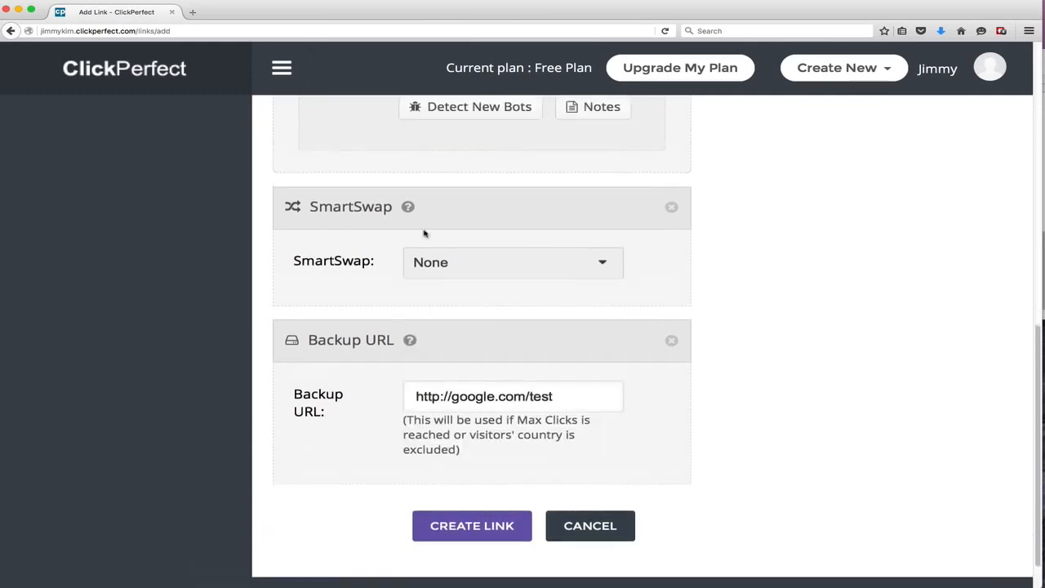
left_click(671, 281)
Add the Traffic Cost option and set the traffic cost for CPC to 0.50
scroll(636, 279, "up", 3)
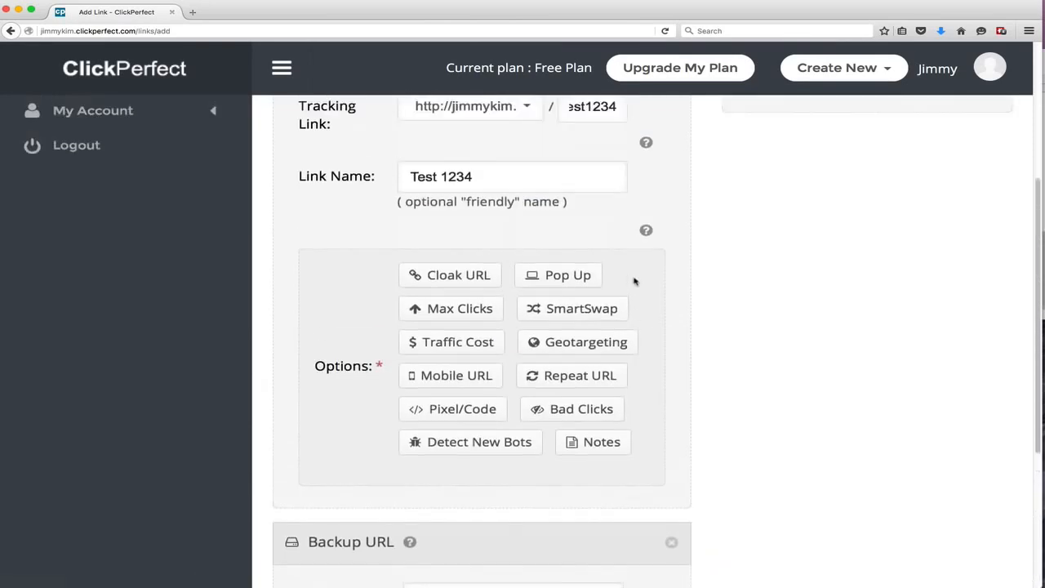
left_click(490, 343)
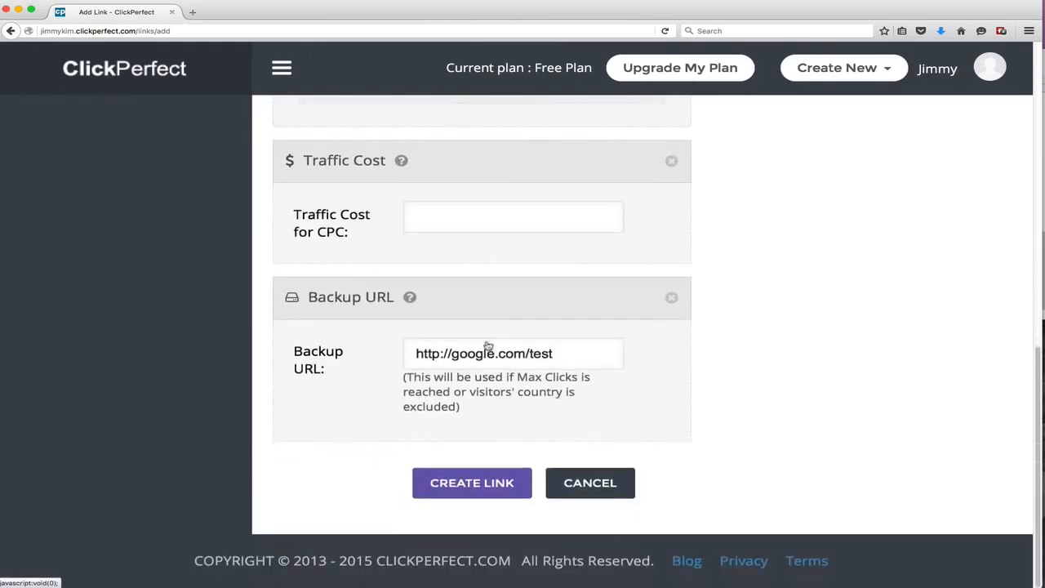
left_click(497, 223)
type("50")
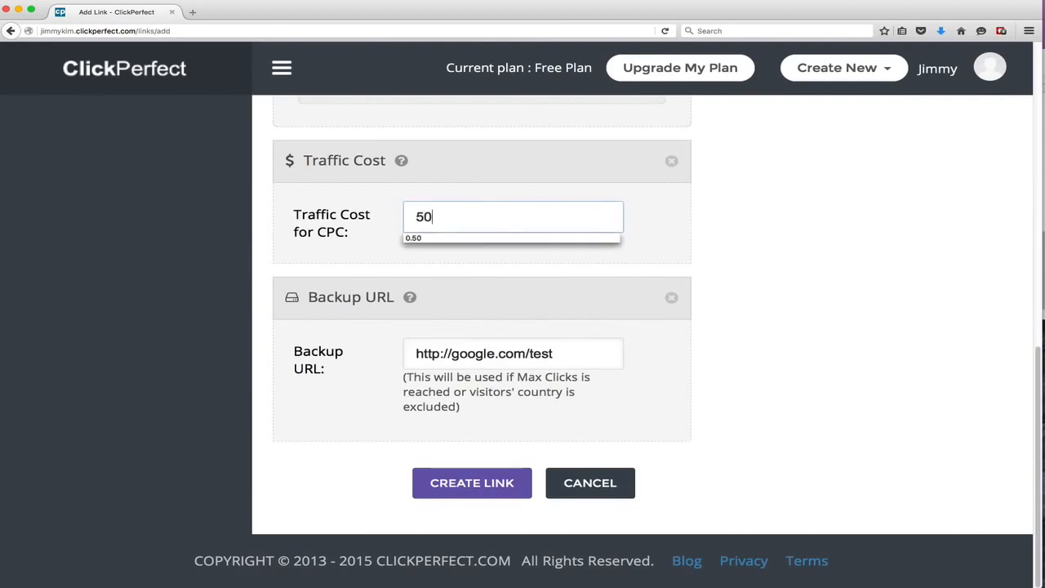
key("BackSpace")
key("BackSpace")
type("0.50")
key("Tab")
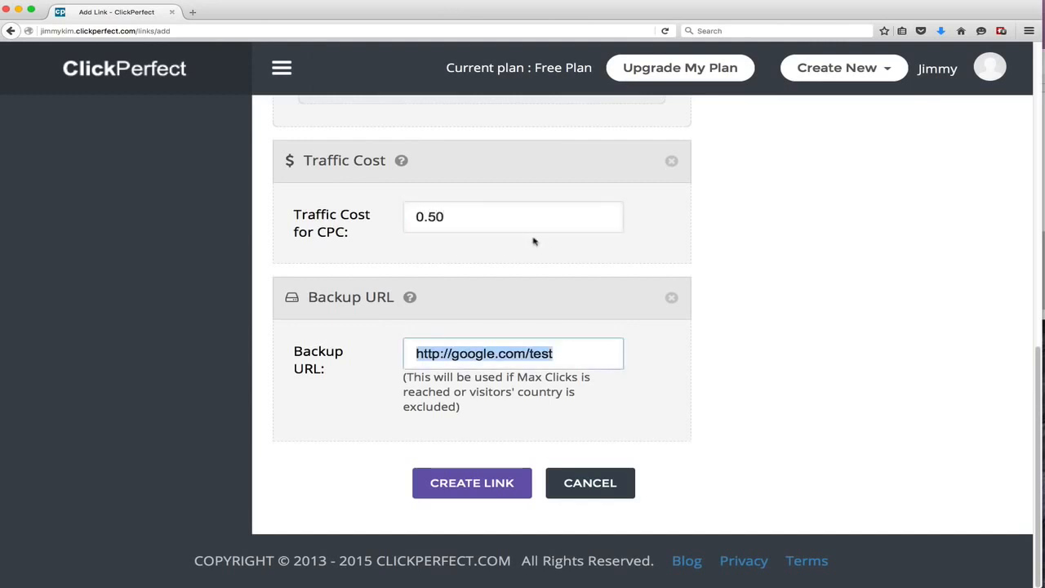
Remove the Traffic Cost and Backup URL option sections
scroll(532, 240, "up", 2)
left_click(671, 251)
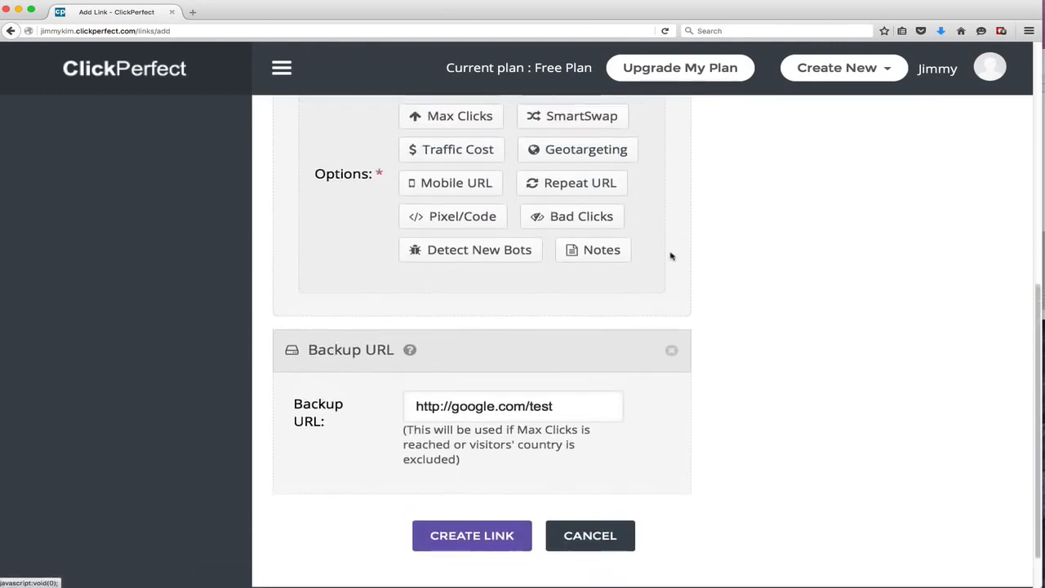
left_click(671, 367)
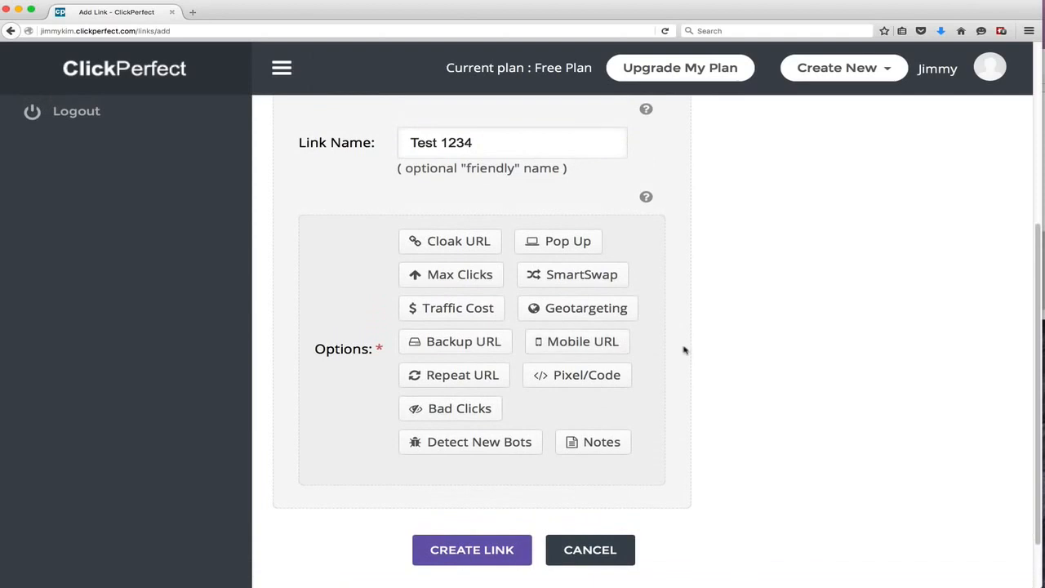
Add the Geotargeting option and choose to target only the countries selected below
scroll(653, 353, "down", 1)
left_click(597, 267)
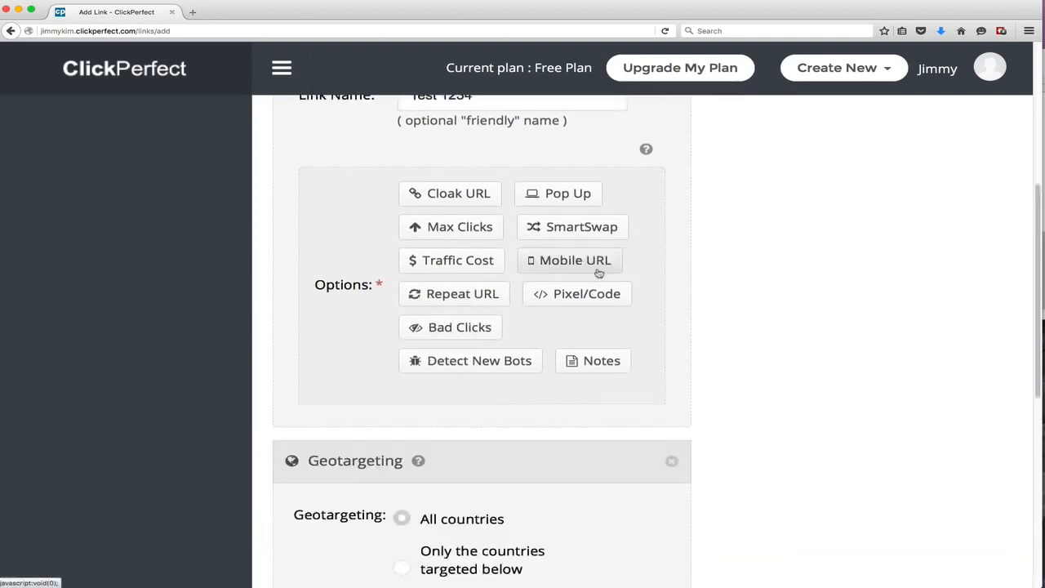
scroll(621, 282, "down", 5)
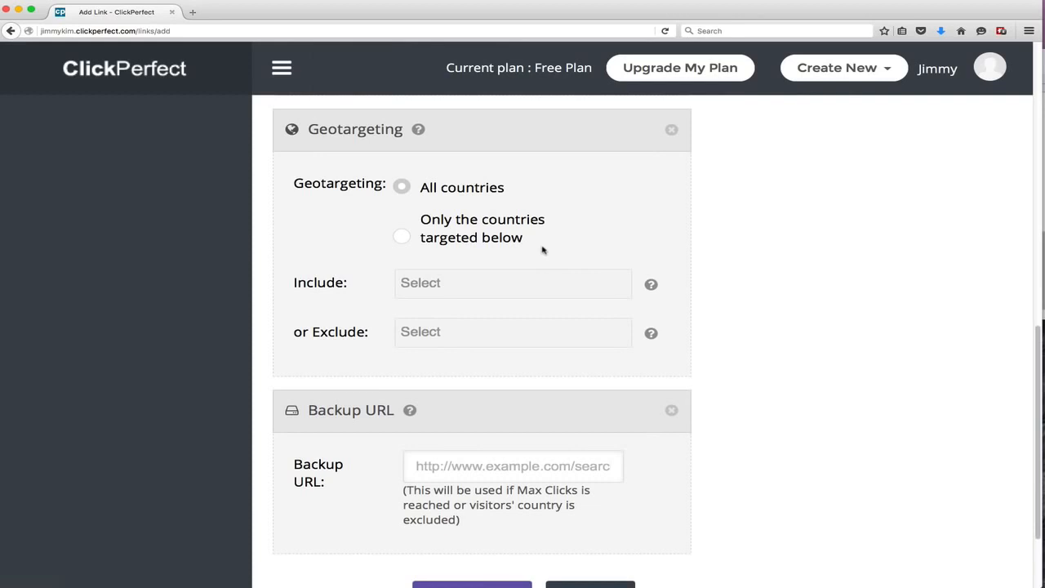
left_click(399, 245)
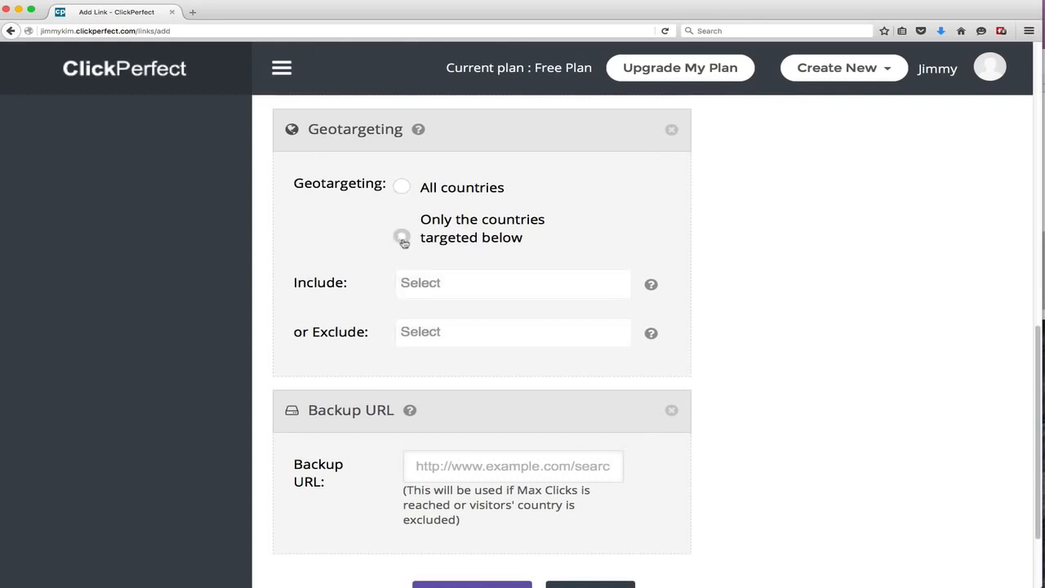
Include United States in the geotargeted countries
left_click(457, 286)
type("Unote")
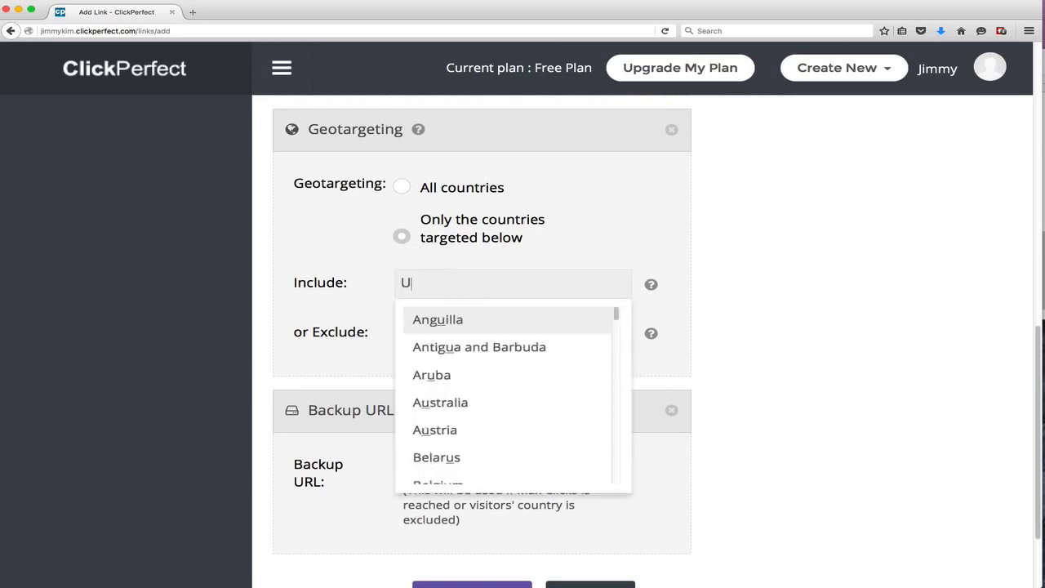
key("BackSpace")
key("BackSpace")
key("BackSpace")
type("ited States")
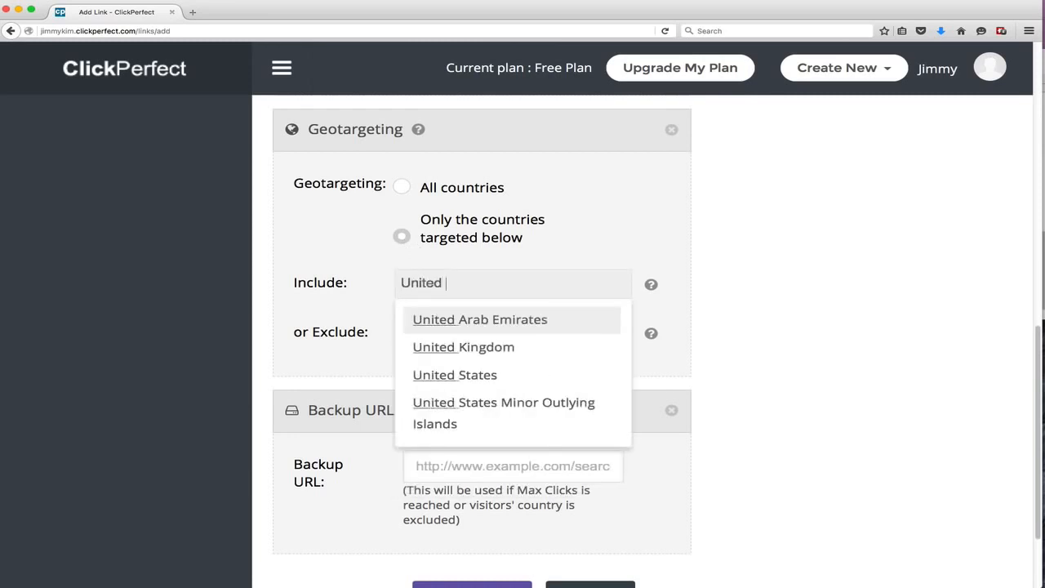
key("Return")
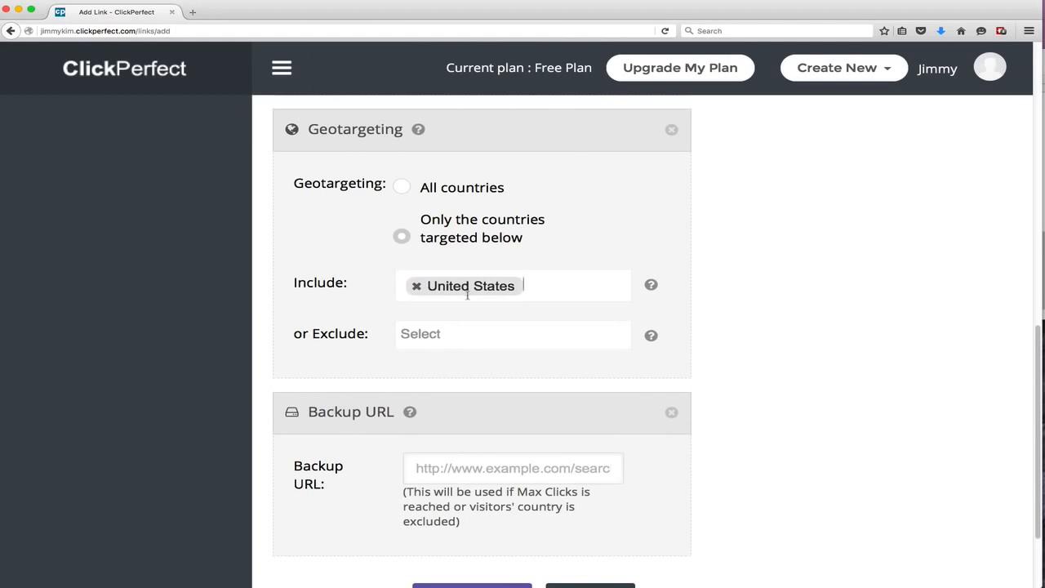
scroll(469, 399, "down", 1)
left_click(451, 445)
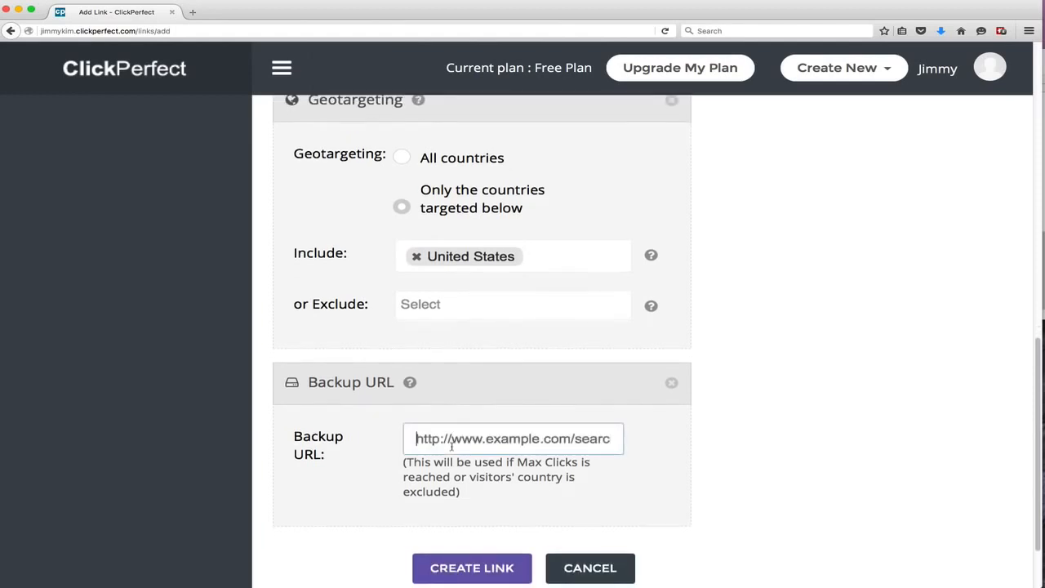
type("http://yah")
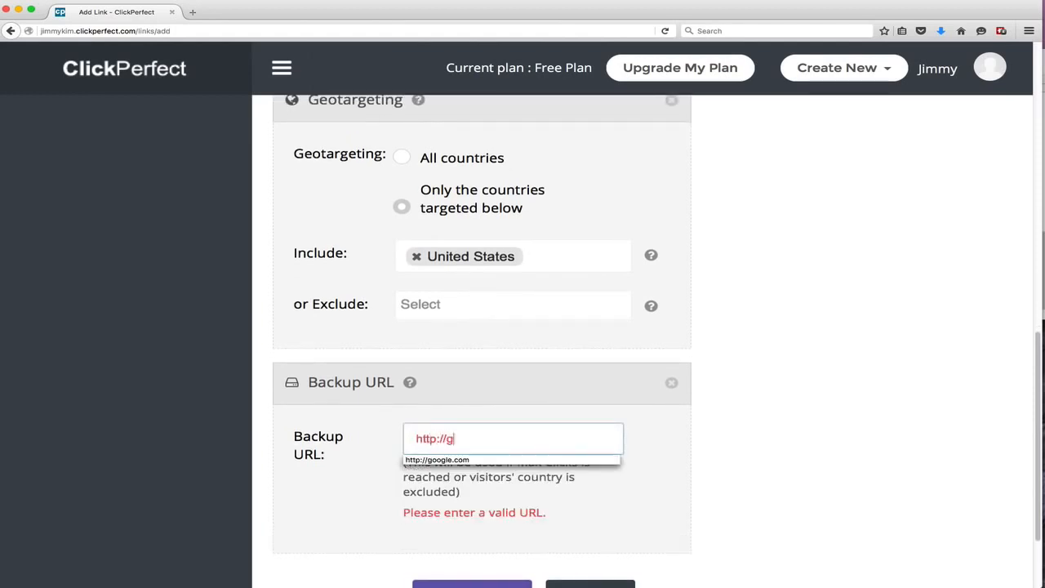
type("oo.com")
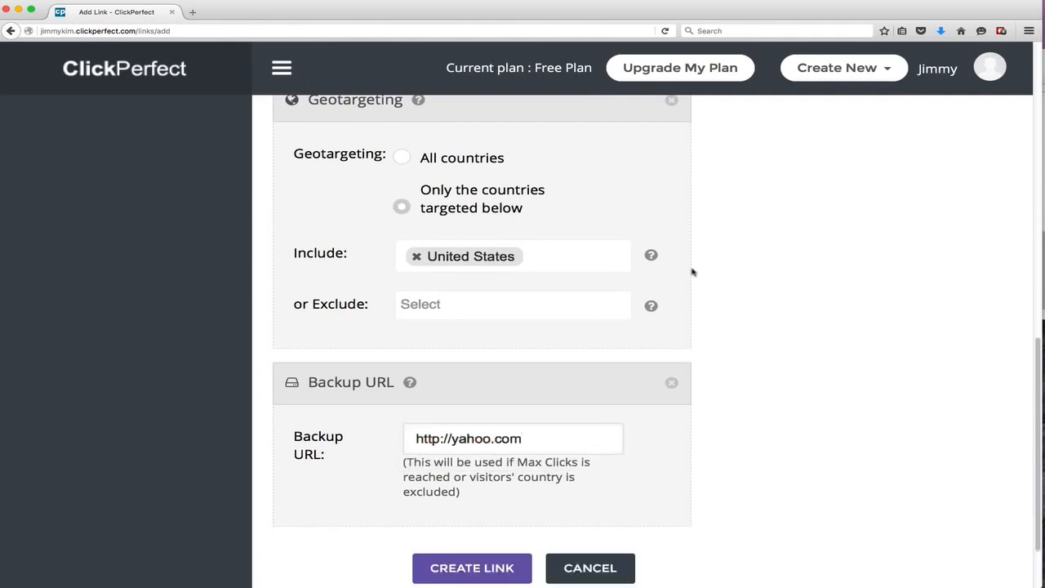
Remove the Geotargeting and Backup URL option sections
scroll(692, 271, "up", 15)
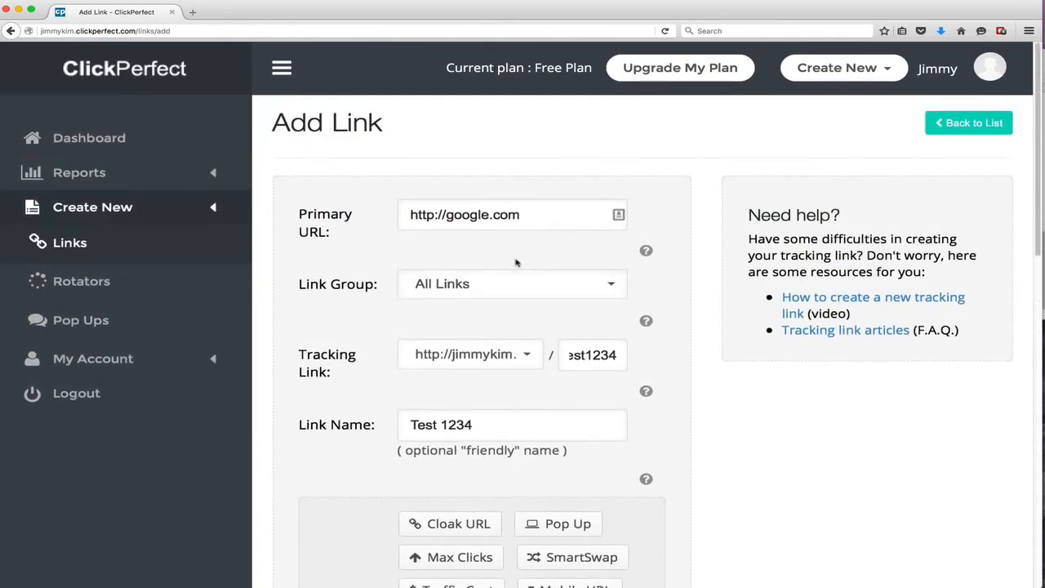
scroll(516, 262, "down", 5)
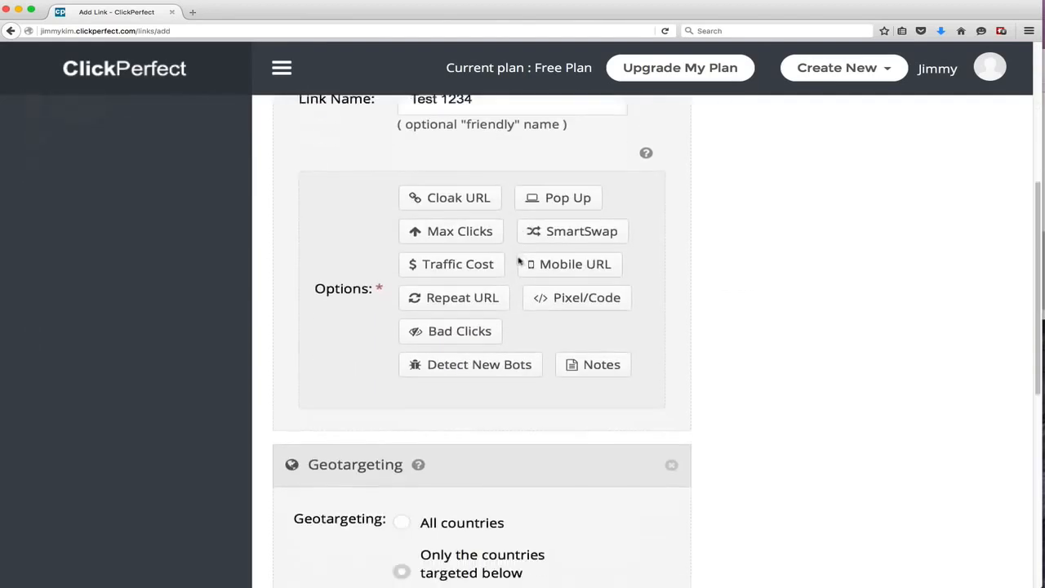
scroll(424, 340, "down", 3)
scroll(532, 401, "down", 3)
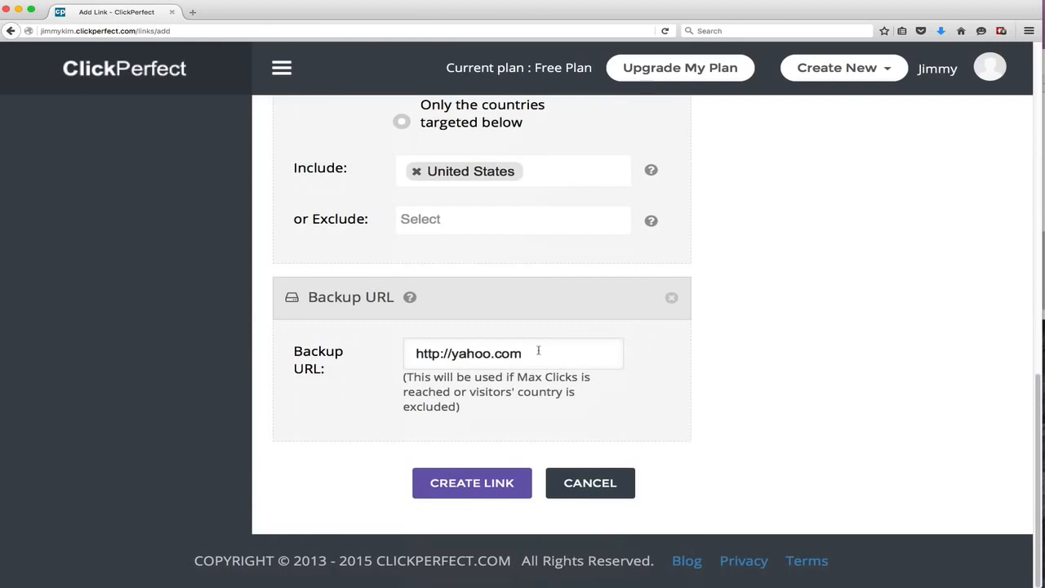
scroll(538, 350, "up", 4)
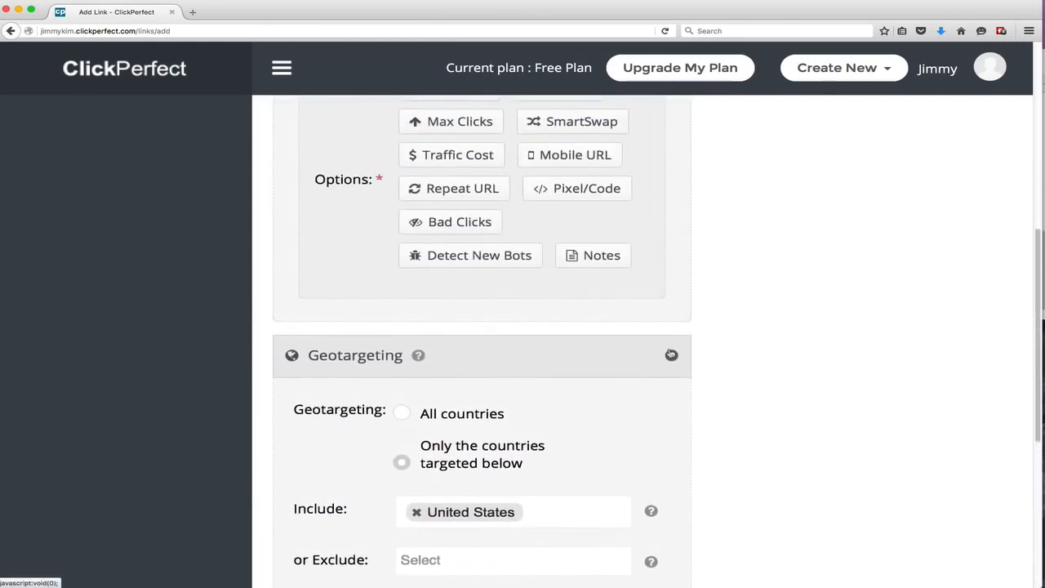
left_click(672, 354)
left_click(667, 424)
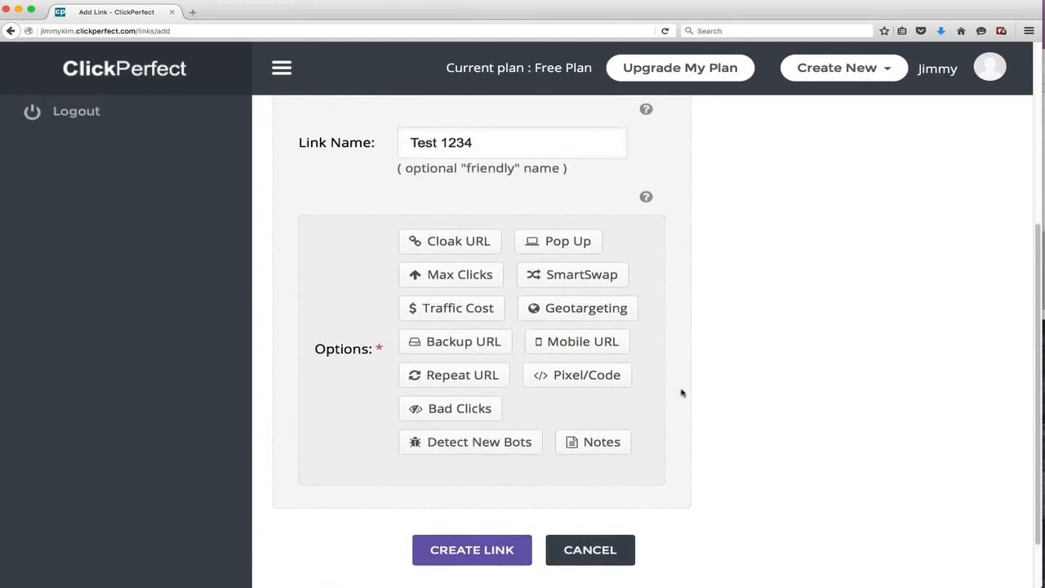
left_click(492, 349)
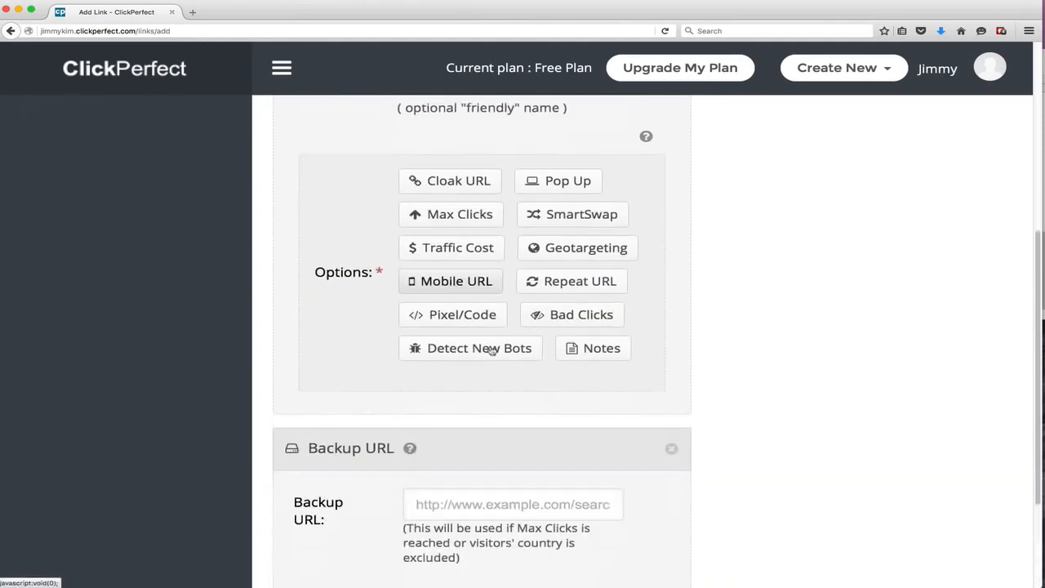
scroll(494, 347, "down", 3)
left_click(515, 356)
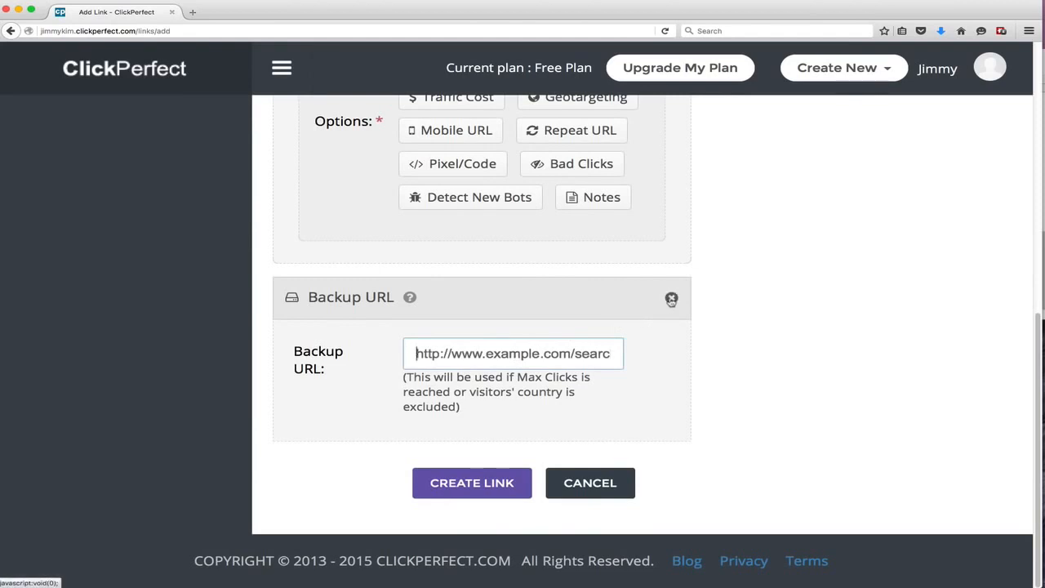
left_click(671, 299)
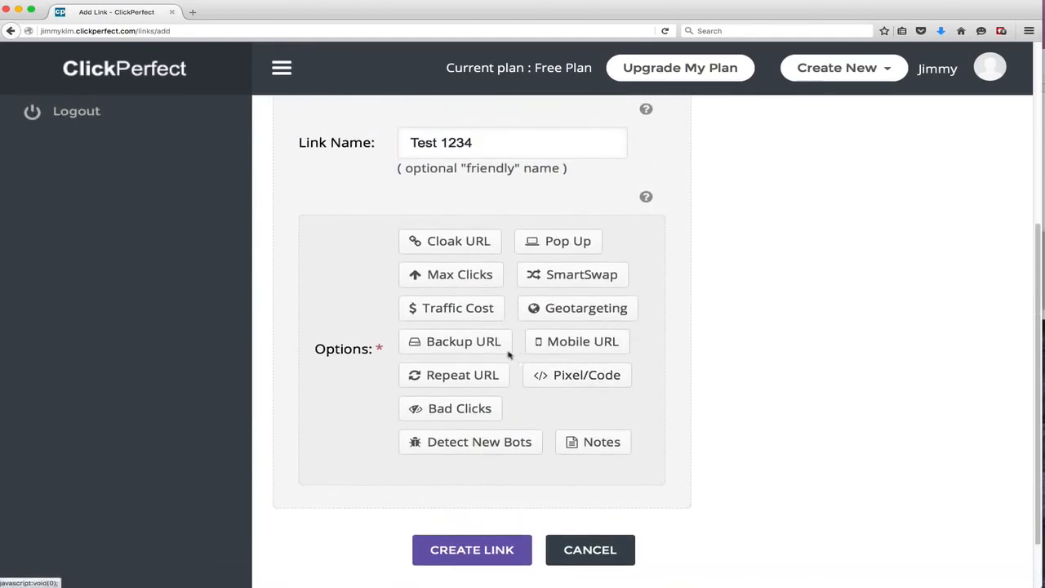
left_click(481, 347)
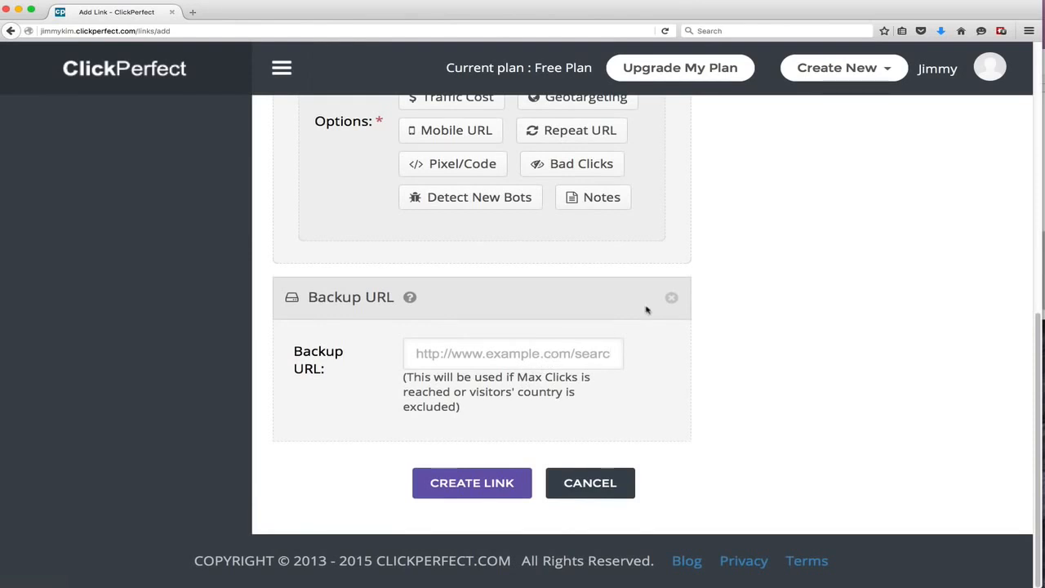
left_click(671, 298)
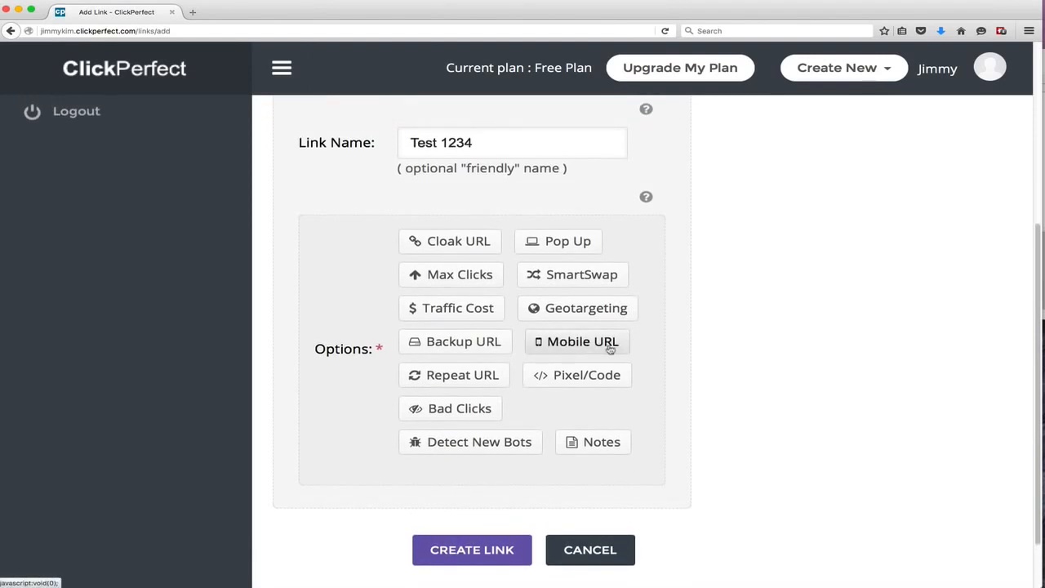
Add the Mobile URL option section and remove it again
left_click(610, 349)
left_click(515, 358)
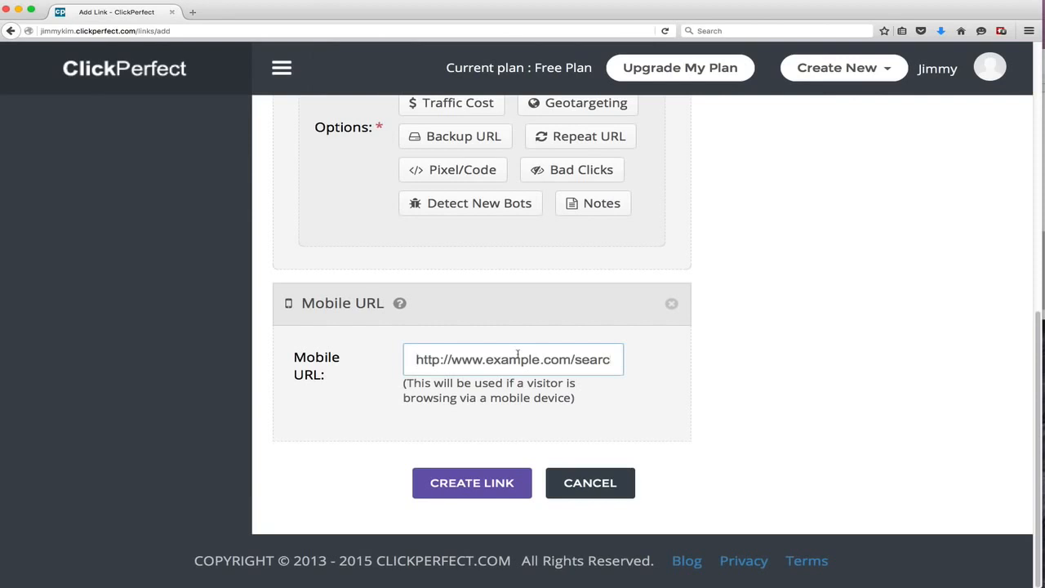
left_click(671, 303)
Add the Repeat URL option section and focus its repeat URL field
left_click(488, 378)
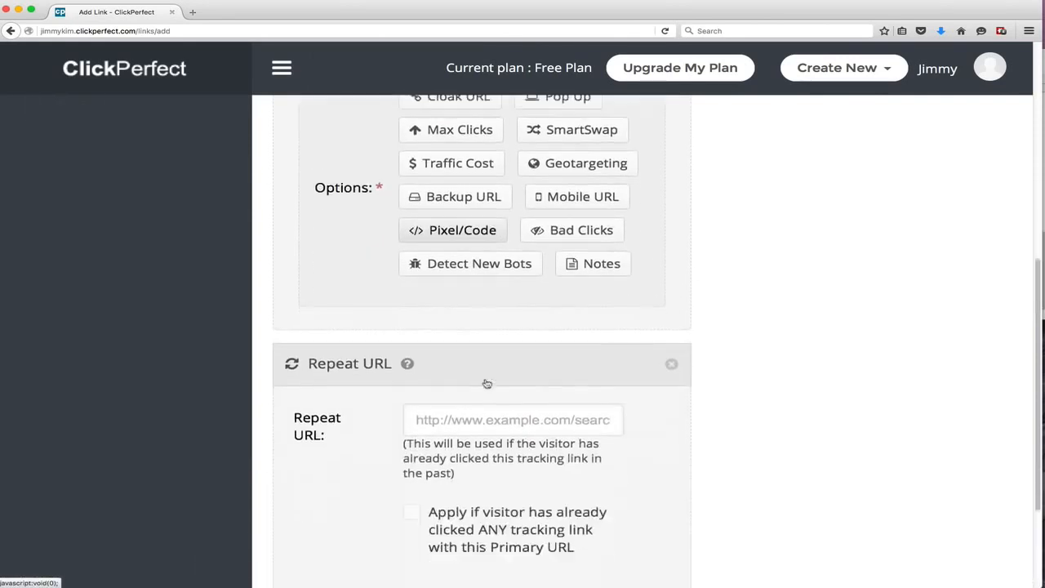
left_click(539, 263)
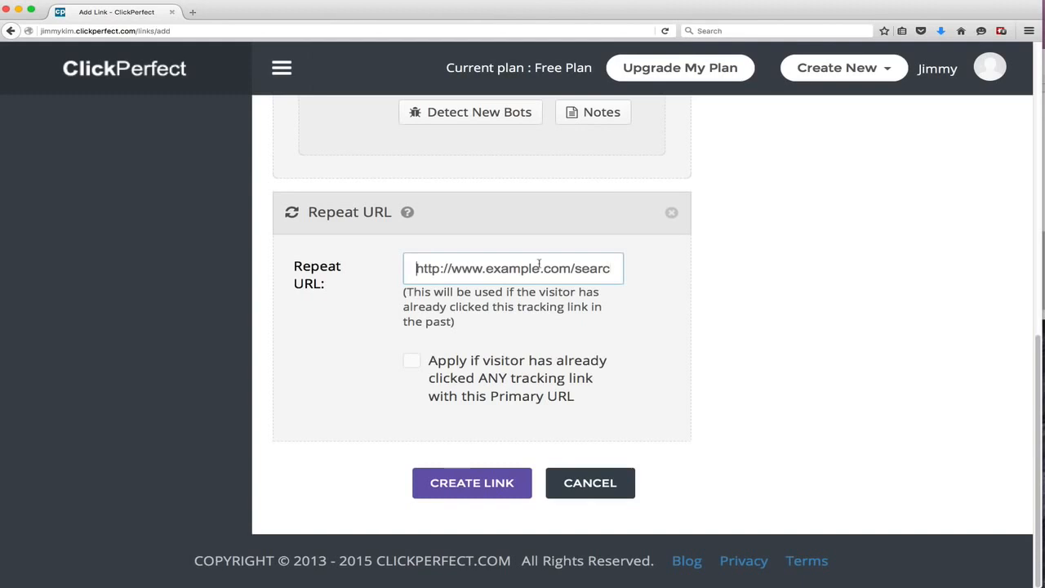
scroll(660, 286, "up", 5)
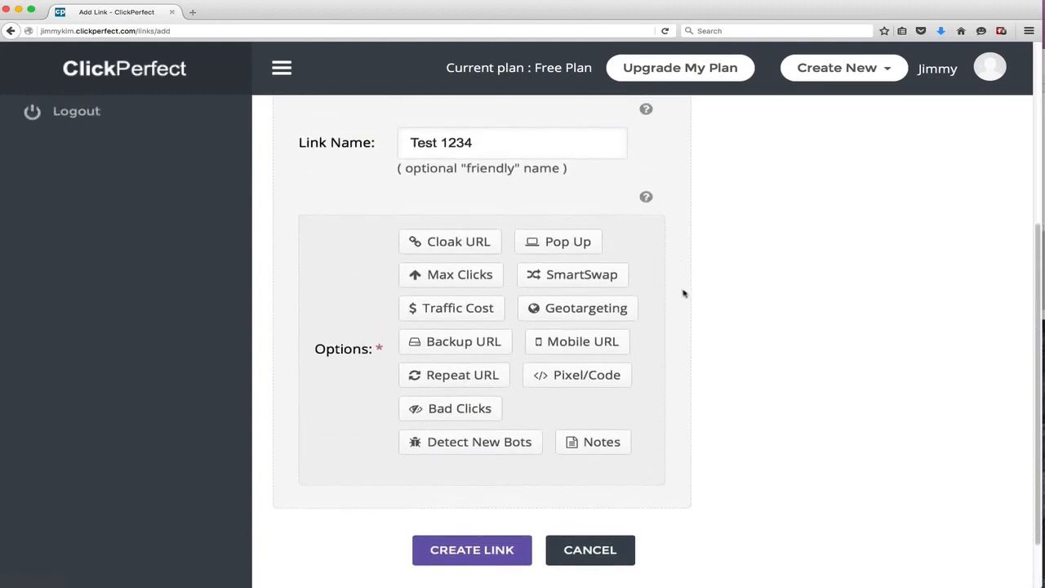
scroll(637, 359, "down", 1)
Add the Pixel/Code option section, focus its code box, and remove the section
left_click(573, 343)
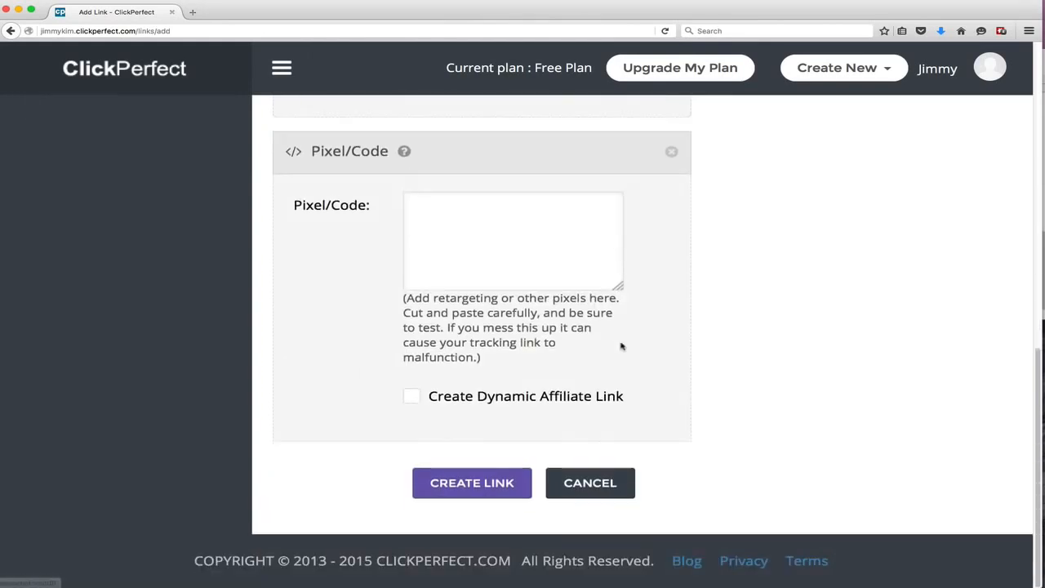
left_click(541, 239)
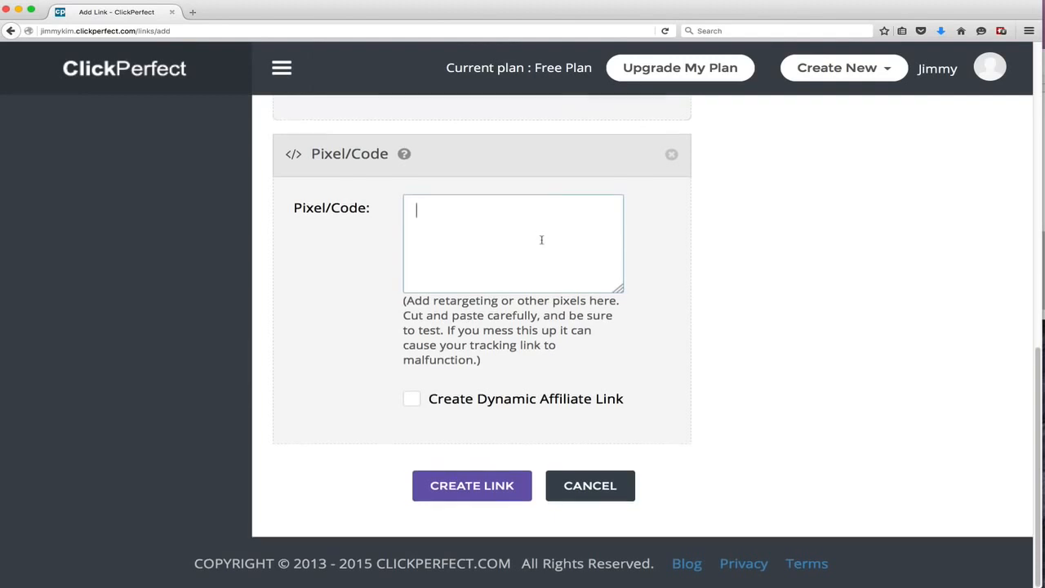
scroll(541, 239, "up", 2)
left_click(670, 226)
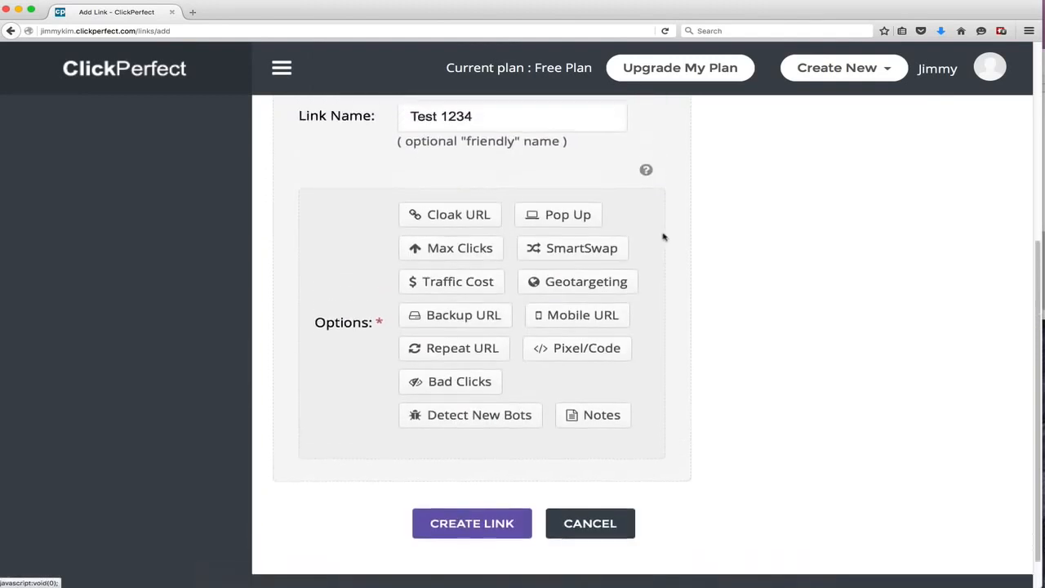
Add the Bad Clicks option section, open its filter menus, and remove the section
left_click(448, 408)
scroll(527, 385, "down", 5)
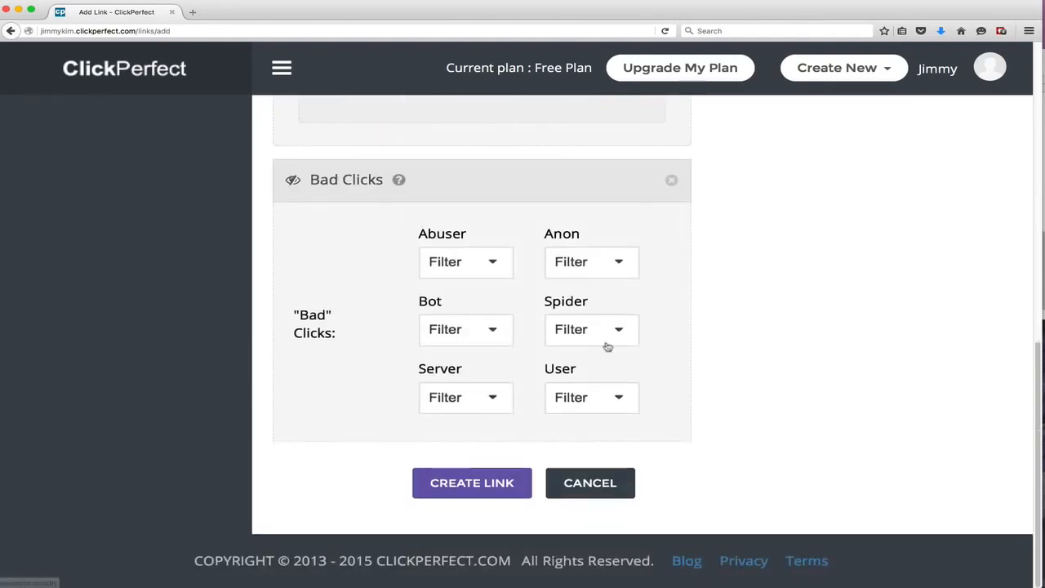
left_click(505, 271)
left_click(483, 346)
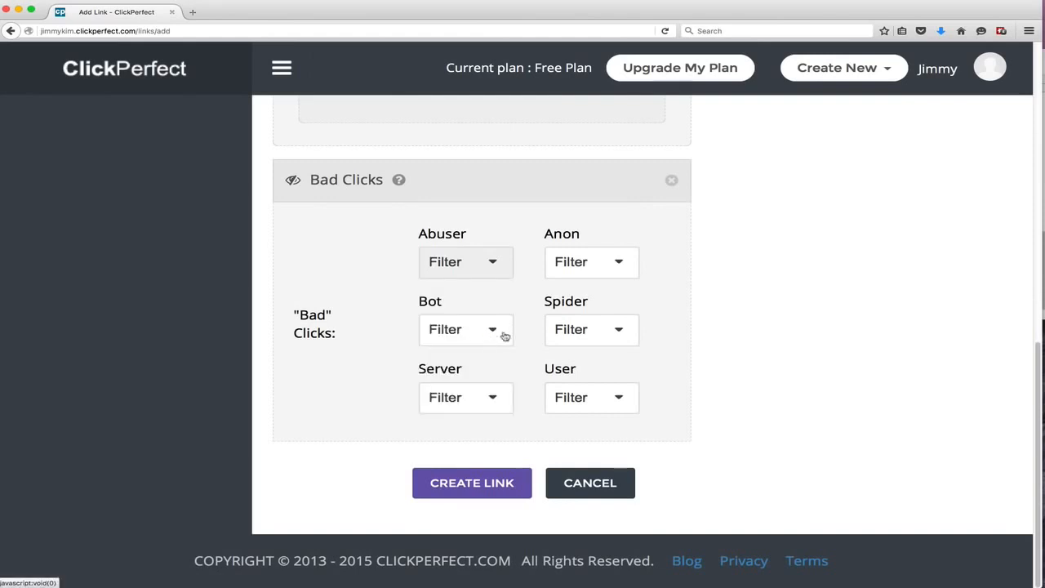
left_click(583, 403)
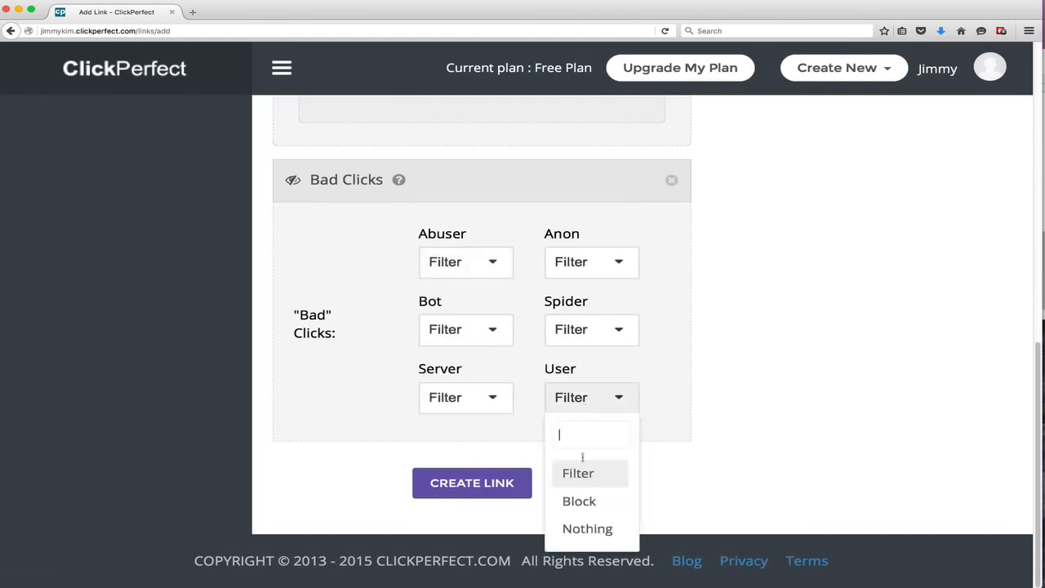
left_click(688, 396)
scroll(661, 301, "up", 2)
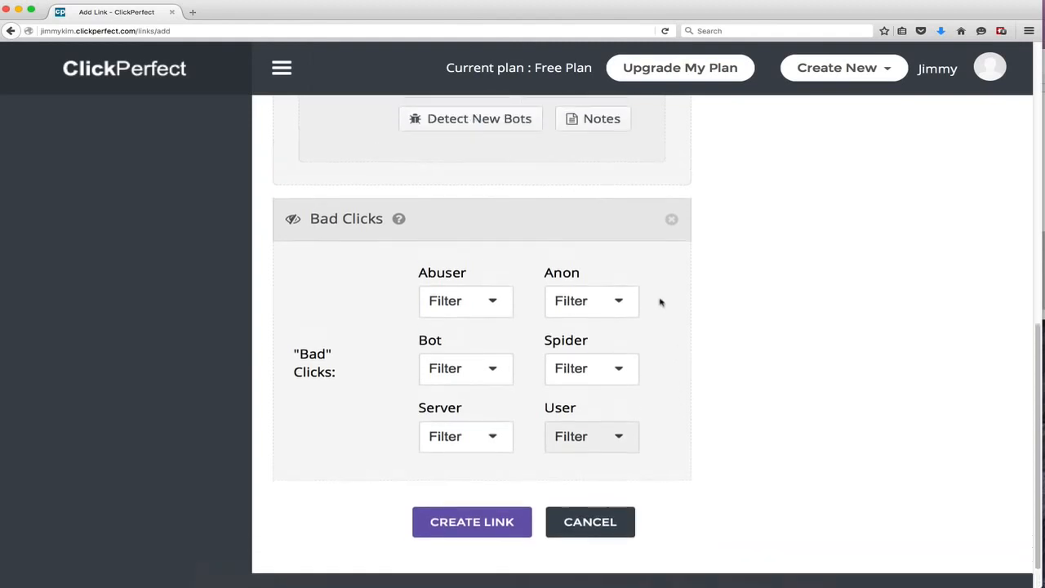
left_click(672, 240)
Add the Detect New Bots option section and remove it again
scroll(614, 316, "up", 2)
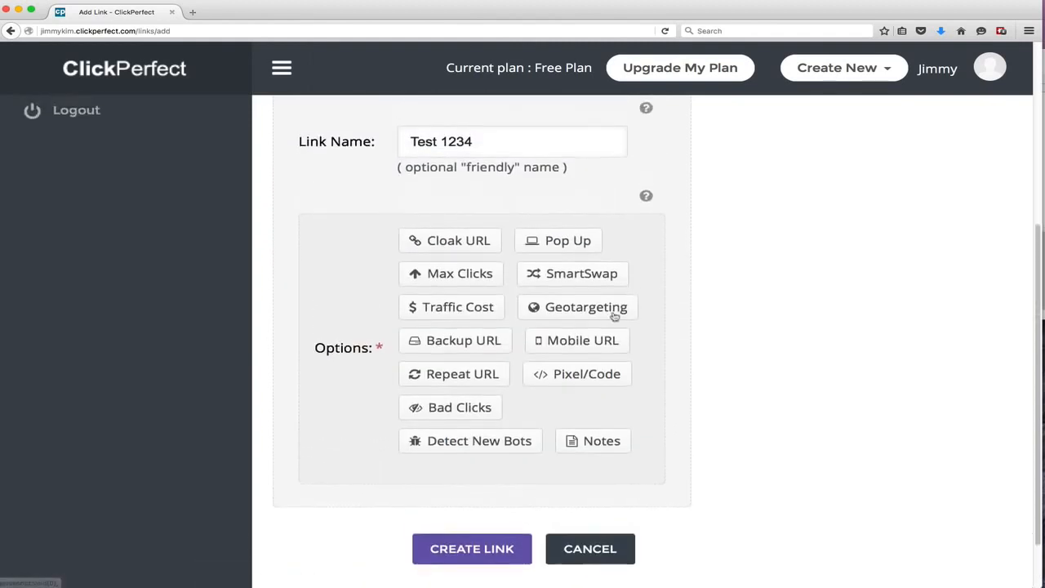
left_click(509, 441)
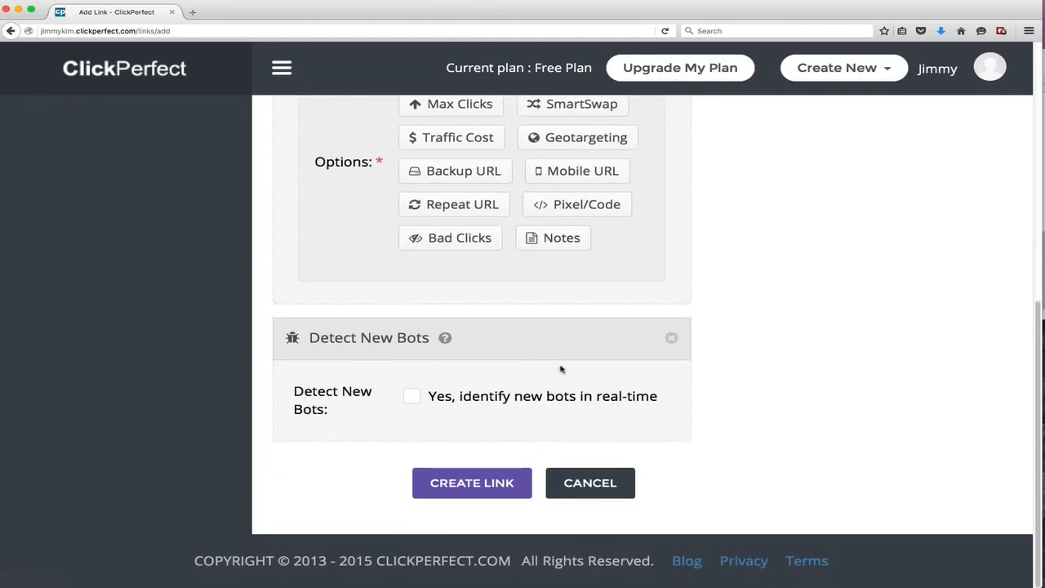
left_click(671, 338)
Add the Notes option section and remove it again
left_click(581, 435)
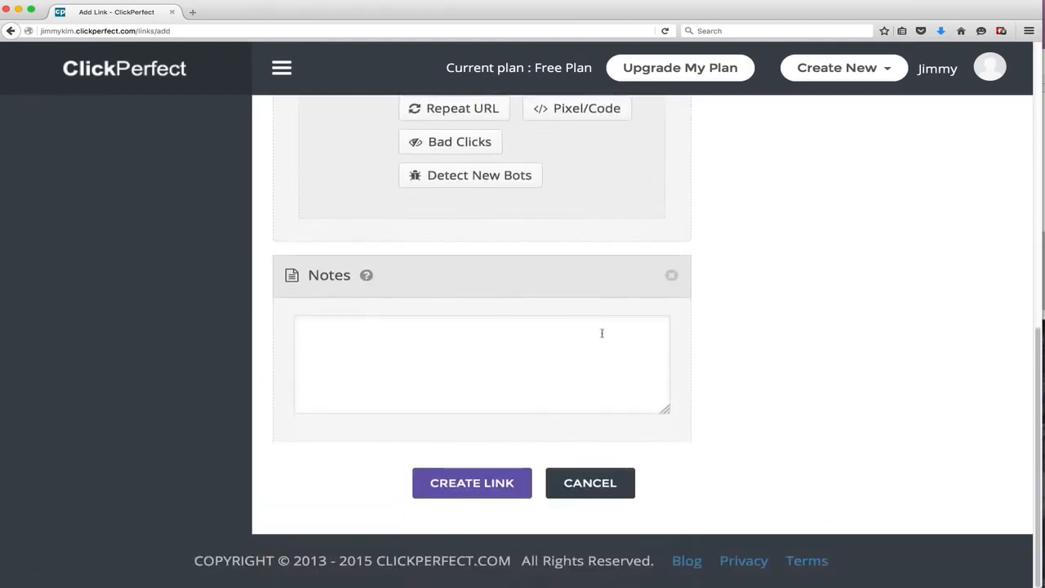
left_click(671, 277)
Try to create the tracking link with the current settings
scroll(571, 327, "up", 5)
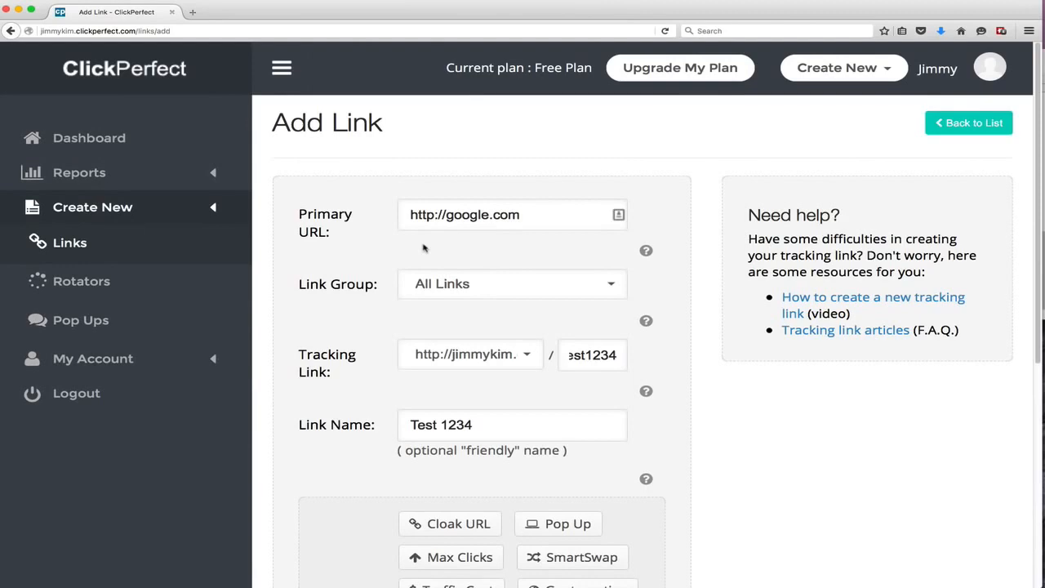
scroll(422, 248, "down", 5)
left_click(472, 483)
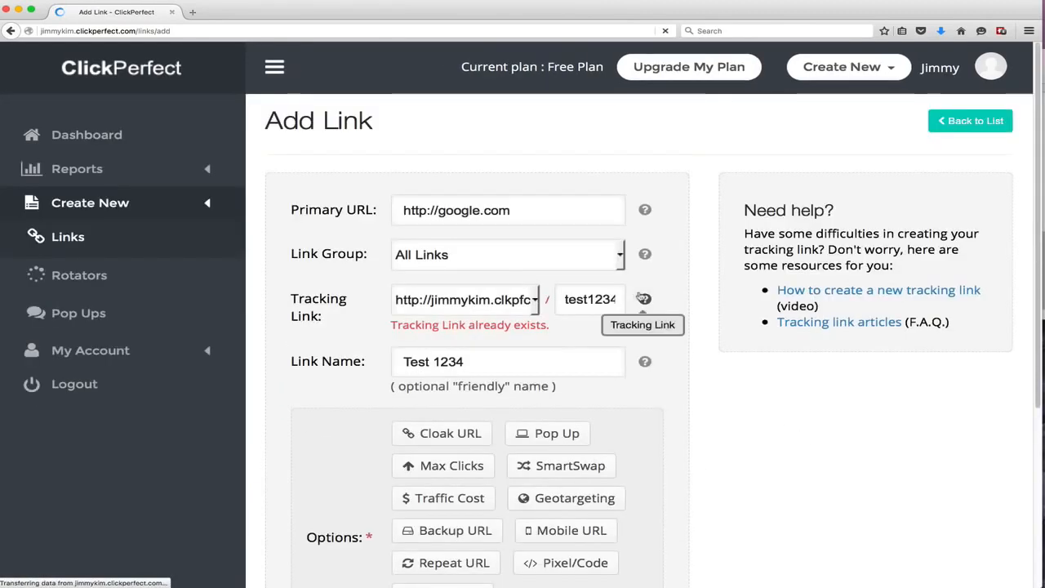
Change the tracking link slug to test122222 and create the link
left_click_drag(592, 298, 635, 297)
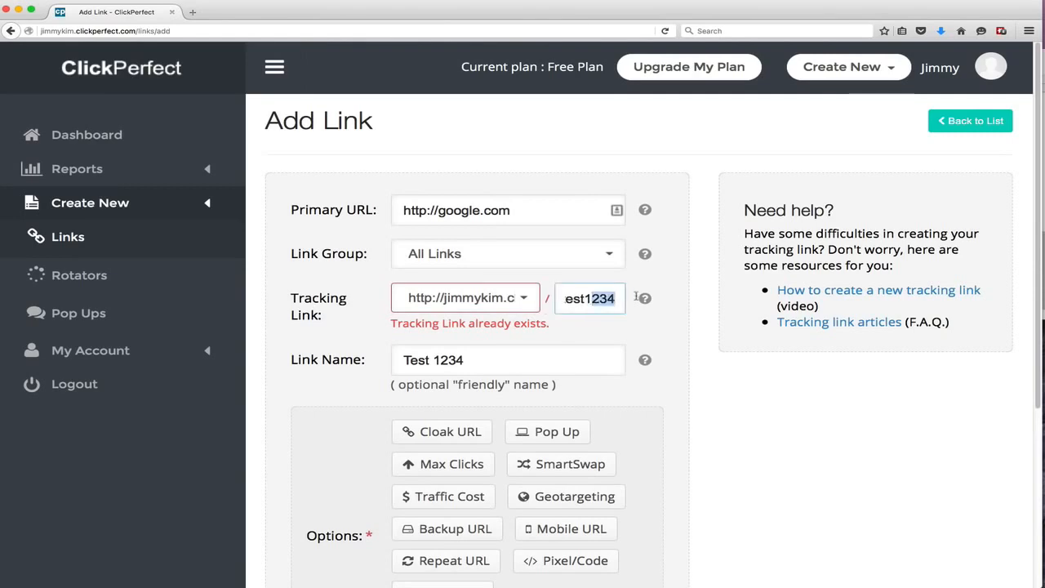
type("22222")
scroll(695, 482, "down", 5)
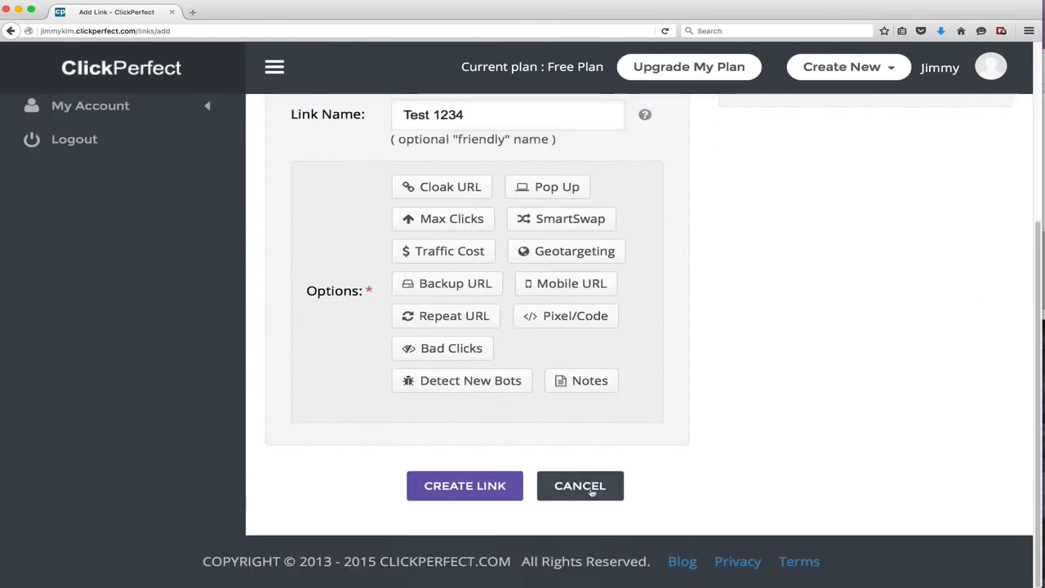
left_click(502, 485)
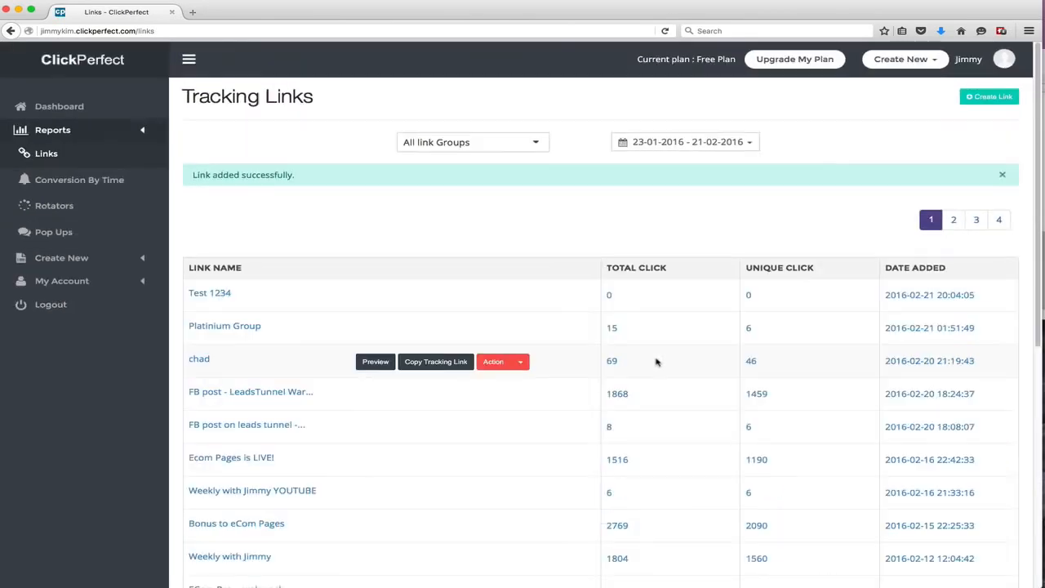
key("super+equal")
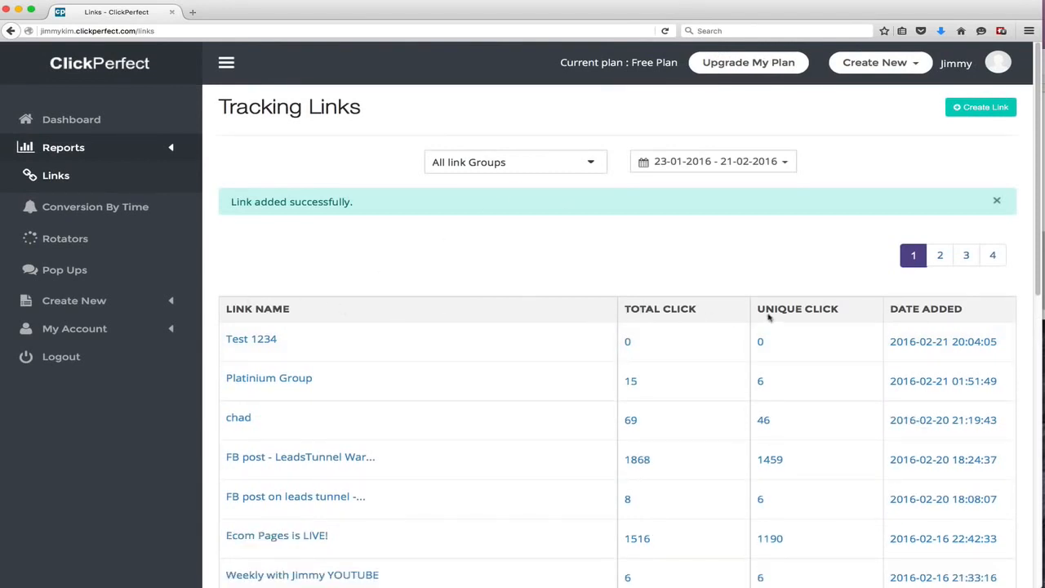
mouse_move(869, 331)
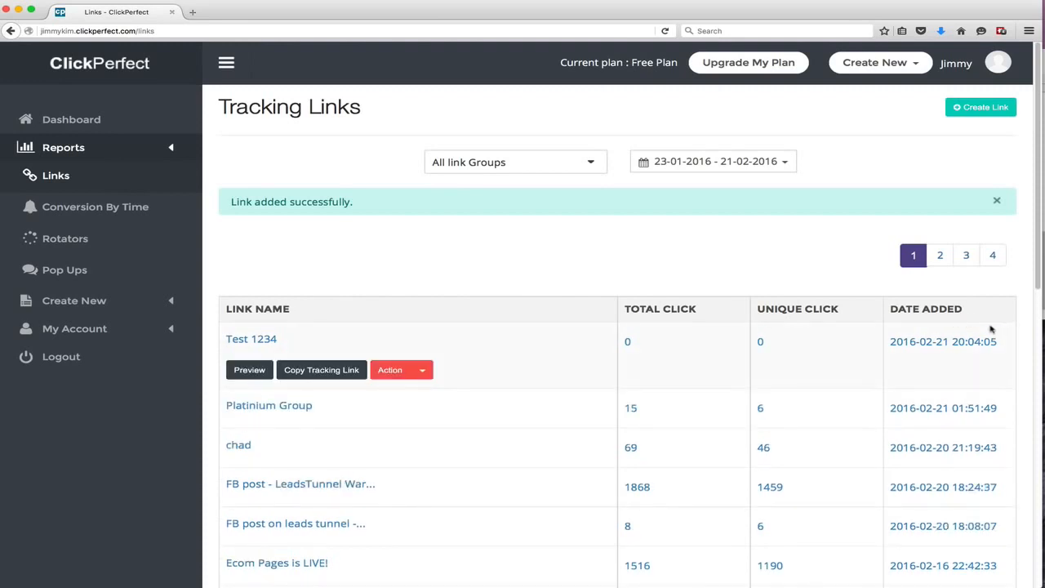
left_click(517, 169)
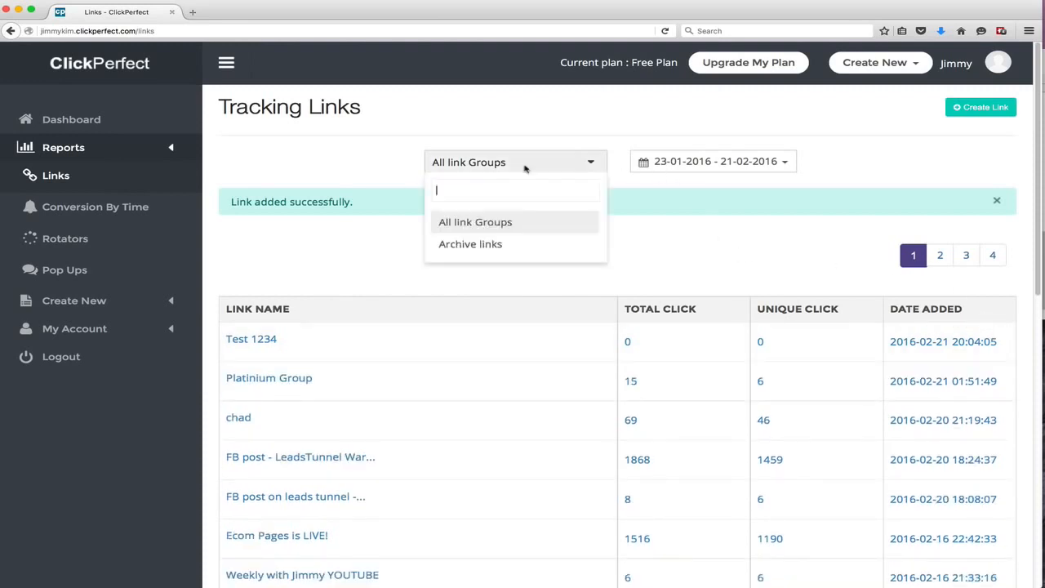
left_click(526, 169)
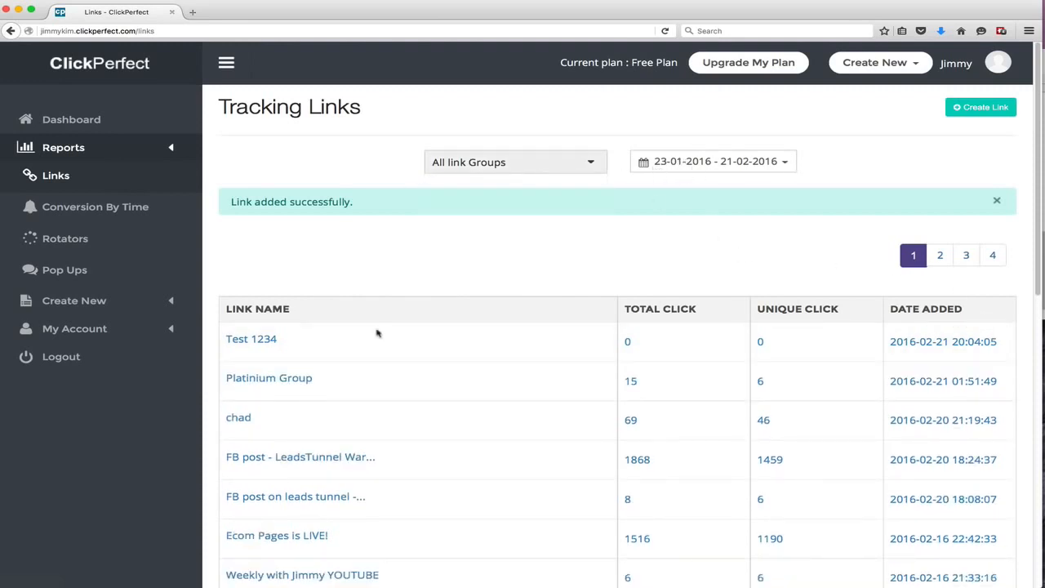
Preview the Test 1234 link in a new tab and close that tab
mouse_move(248, 353)
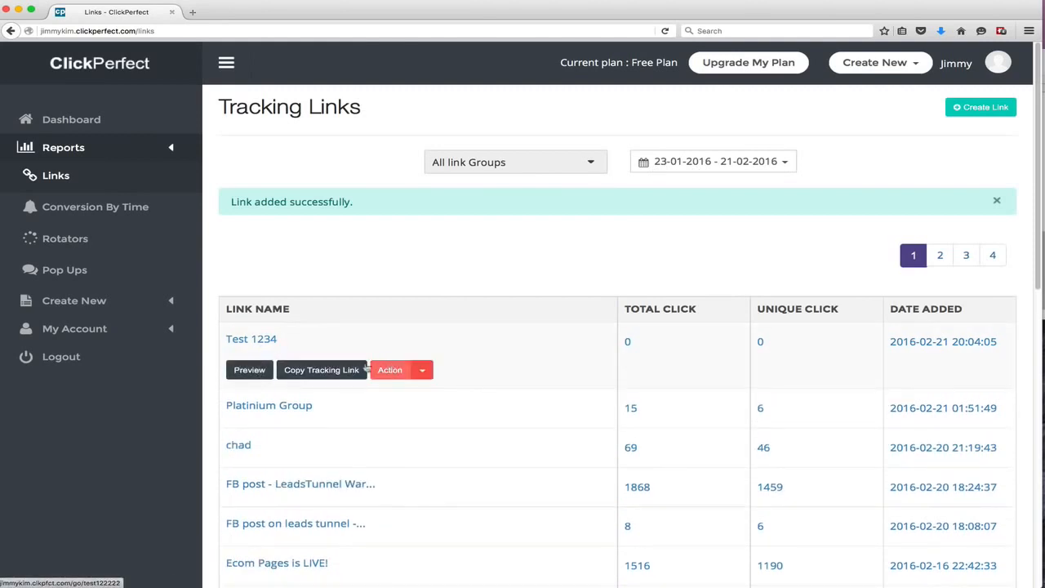
left_click(251, 370)
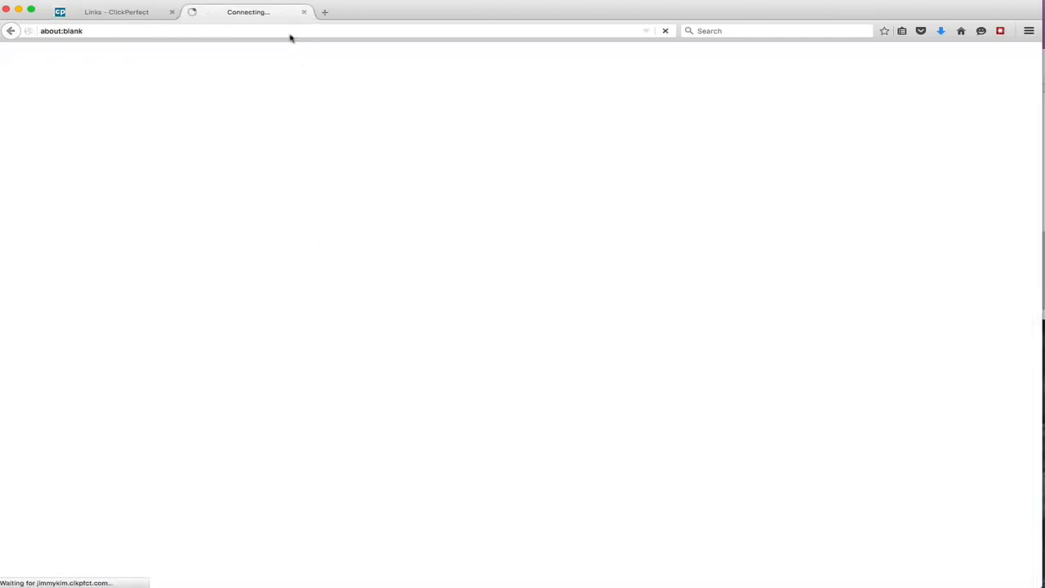
left_click(302, 12)
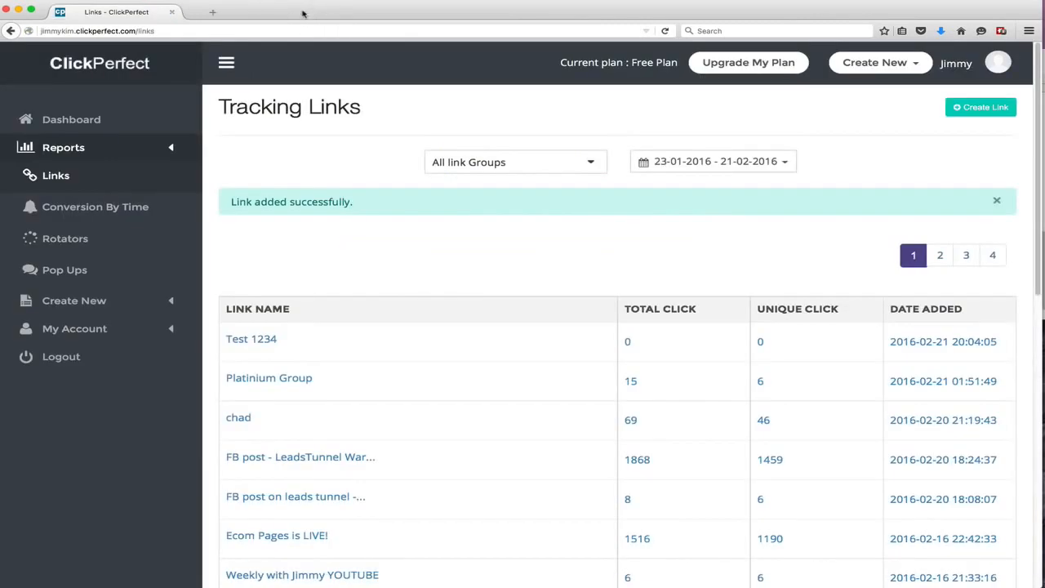
Show the Test 1234 tracking link for copying and dismiss the dialog
left_click(337, 379)
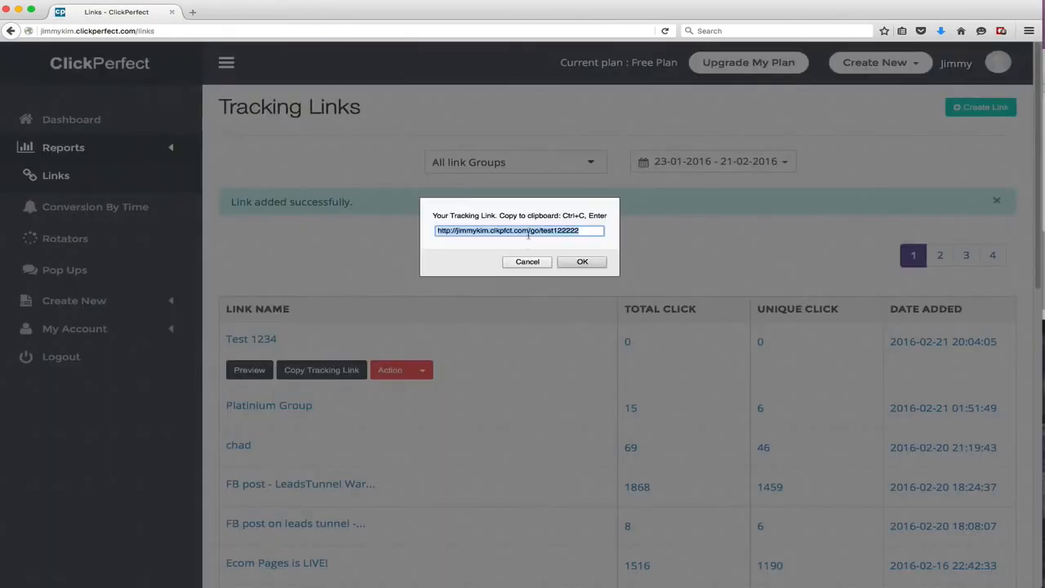
left_click(528, 261)
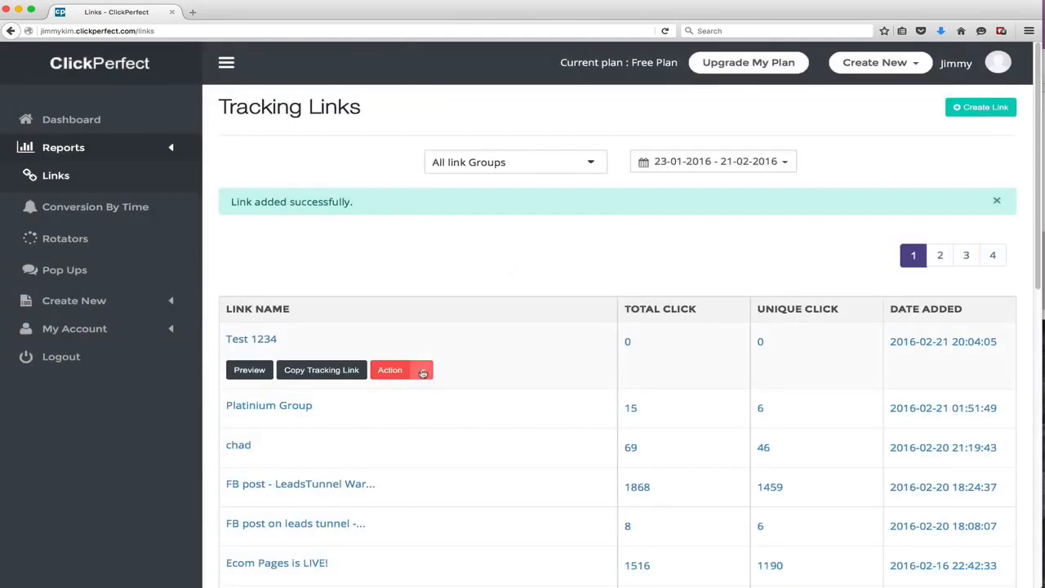
Open the Public Stats report for Test 1234, review its charts and recent clicks, and close its tab
left_click(422, 371)
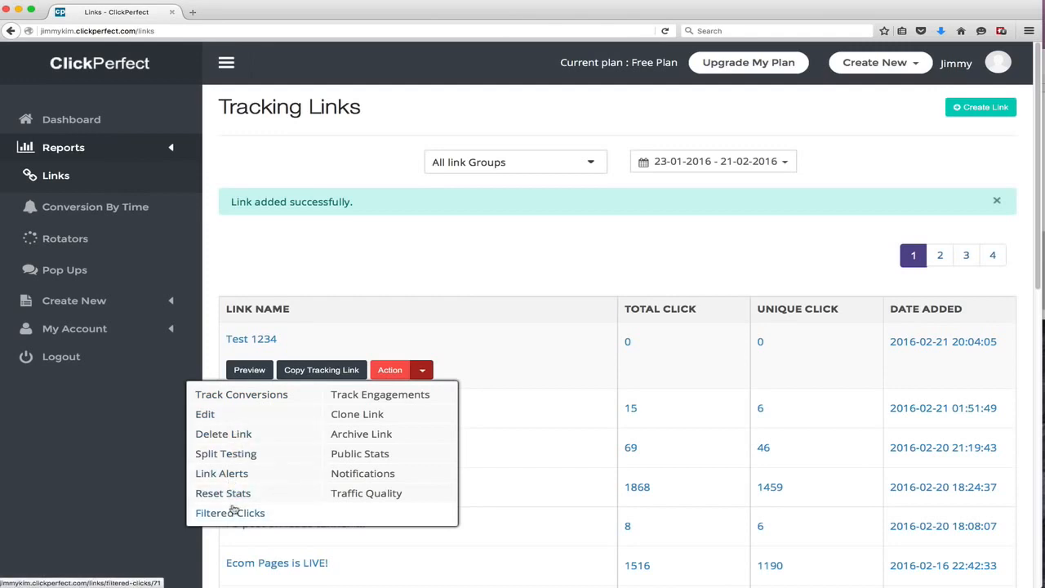
left_click(368, 454)
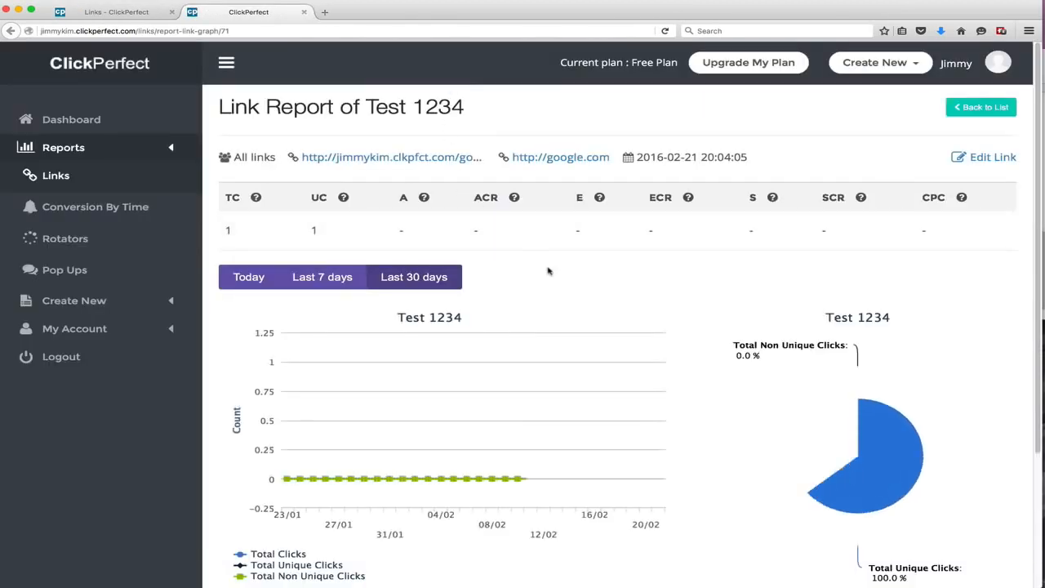
scroll(576, 292, "down", 5)
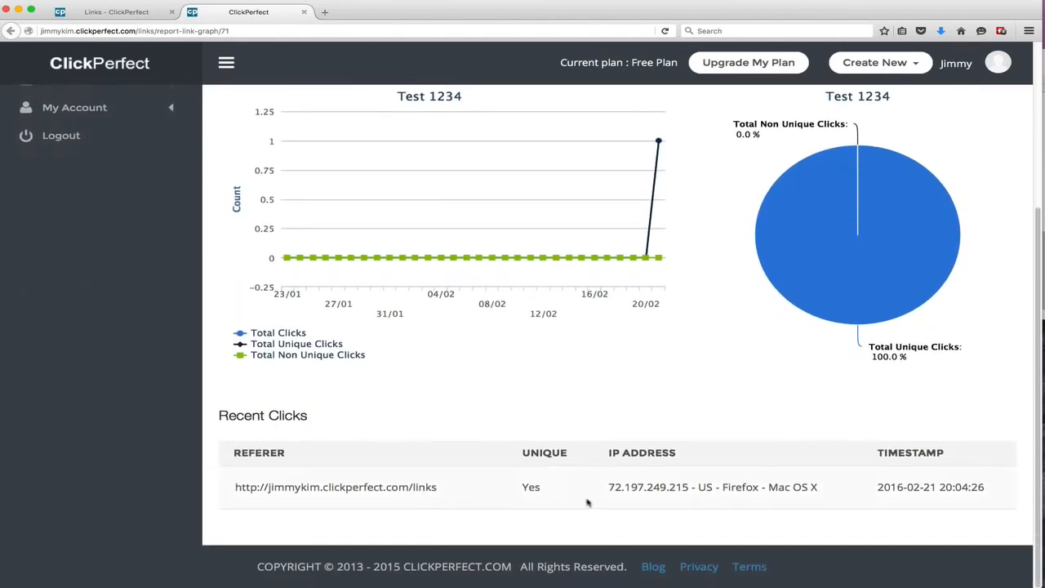
scroll(660, 491, "up", 4)
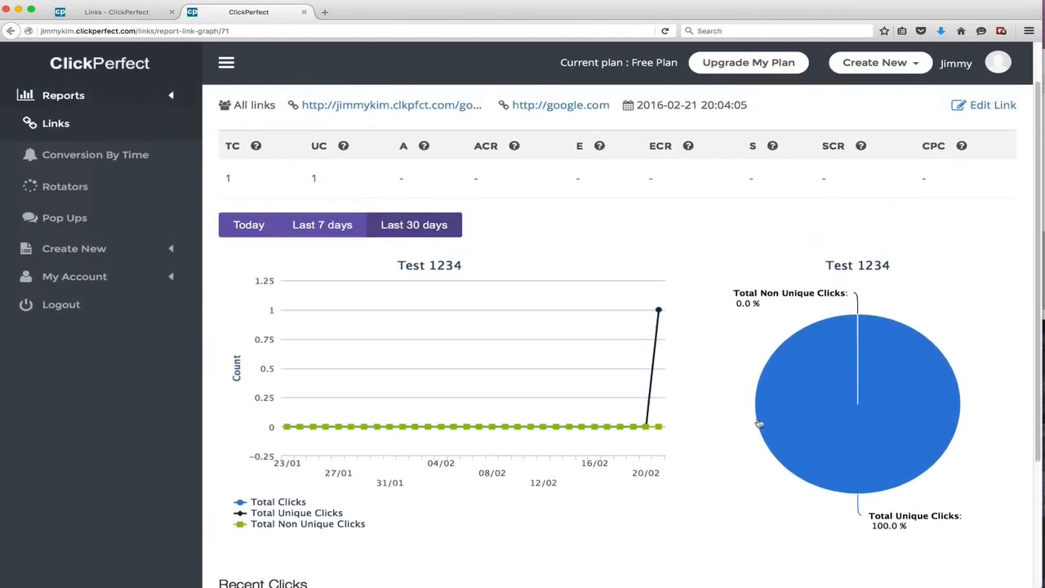
scroll(823, 230, "up", 1)
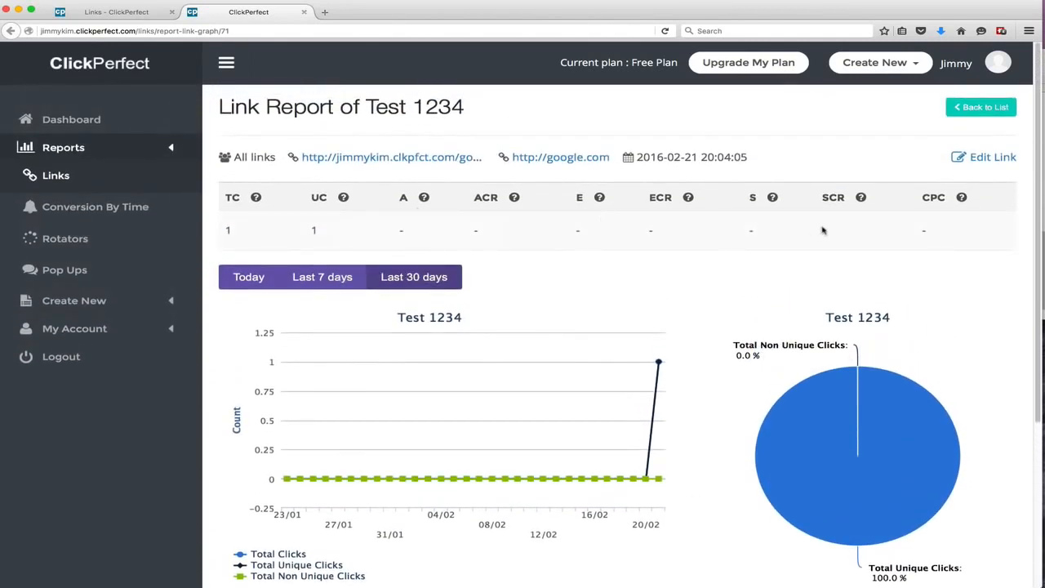
left_click(304, 12)
Open the Traffic Quality page for the Test 1234 link
left_click(423, 369)
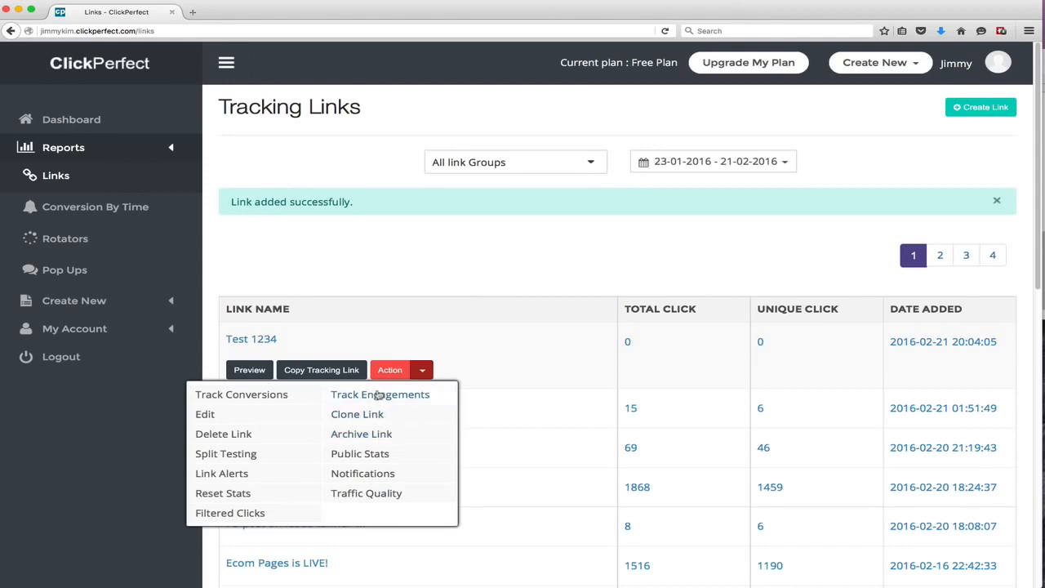
left_click(359, 494)
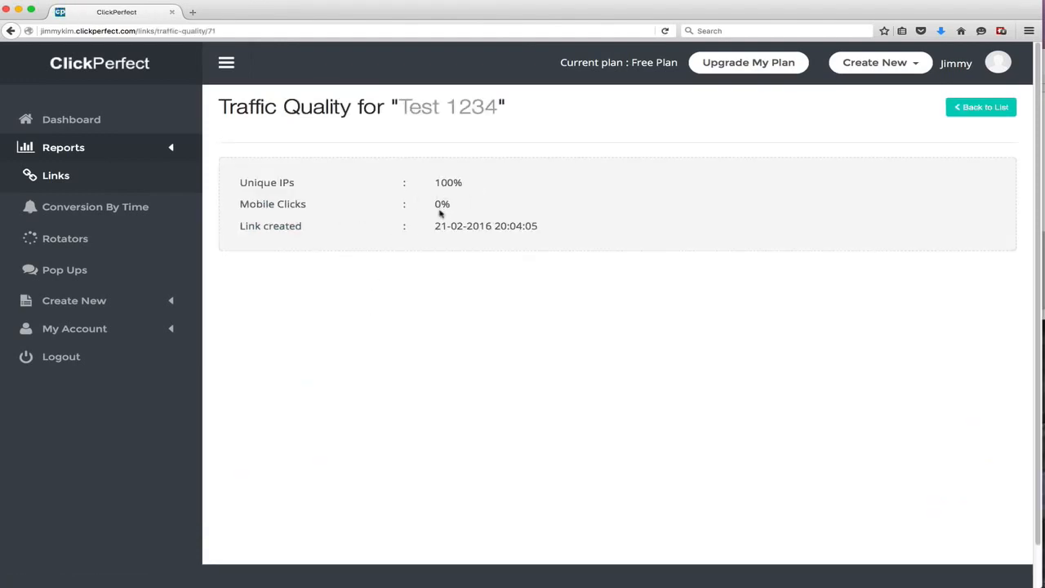
Return to the tracking links list and open the Split Testing page for the Test 1234 link
left_click(10, 30)
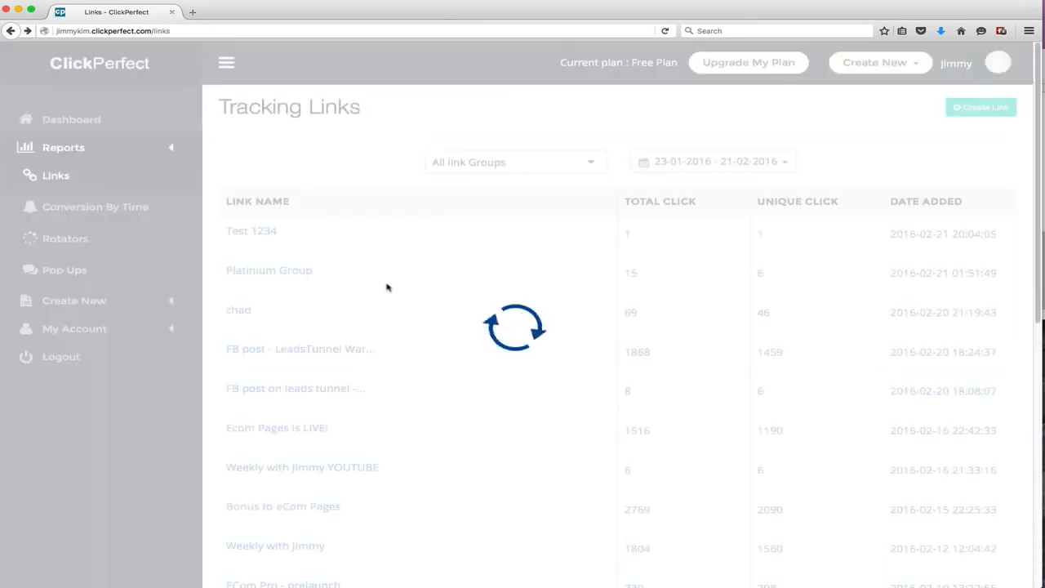
mouse_move(387, 275)
left_click(423, 315)
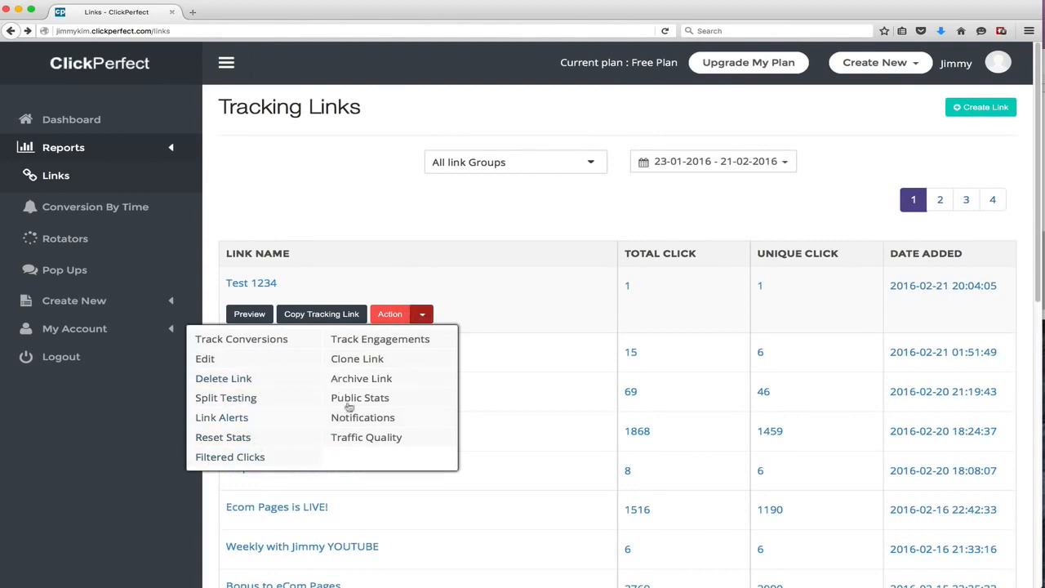
left_click(226, 397)
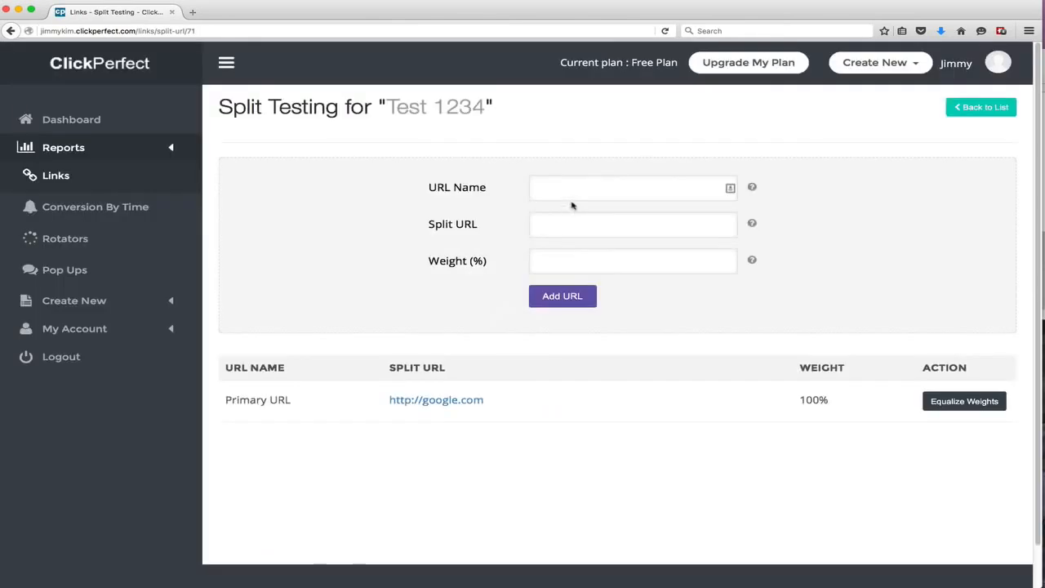
left_click(578, 188)
left_click(579, 218)
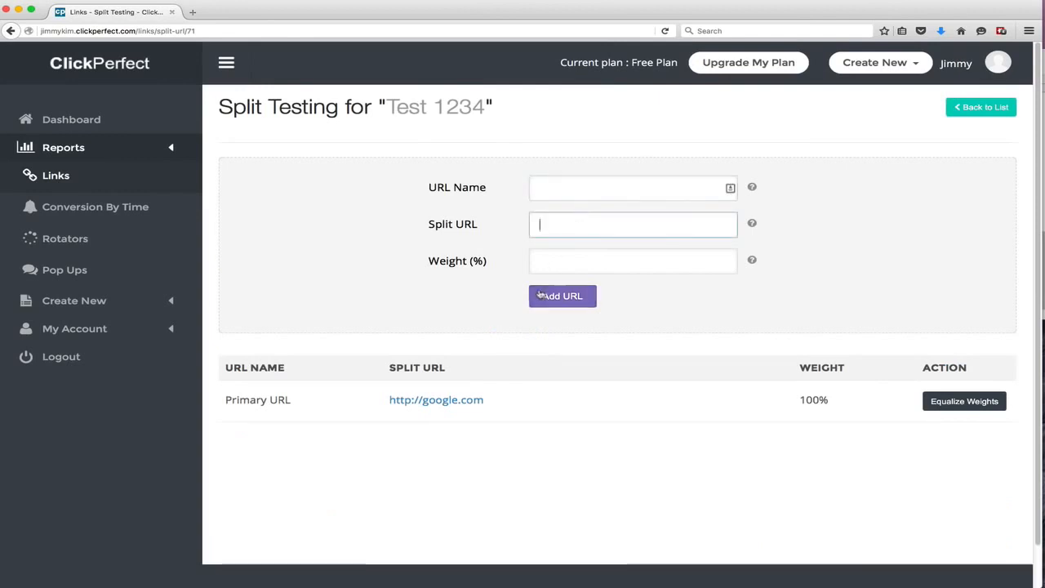
left_click(531, 183)
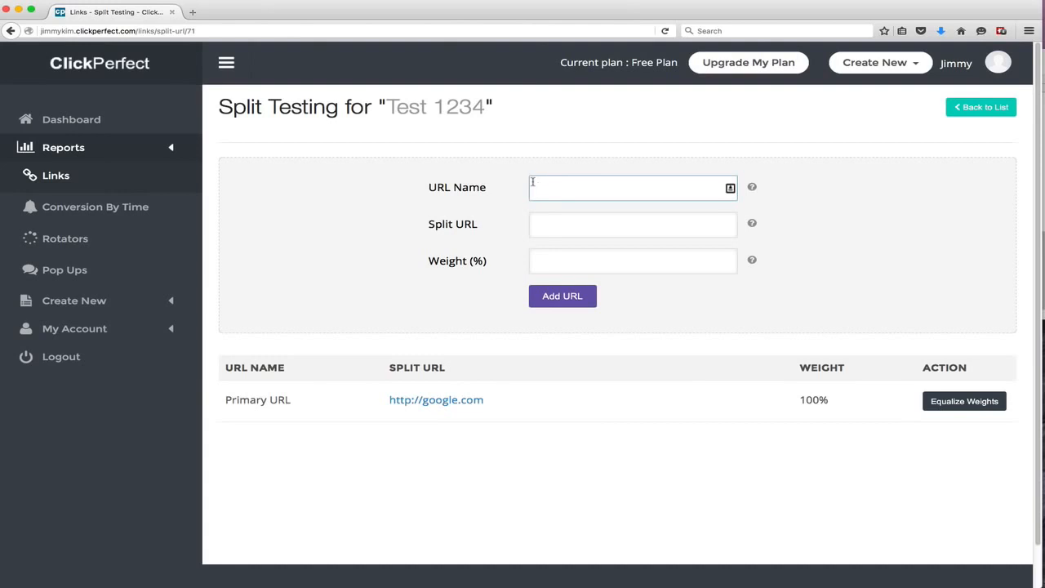
type("test 2")
key("Tab")
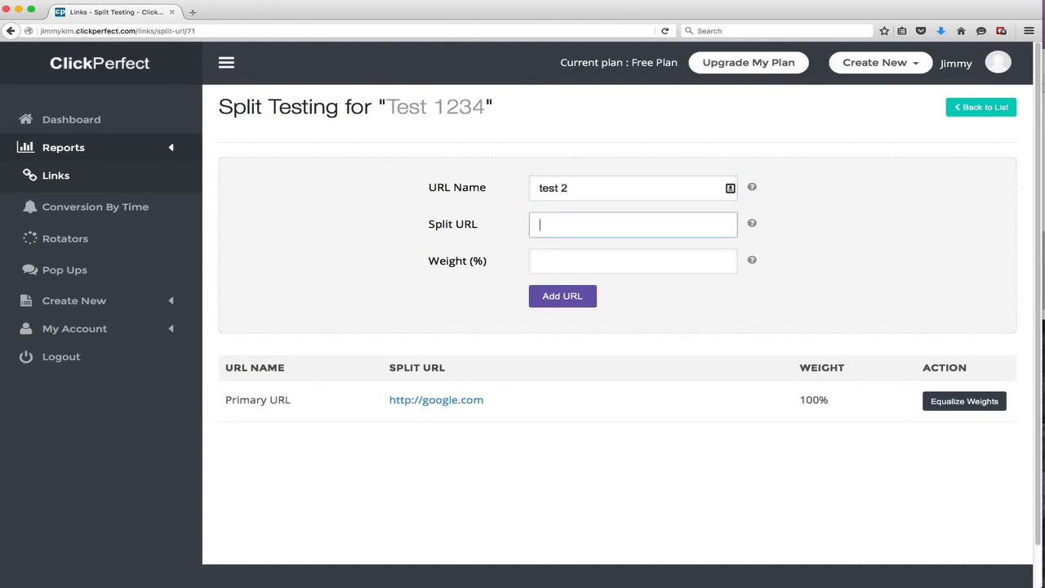
type("http?")
type("//bing.com")
key("Tab")
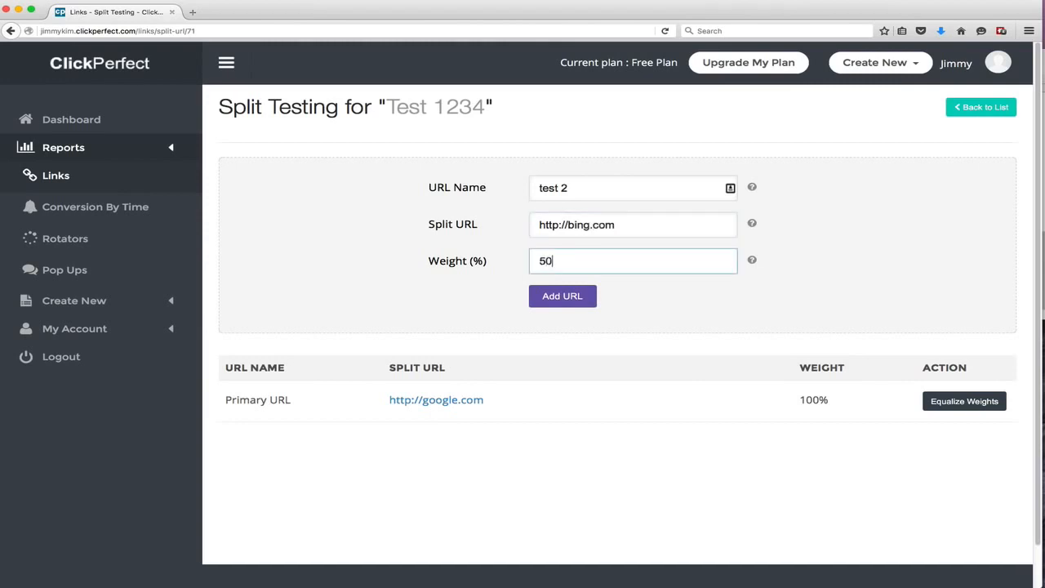
left_click(561, 295)
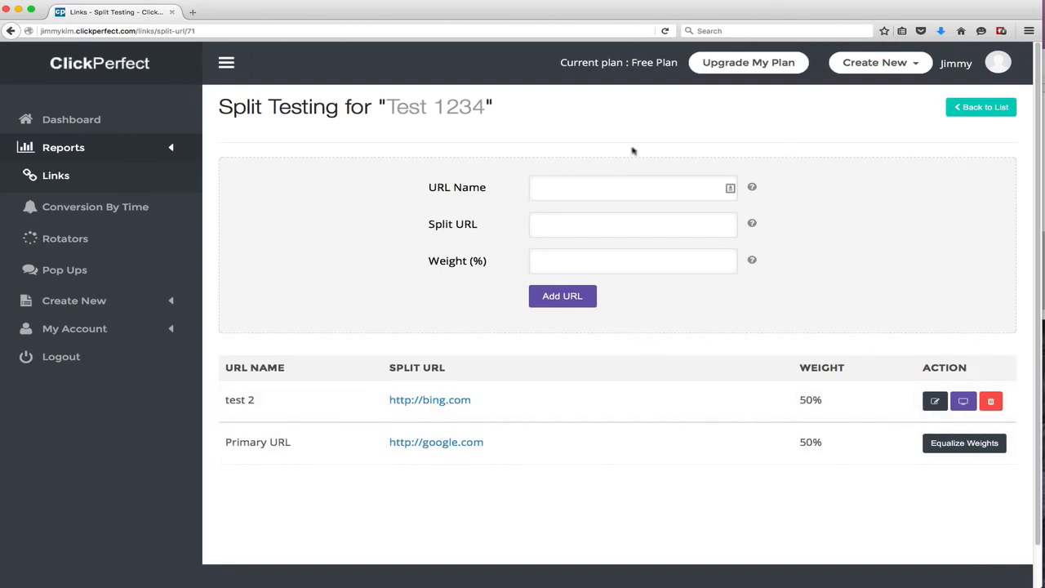
Go back to the links list and open the form for creating a new link rotator
left_click(1014, 104)
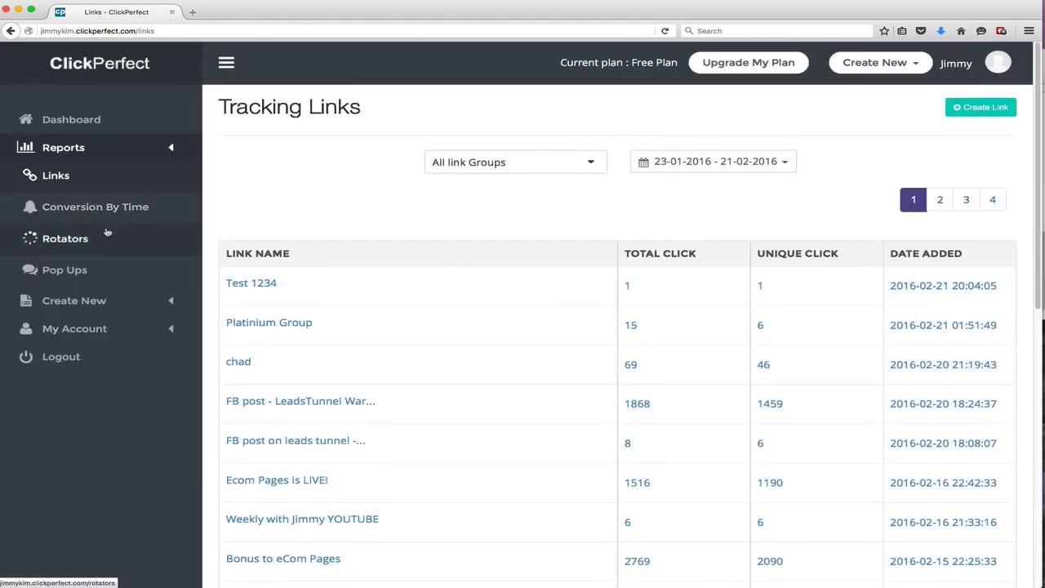
left_click(78, 300)
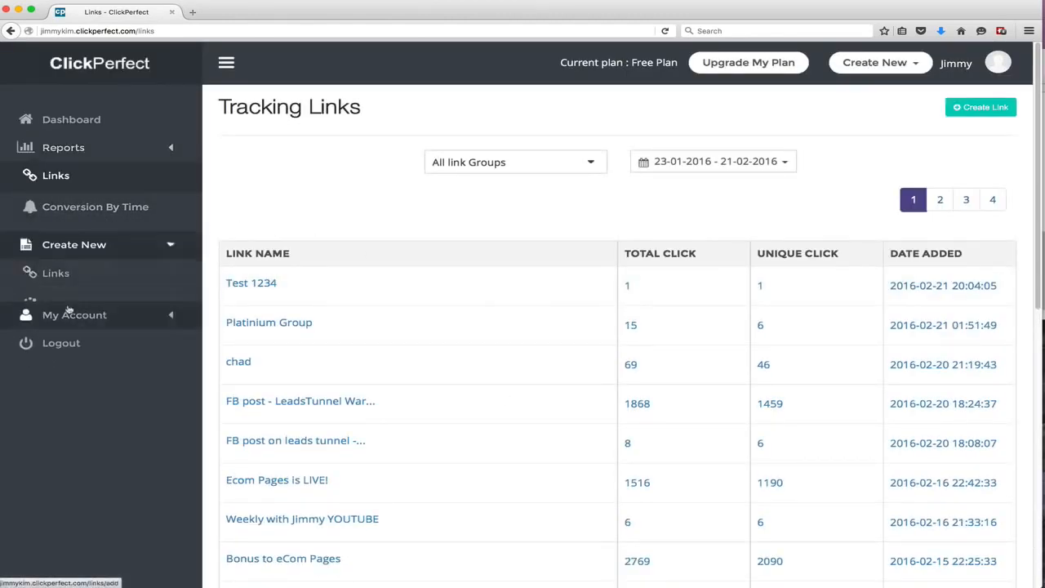
left_click(94, 236)
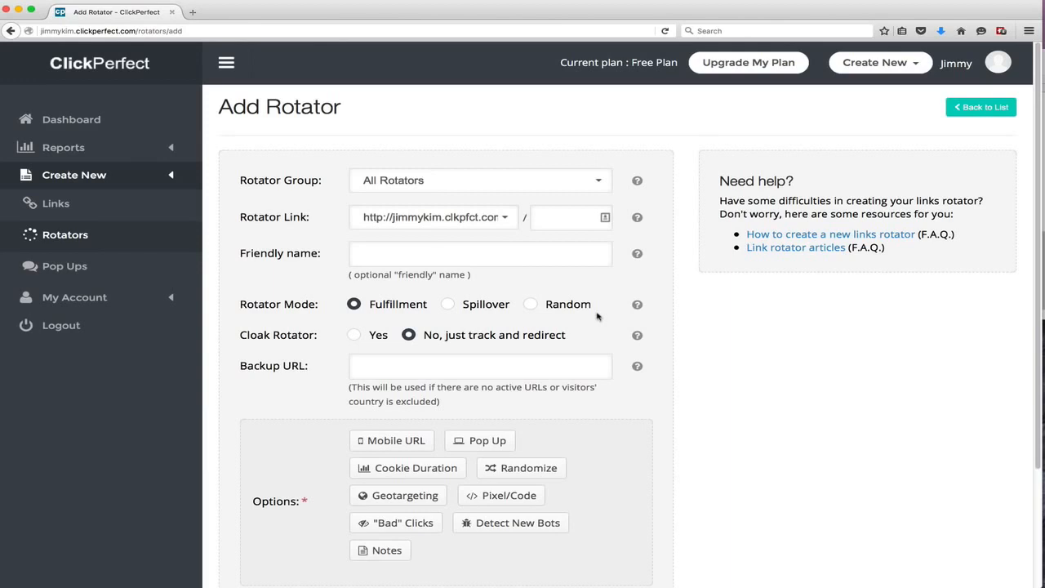
Set the rotator link path to test11111 and the friendly name to Test
left_click(566, 217)
type("test11111")
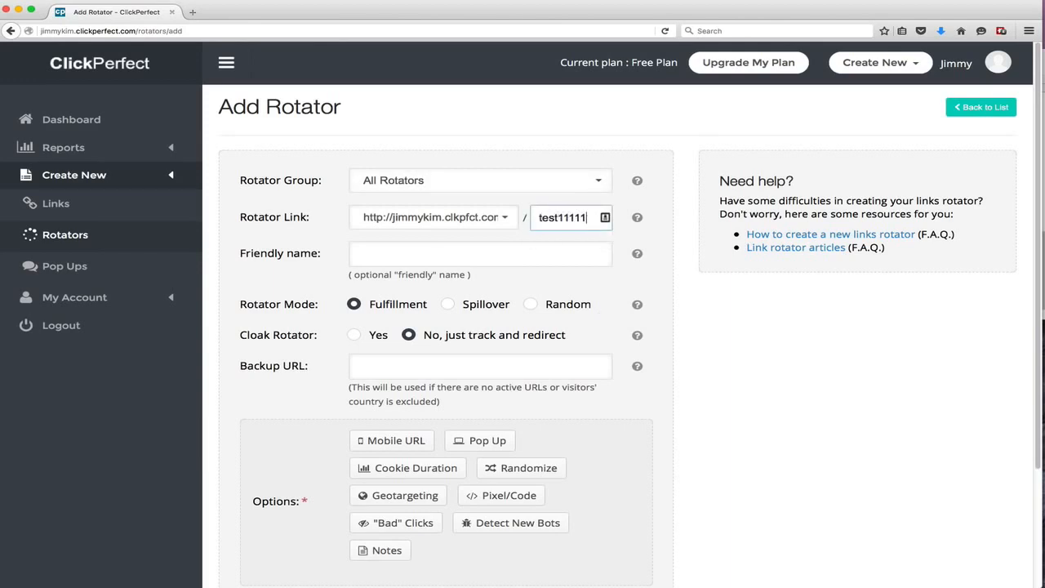
left_click(548, 262)
type("Test")
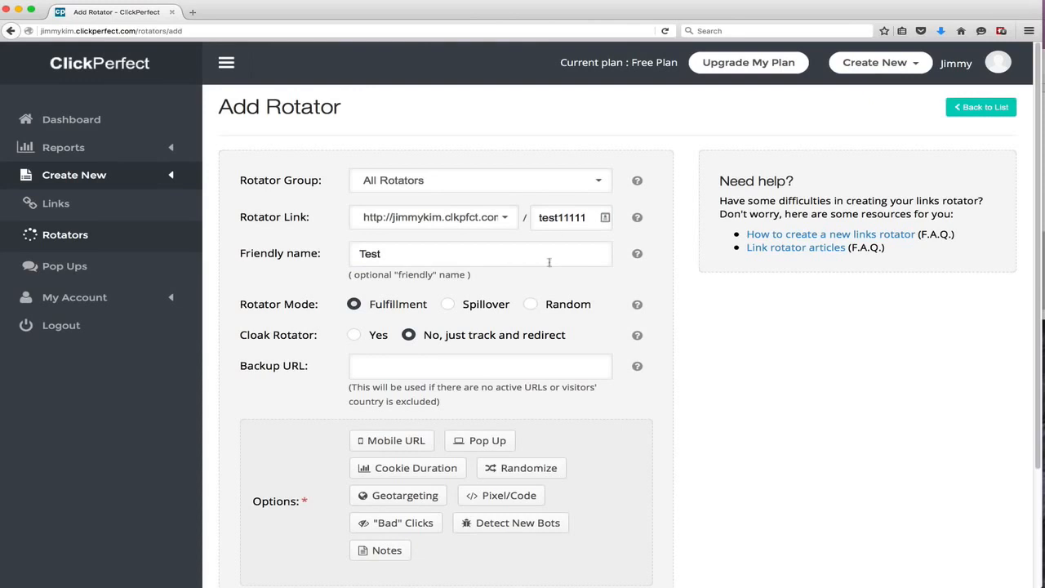
scroll(549, 262, "down", 3)
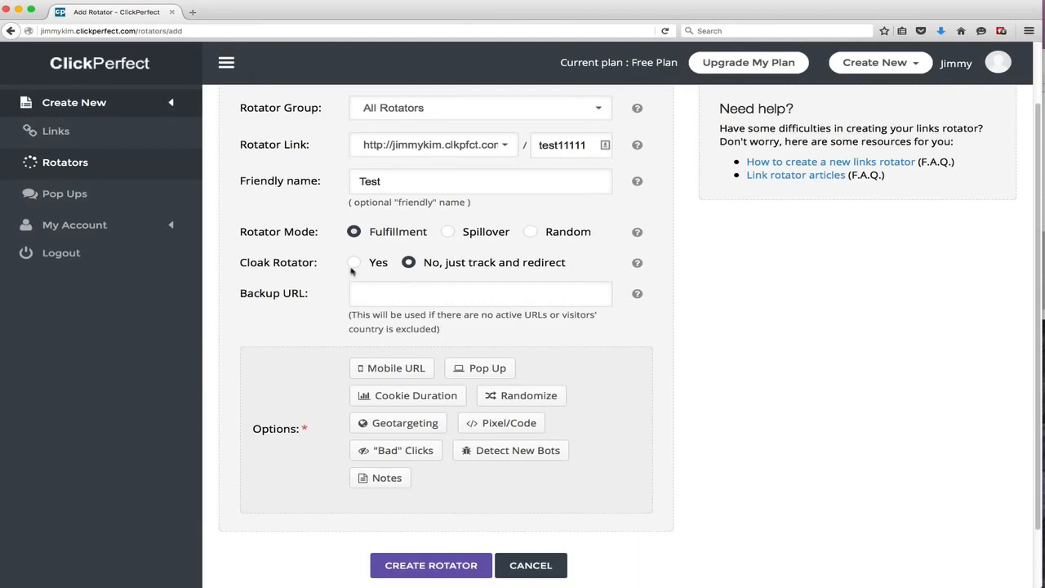
left_click(369, 288)
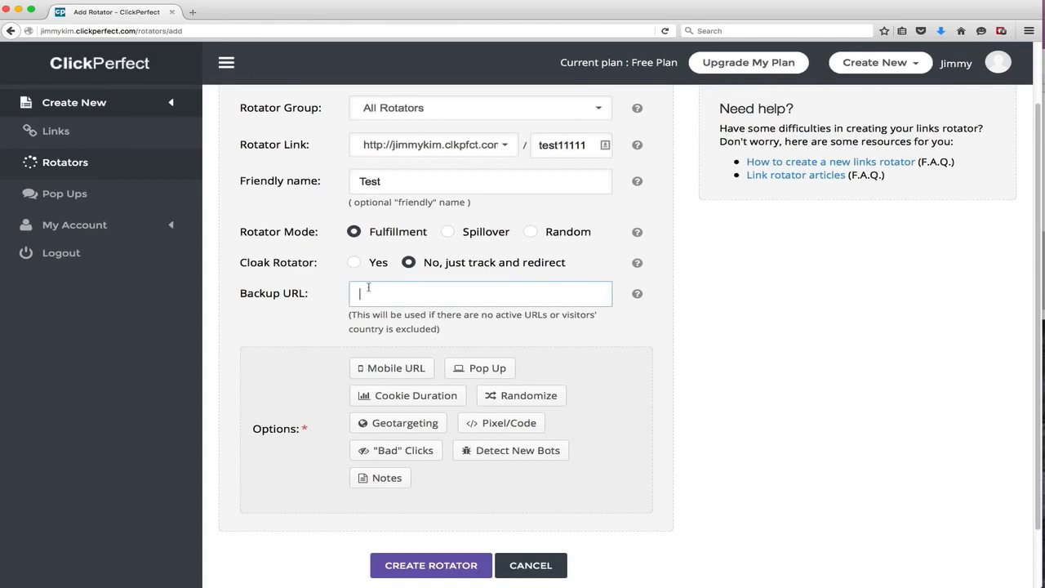
type("http://ya")
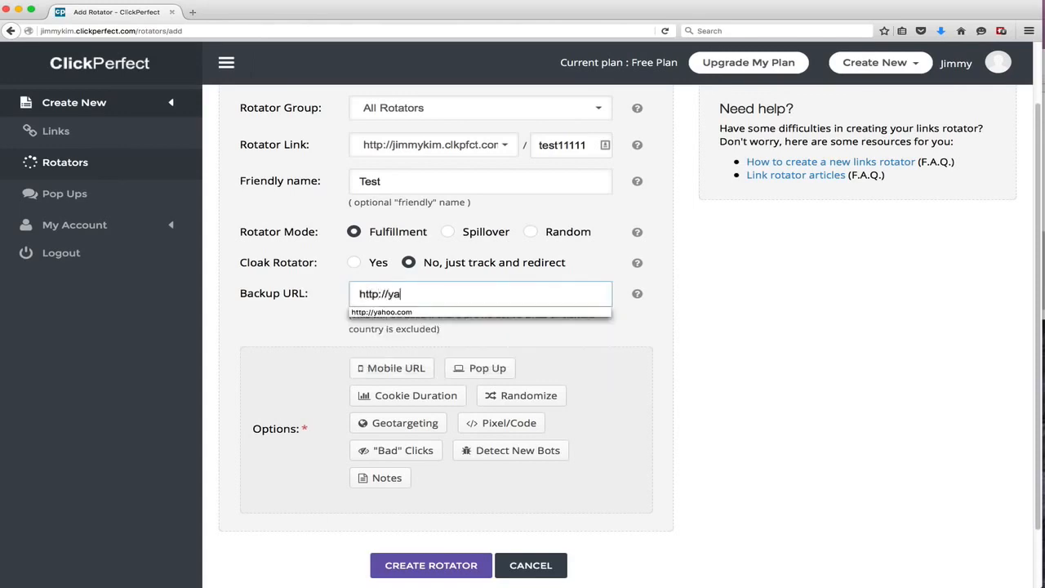
type("hoo.com")
key("Tab")
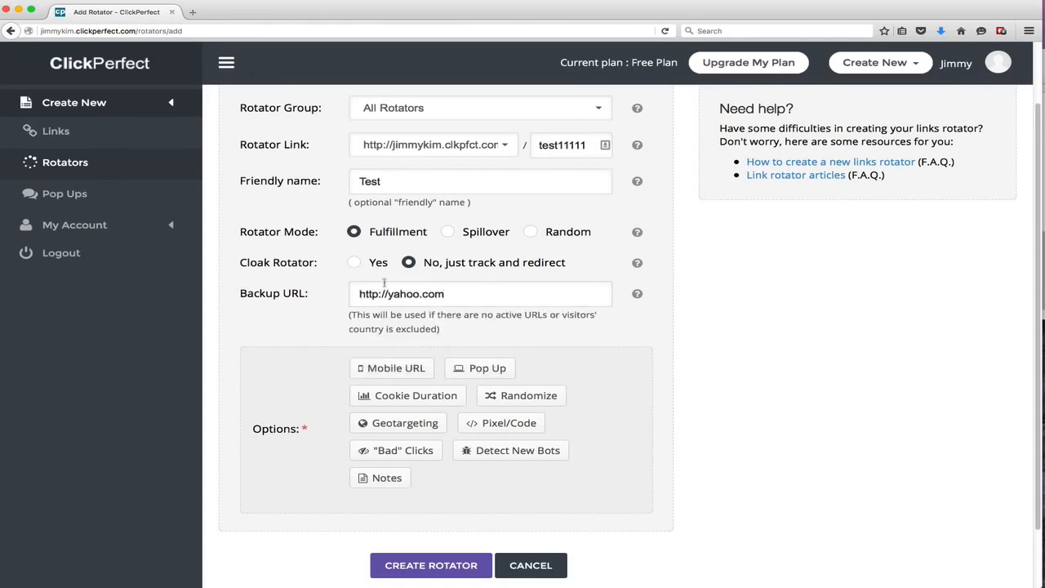
Open and close the Cookie Duration, Randomize and Geotargeting option panels to examine their settings
scroll(475, 318, "down", 2)
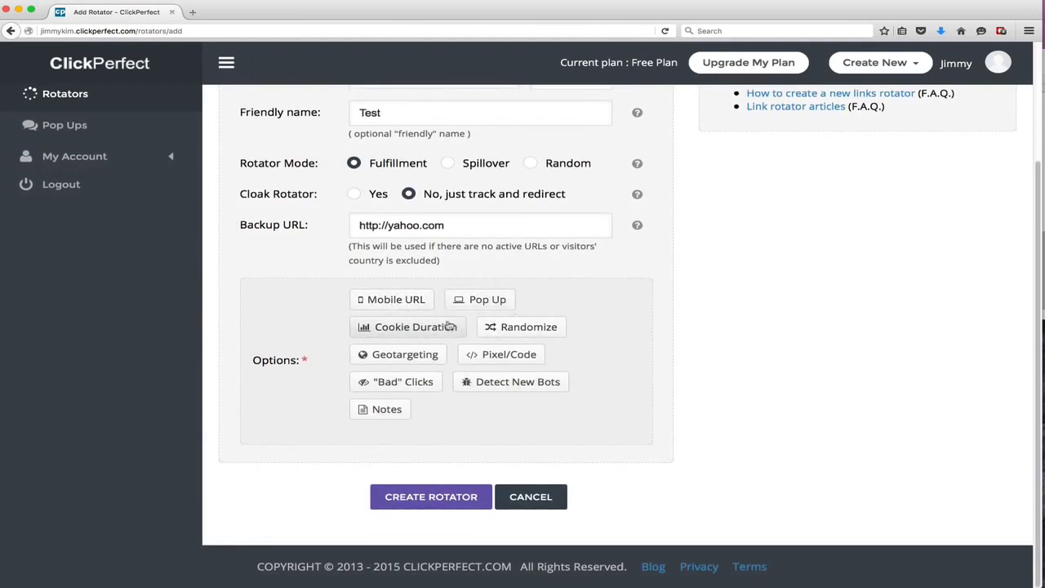
left_click(386, 327)
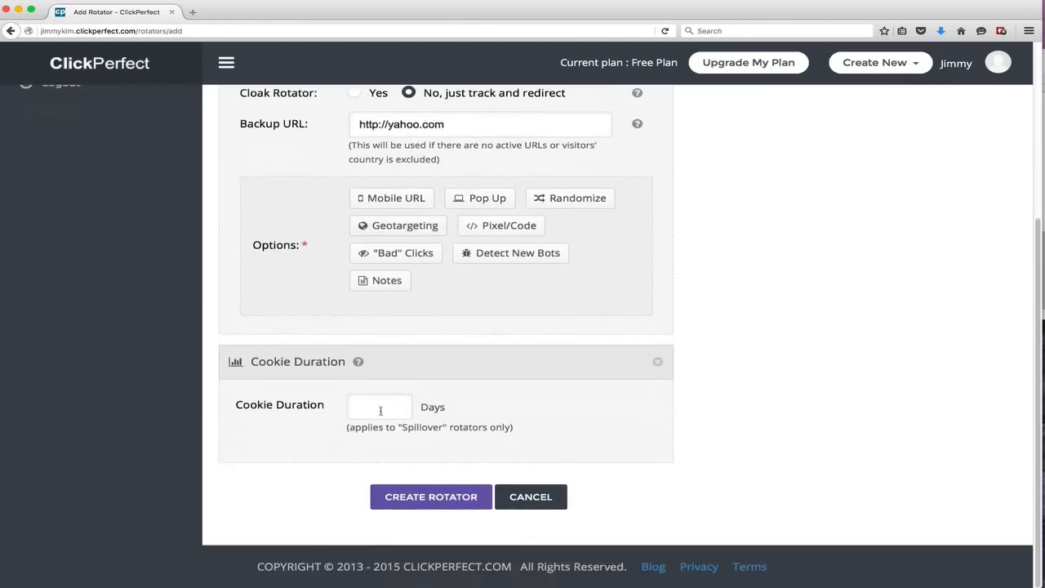
left_click(657, 365)
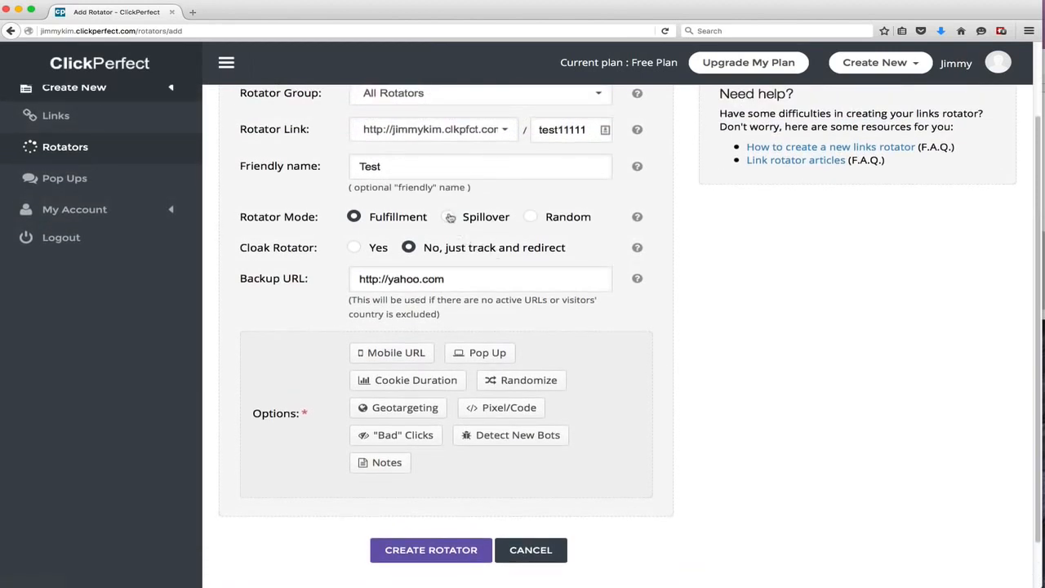
left_click(520, 380)
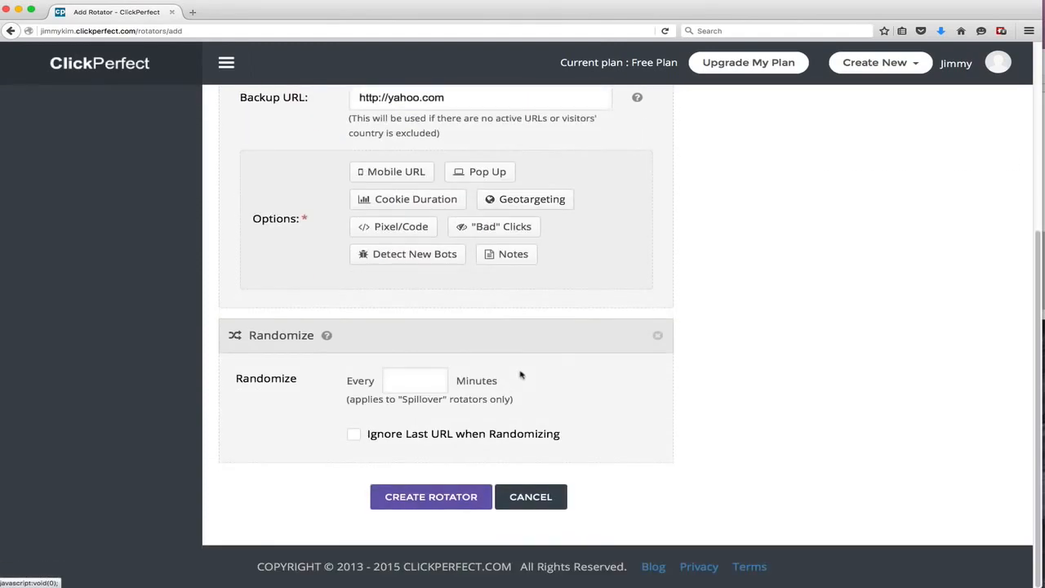
left_click(657, 335)
left_click(405, 409)
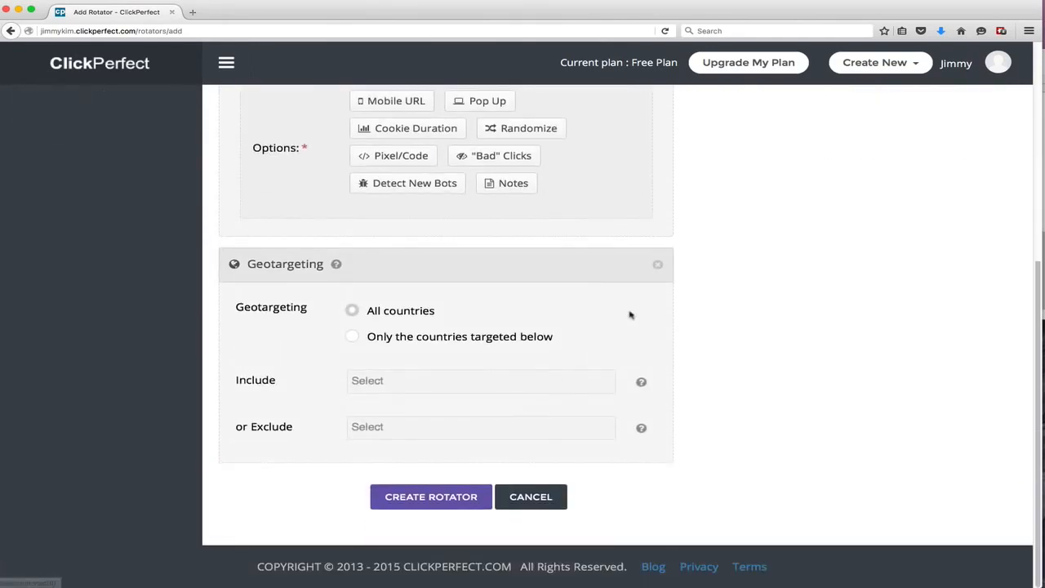
left_click(658, 264)
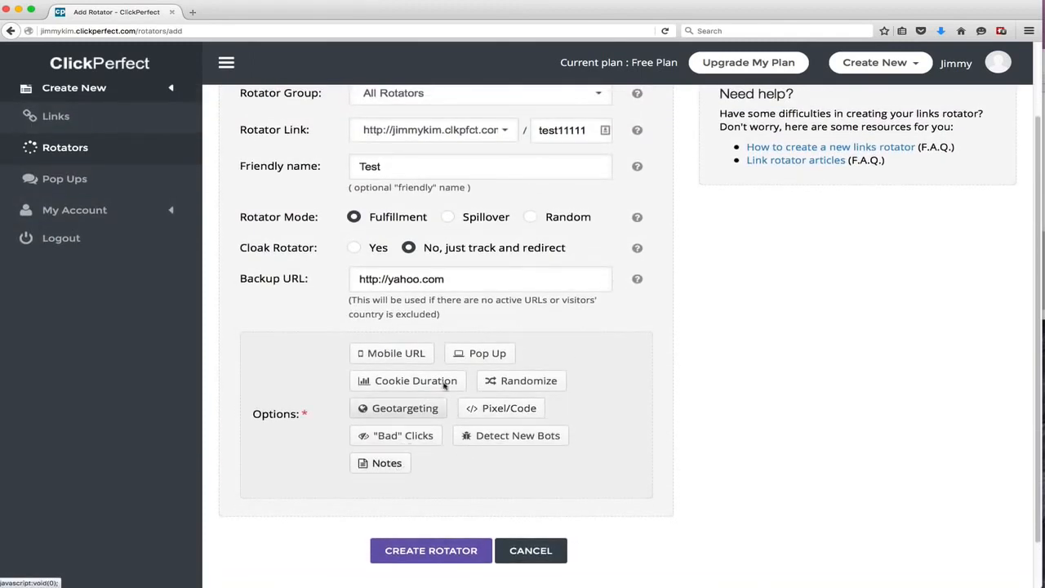
Create the Test rotator with these settings
left_click(450, 545)
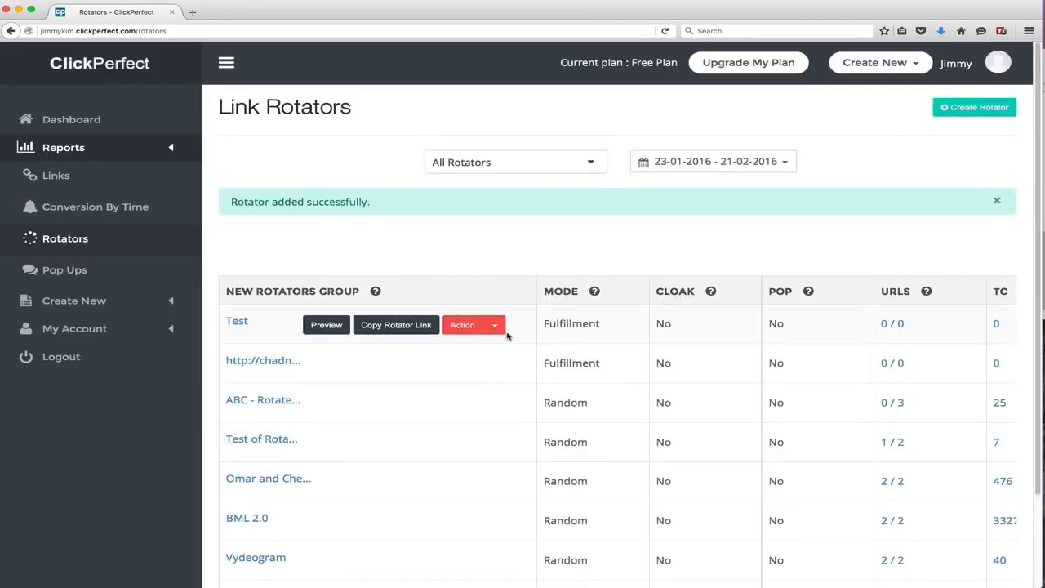
scroll(581, 375, "down", 3)
scroll(574, 427, "up", 3)
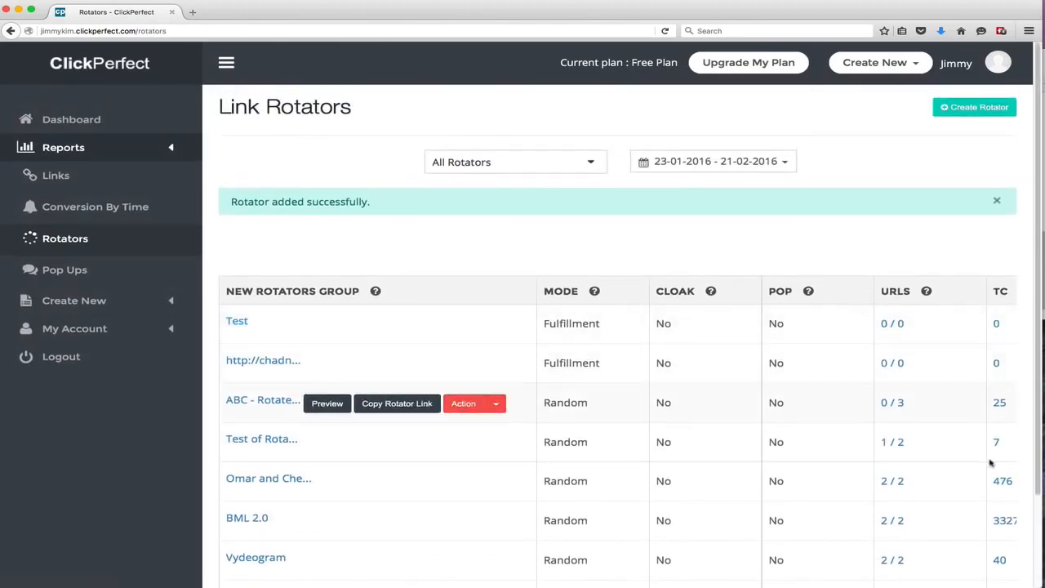
scroll(952, 490, "down", 3)
scroll(952, 490, "up", 3)
key("super+minus")
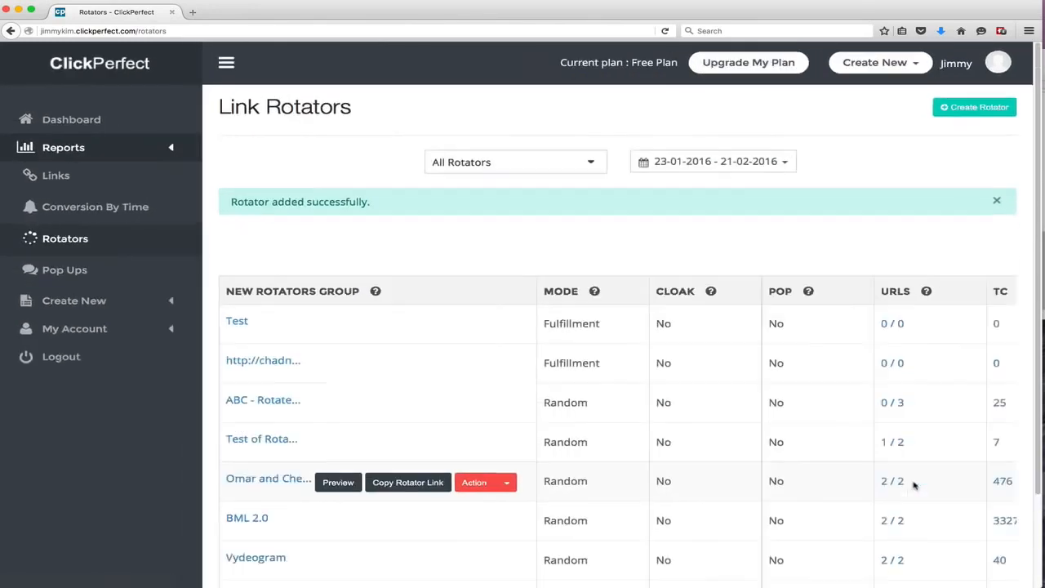
key("super+plus")
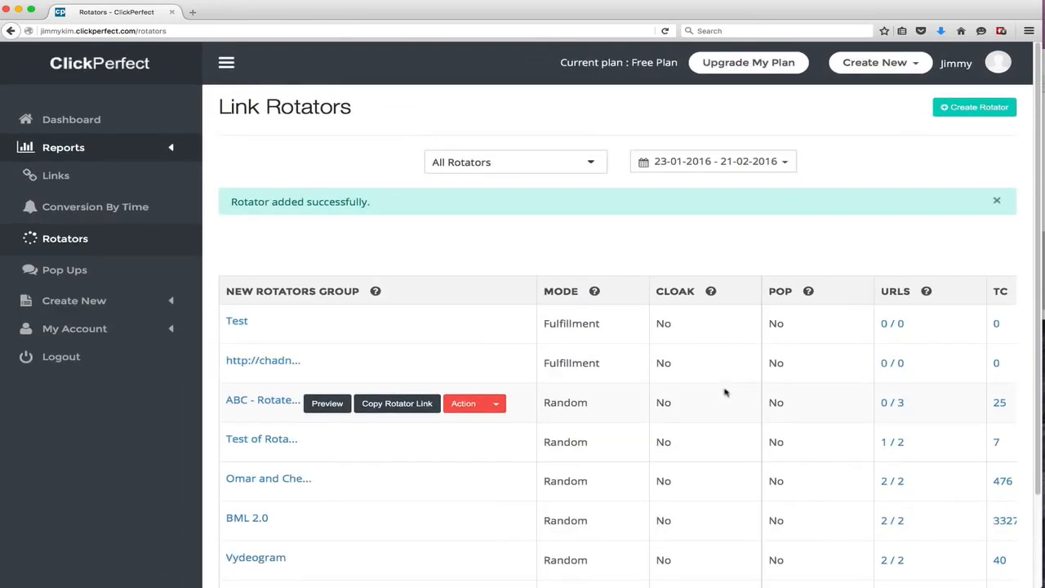
Show the Test rotator's link for copying, dismiss it, and open the form for adding a URL to the rotator
mouse_move(433, 320)
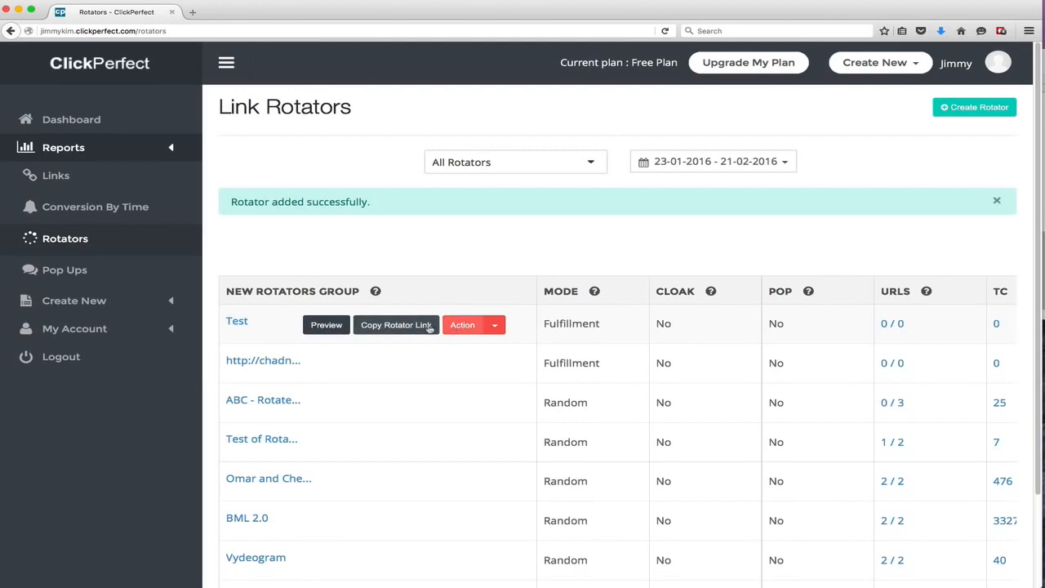
left_click(383, 325)
left_click(562, 259)
left_click(494, 325)
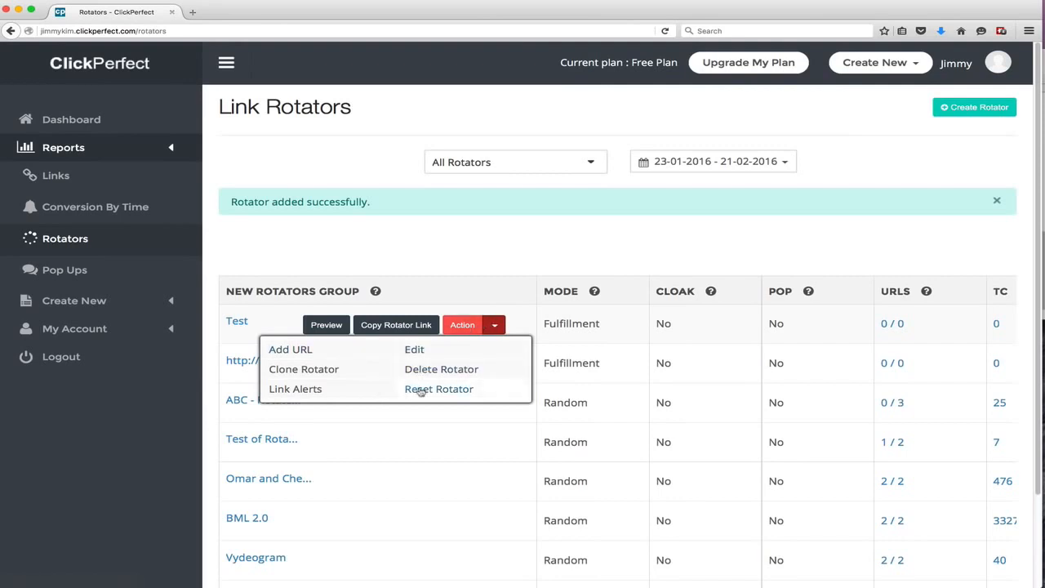
left_click(302, 351)
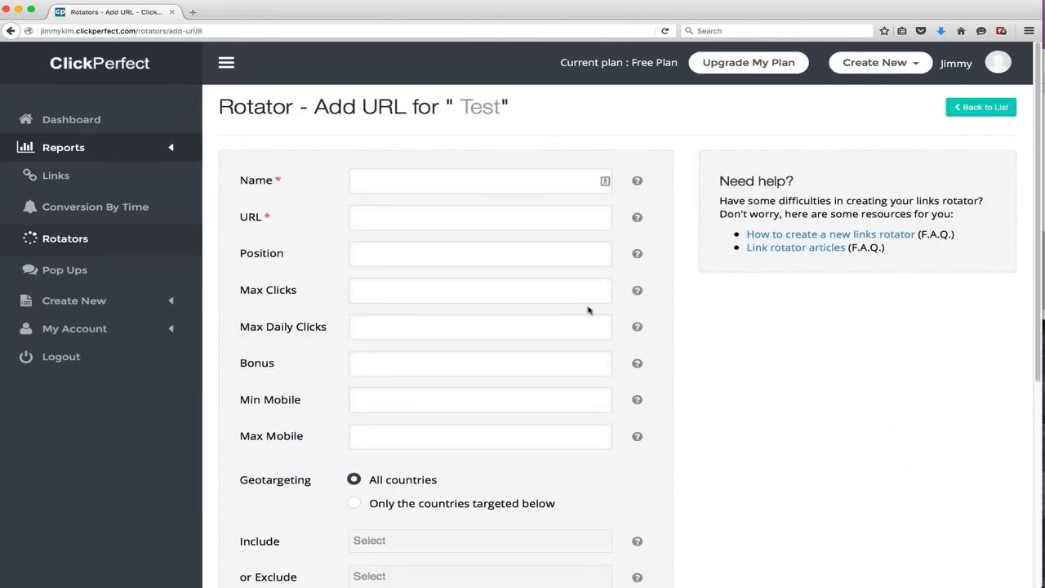
left_click(467, 181)
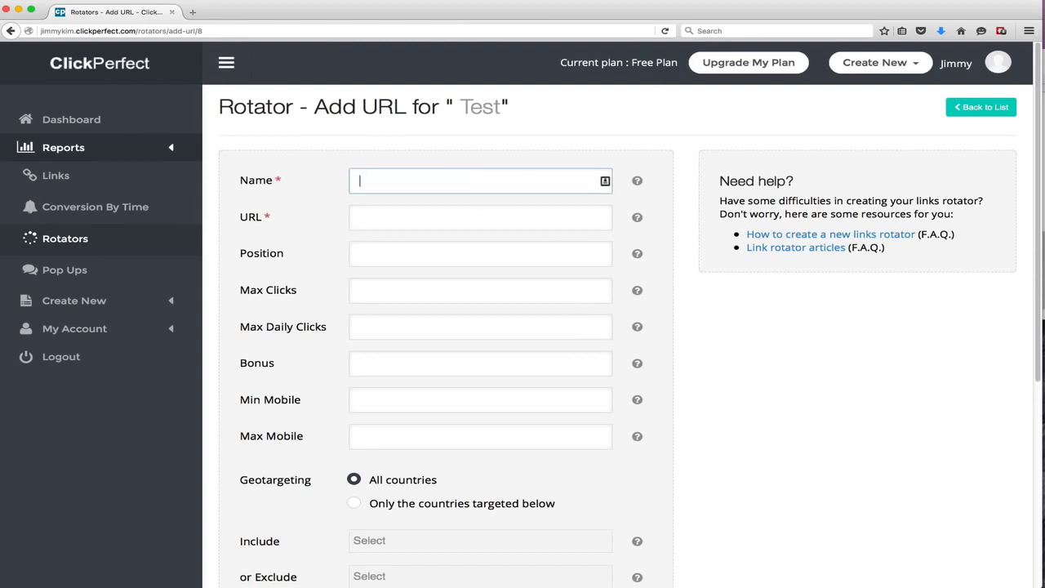
type("Exas")
type("mp")
key("BackSpace")
key("BackSpace")
key("BackSpace")
type("mple 1")
key("Tab")
type("http:")
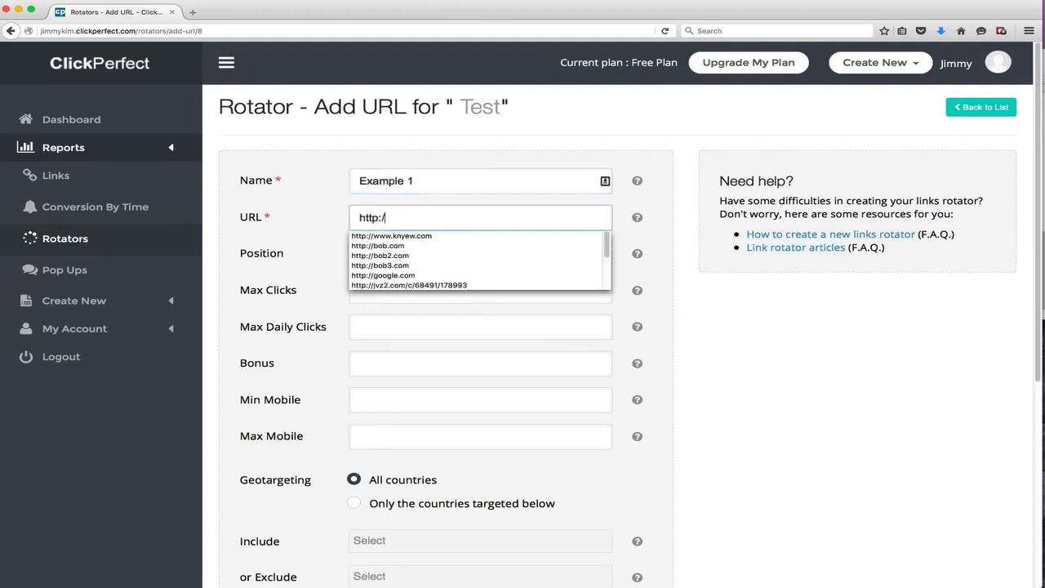
type("//bob.com")
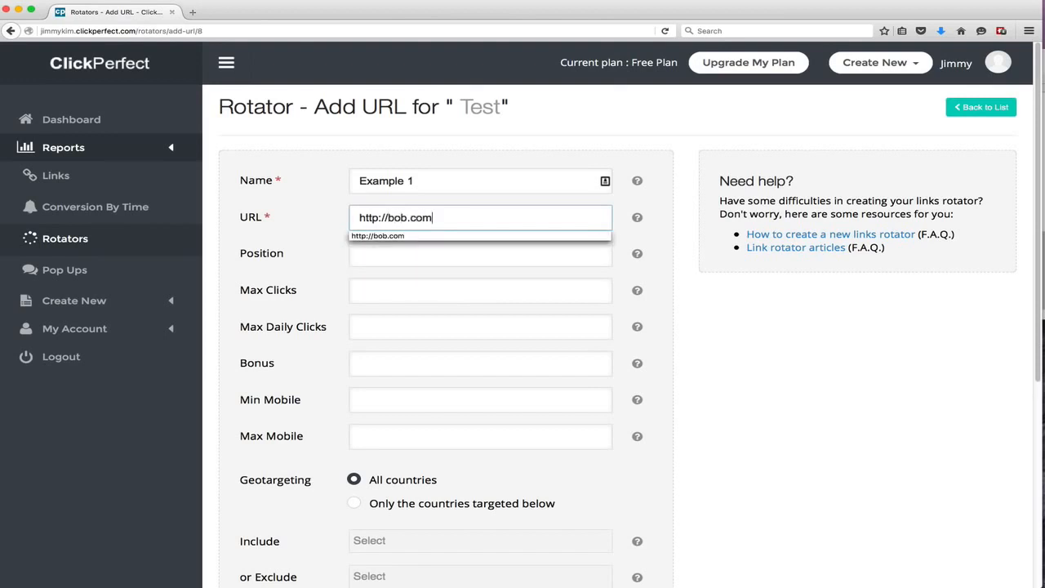
Set the rotator URL's position to 1 and its max clicks to 500
key("Tab")
type("1")
key("Tab")
type("500")
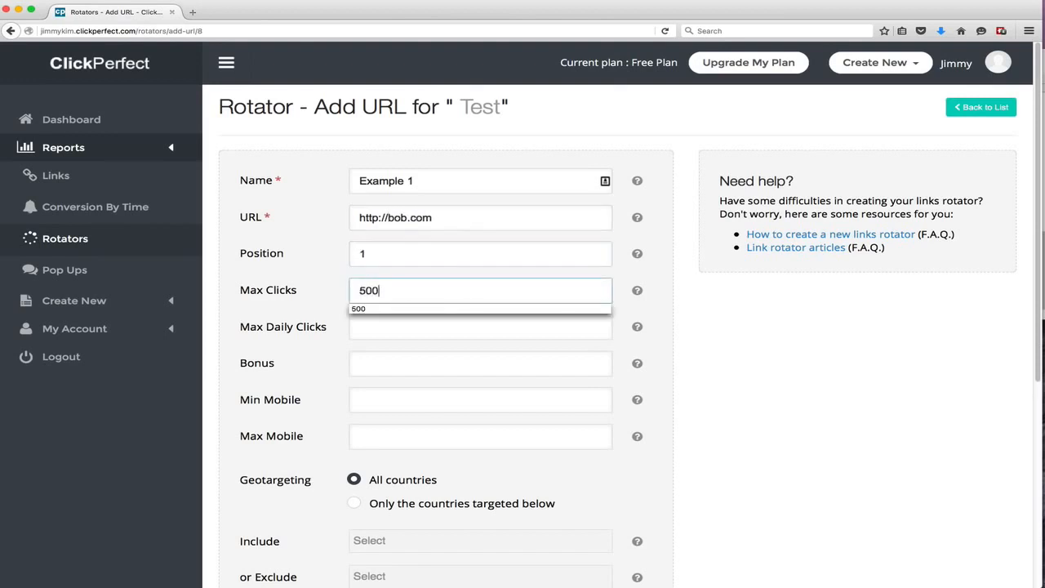
key("Tab")
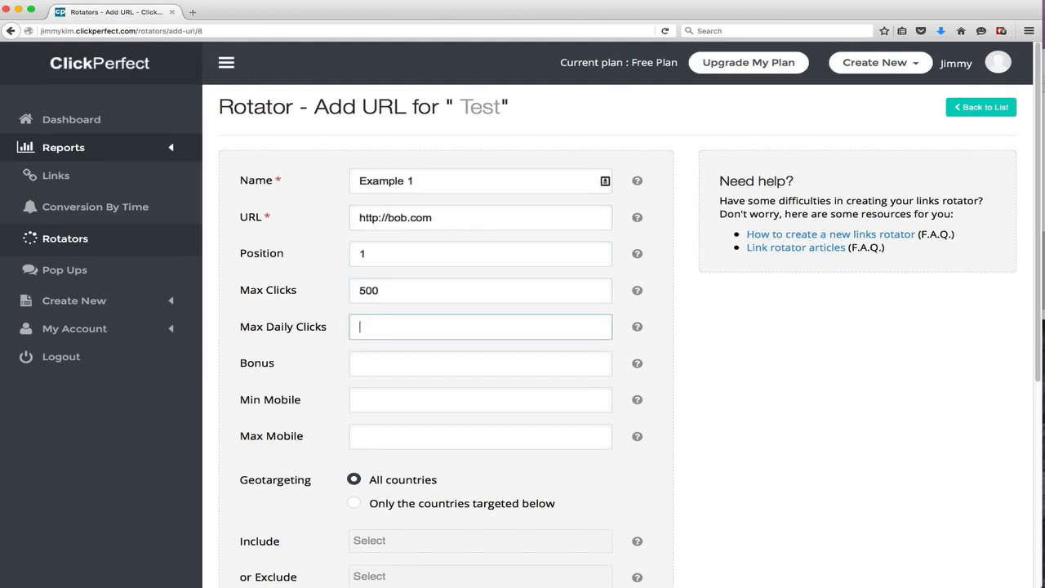
Set the rotator URL's max daily clicks to 100, bonus to 10 and min mobile to 50
scroll(466, 245, "down", 5)
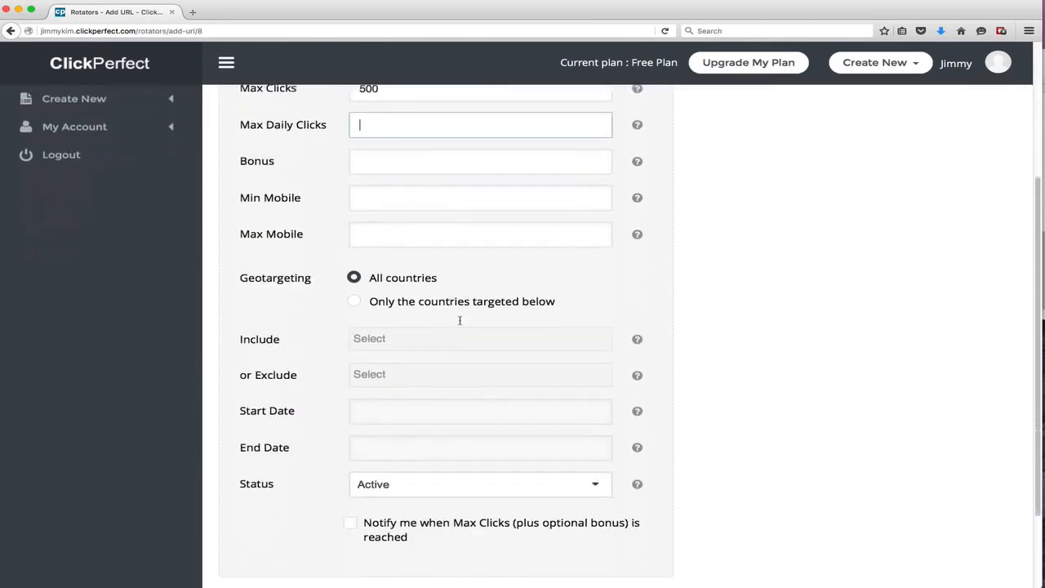
scroll(400, 228, "up", 1)
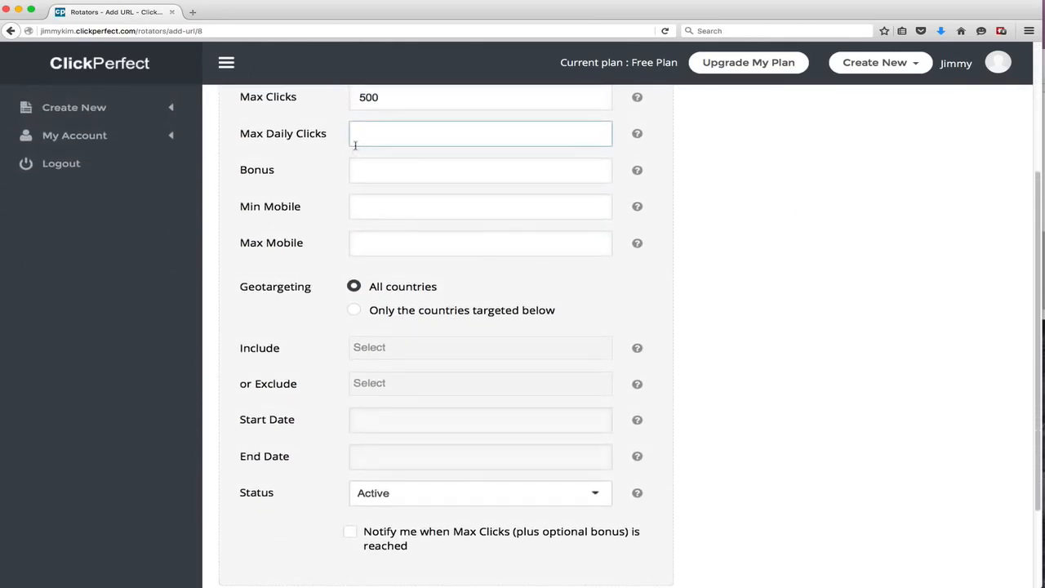
scroll(359, 151, "up", 2)
type("00")
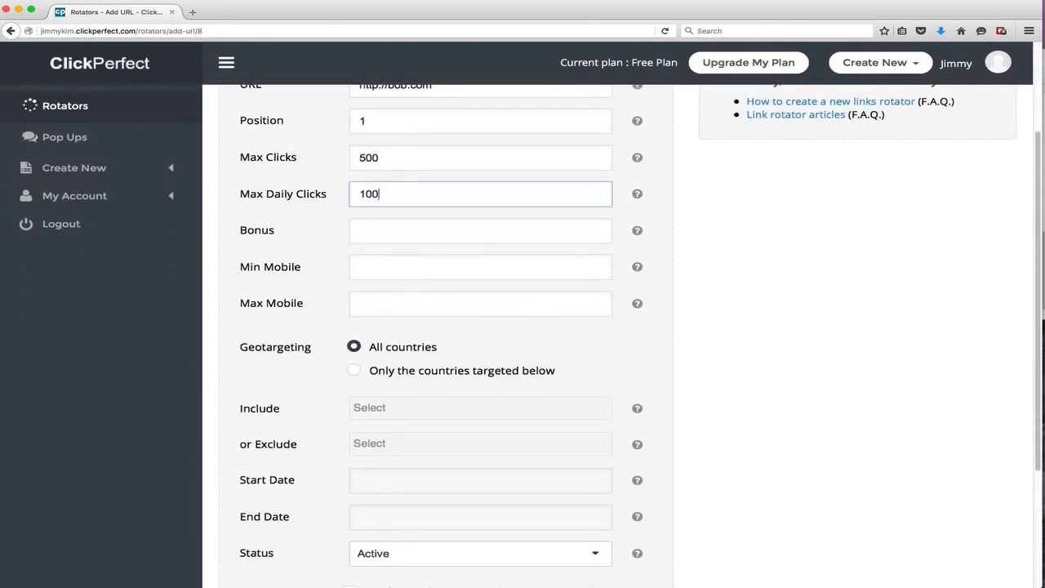
key("Tab")
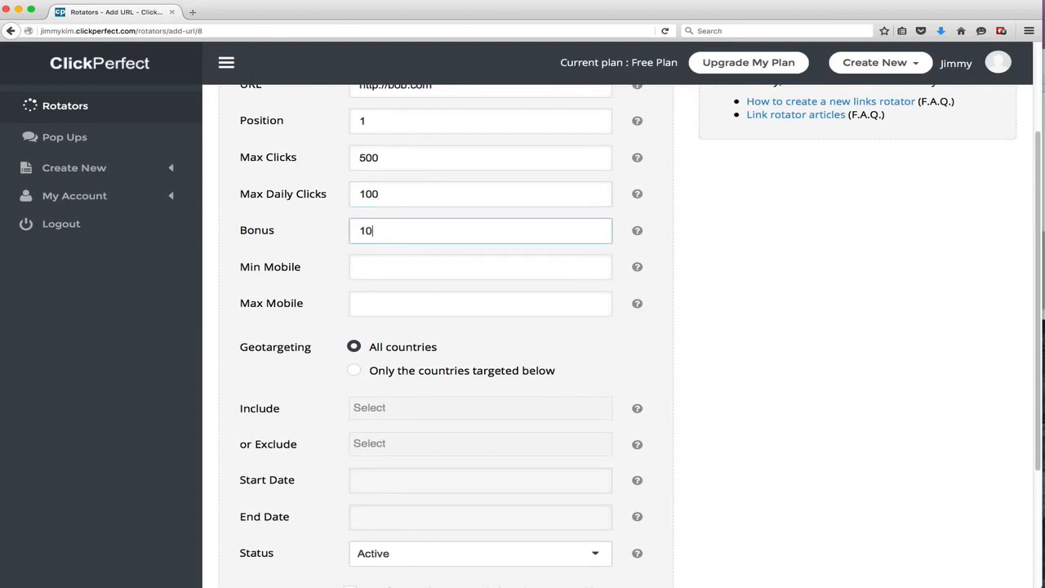
key("Tab")
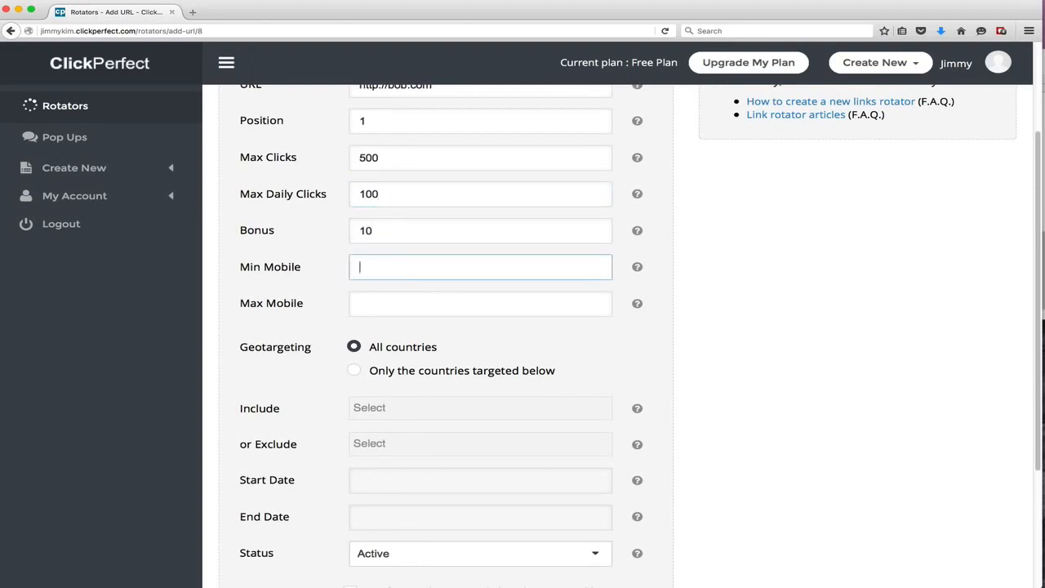
type("10")
key("BackSpace")
key("BackSpace")
type("50")
key("Tab")
Add the Example 1 URL to the Test rotator
scroll(545, 226, "down", 2)
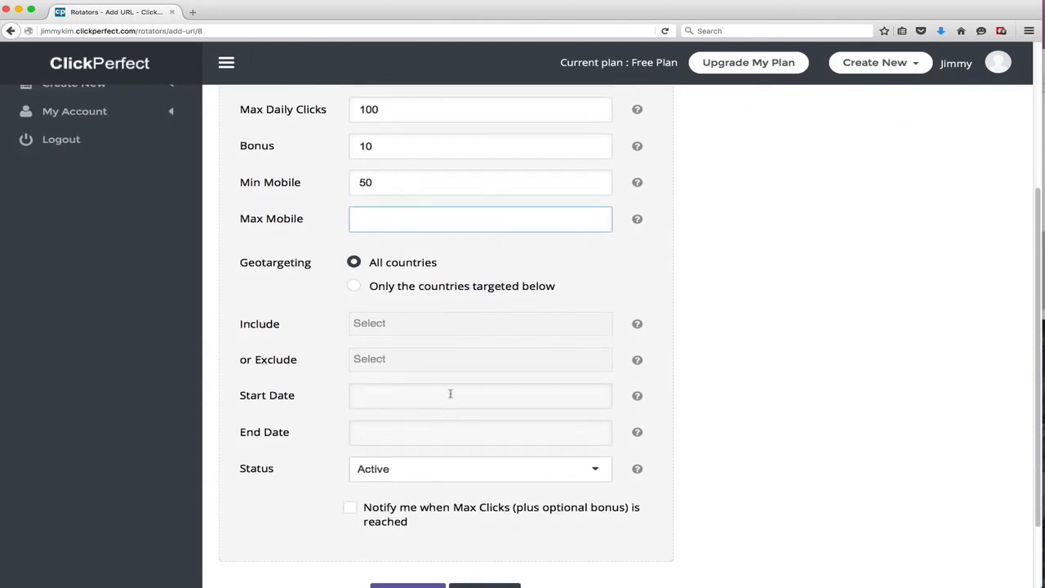
left_click(449, 394)
left_click(621, 350)
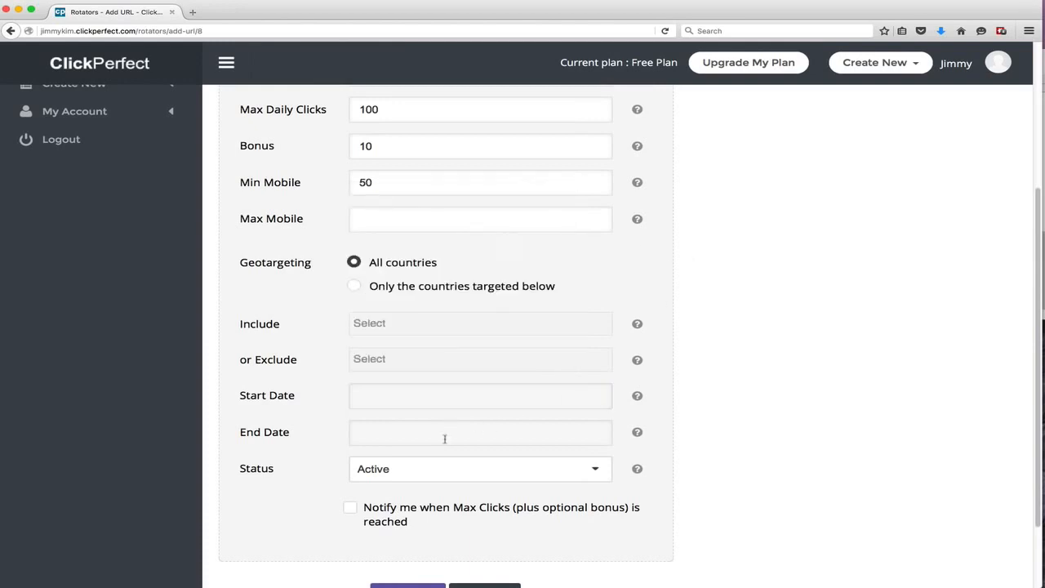
left_click(440, 471)
left_click(441, 474)
scroll(422, 436, "down", 2)
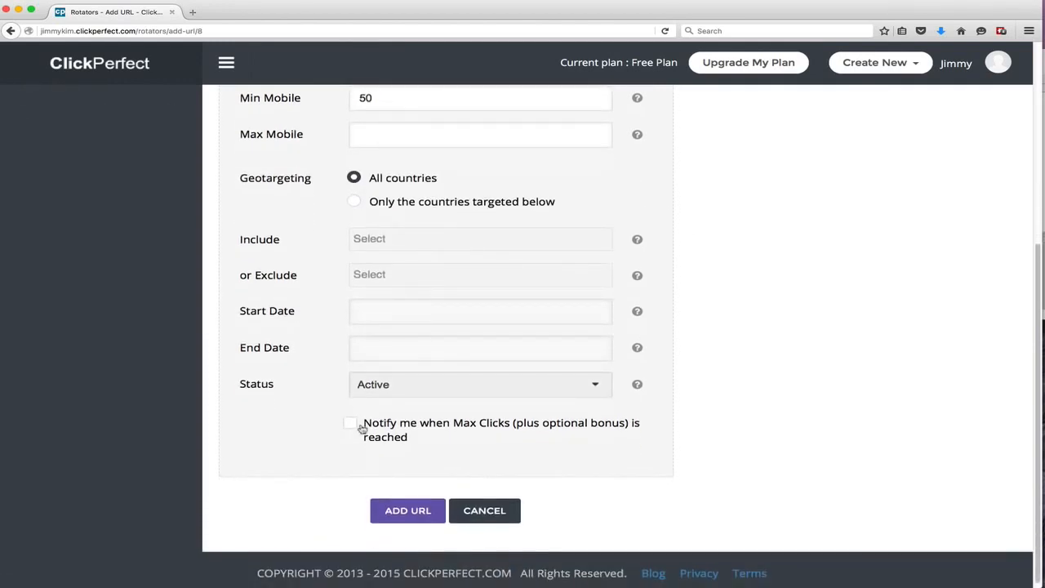
left_click(408, 510)
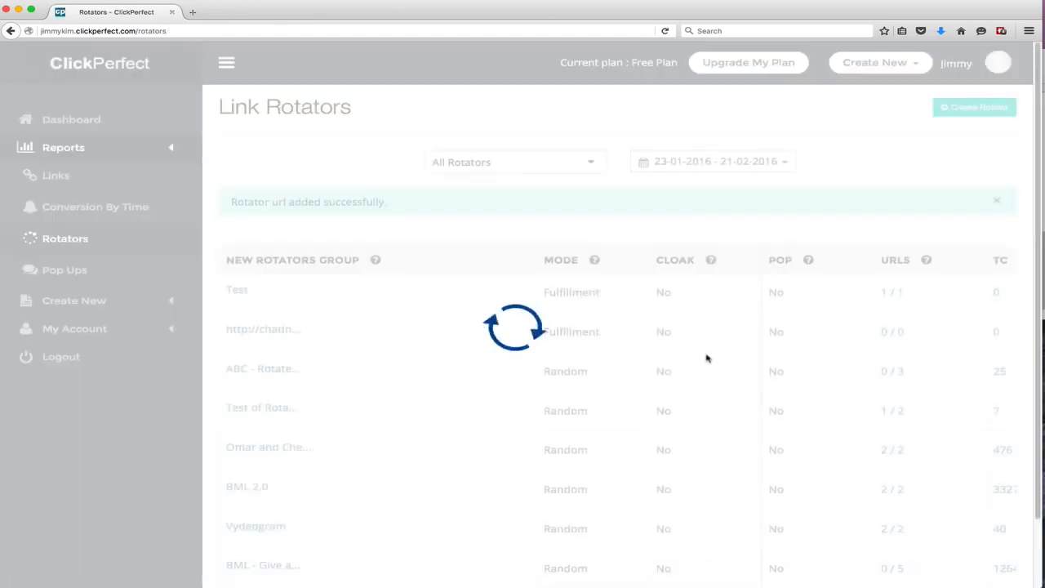
Open the form for adding another URL to the Test rotator and name it Bob 2
mouse_move(419, 337)
left_click(495, 325)
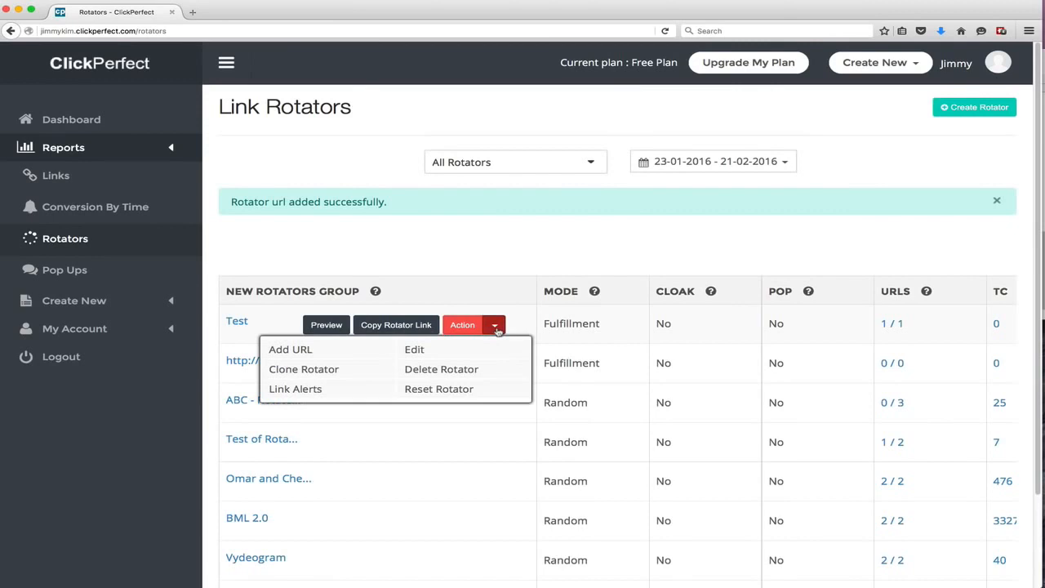
left_click(320, 350)
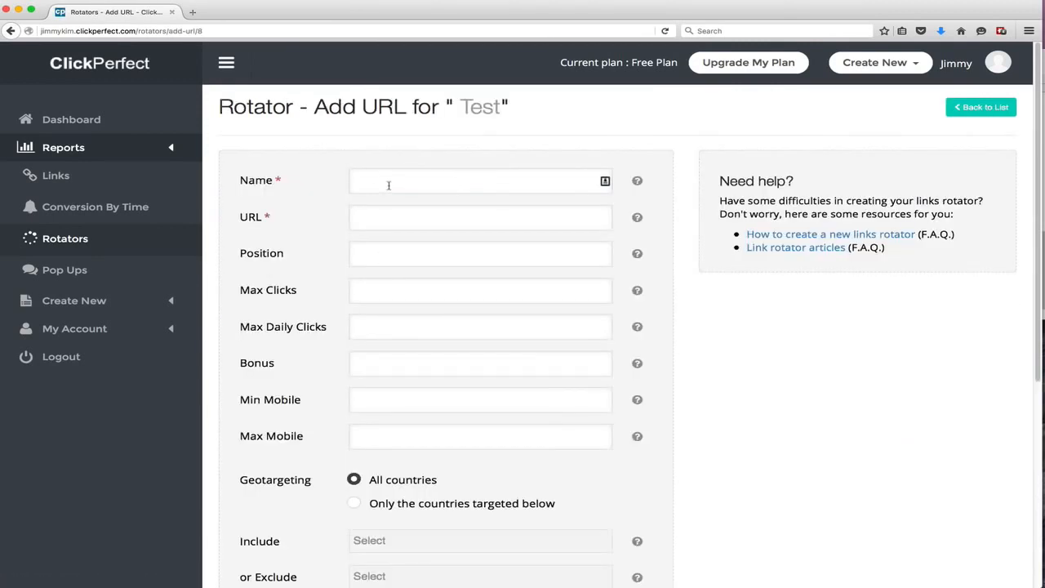
left_click(389, 185)
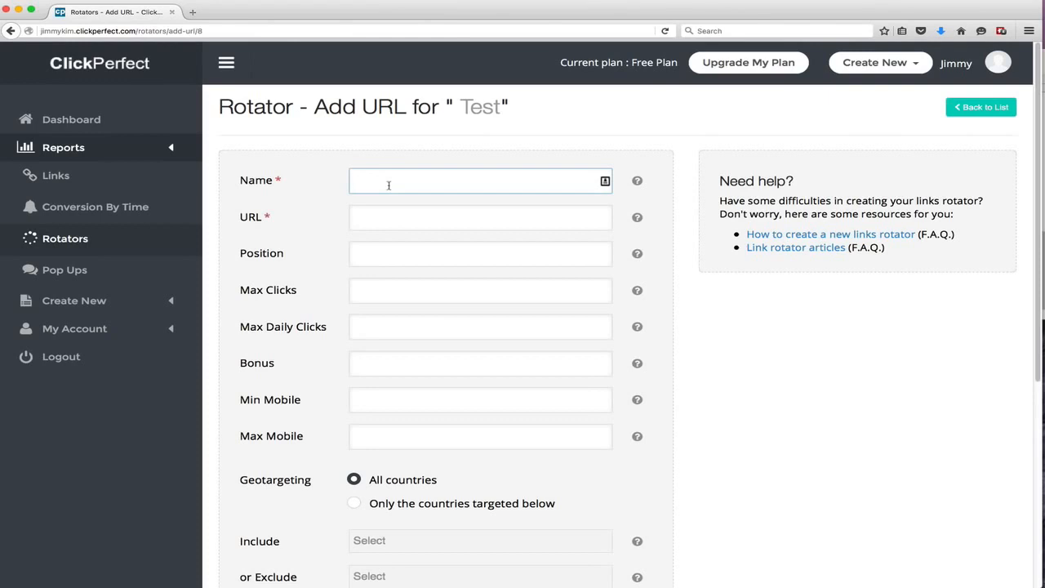
type("Bob 2")
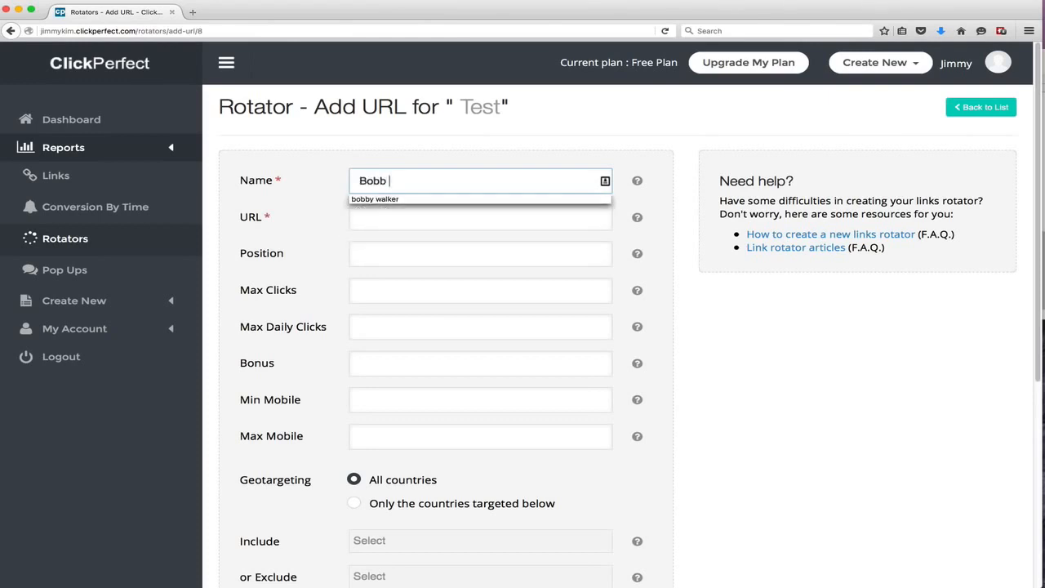
key("Tab")
type("http:")
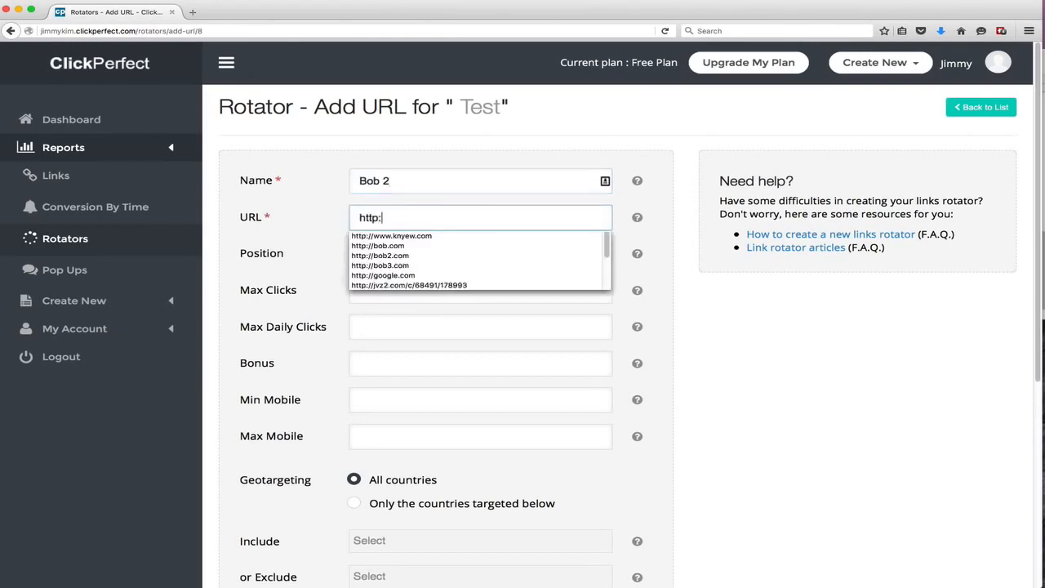
type("//bob.")
key("BackSpace")
type("2")
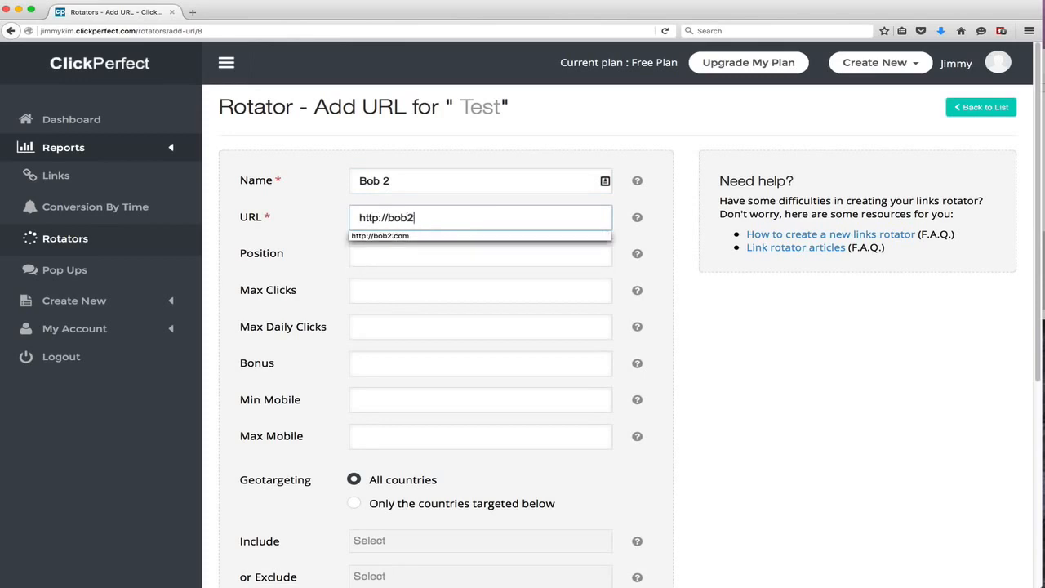
type(".com")
key("Tab")
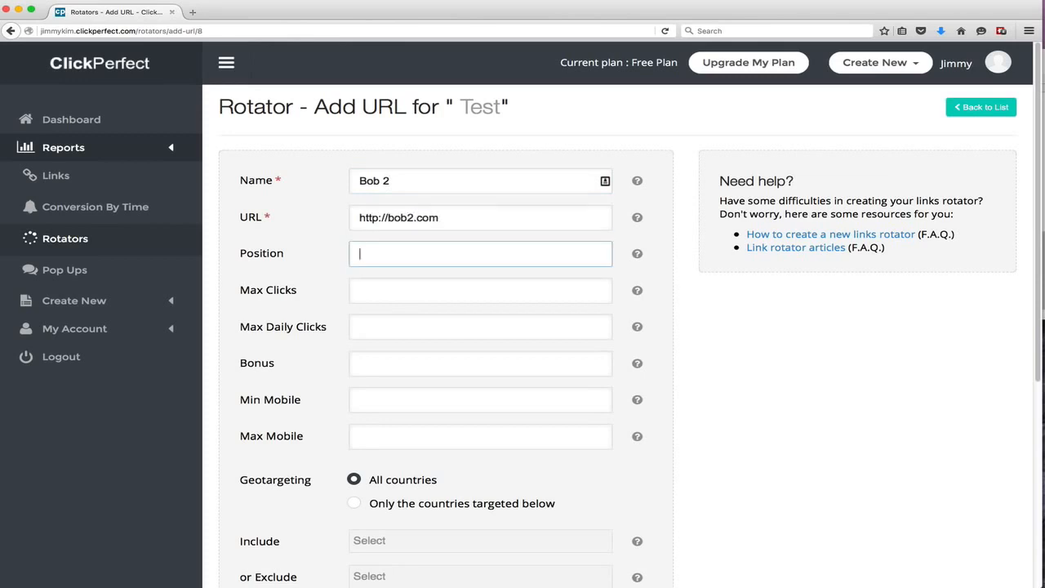
type("2")
key("Tab")
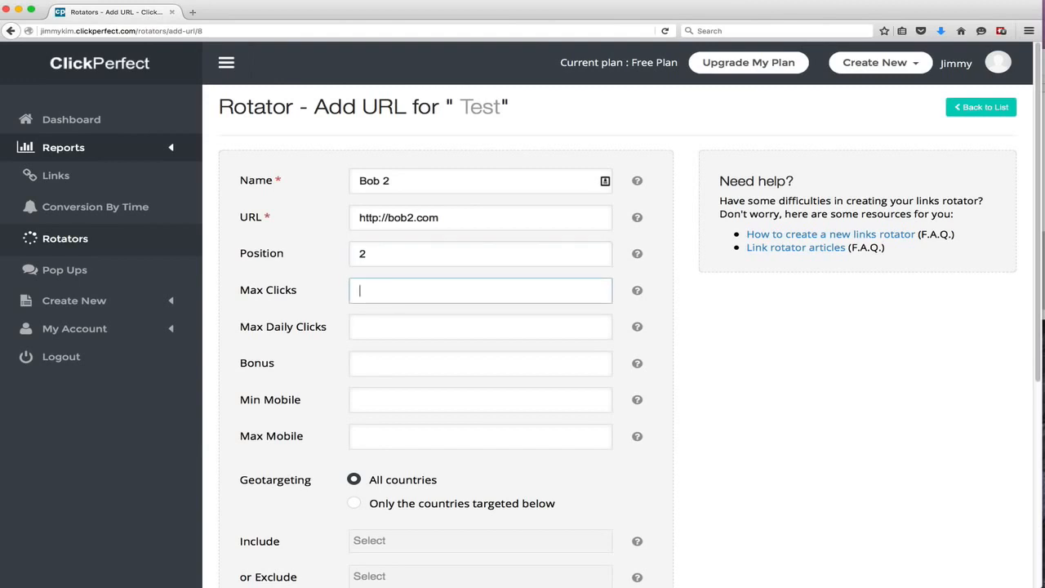
Set max clicks to 400, max daily clicks to 200, bonus to 10 and min mobile to 100
type("400")
key("Tab")
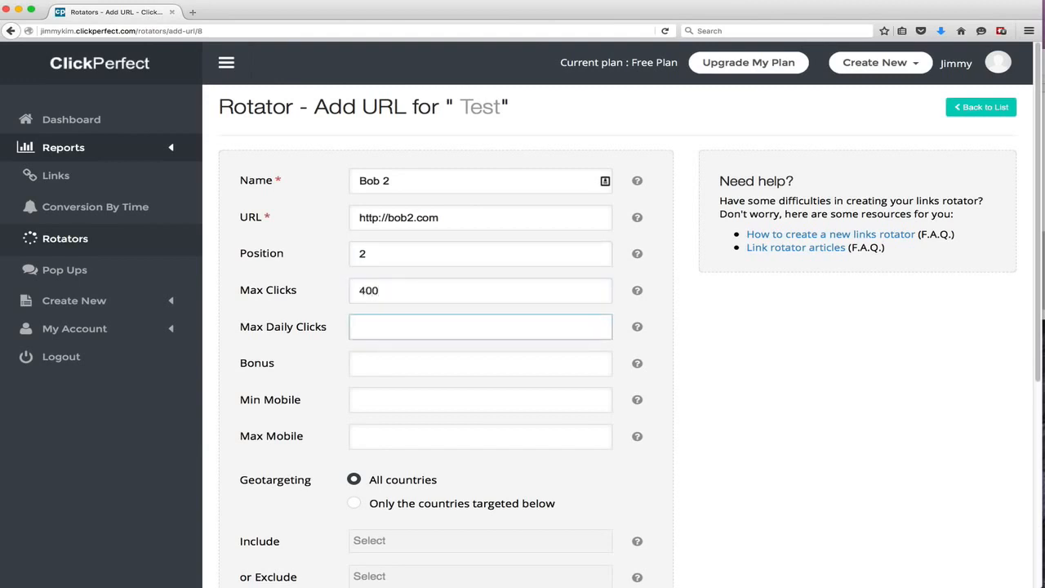
type("200")
key("Tab")
type("1")
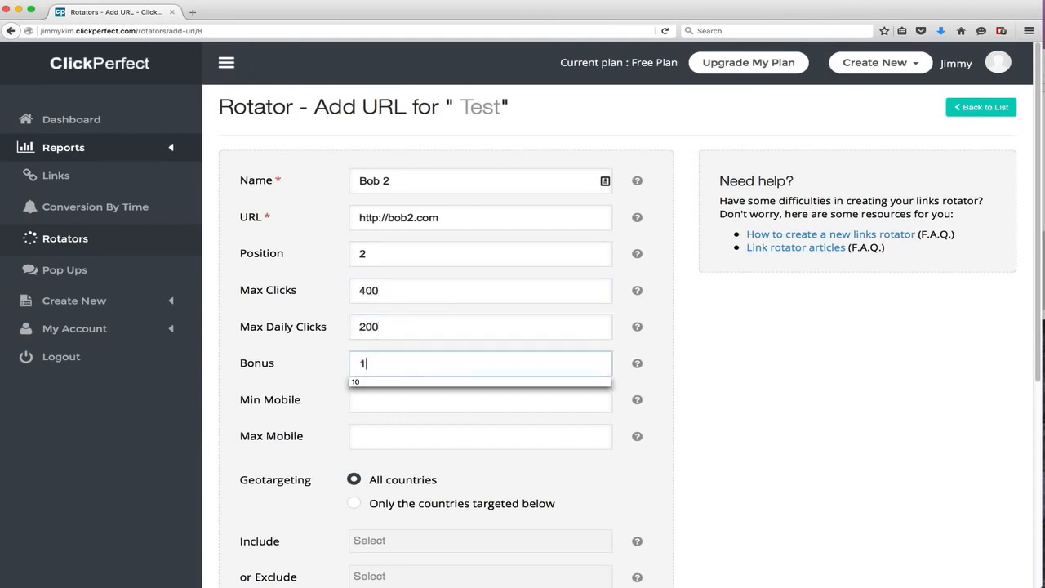
type("0")
key("Tab")
type("100")
key("Tab")
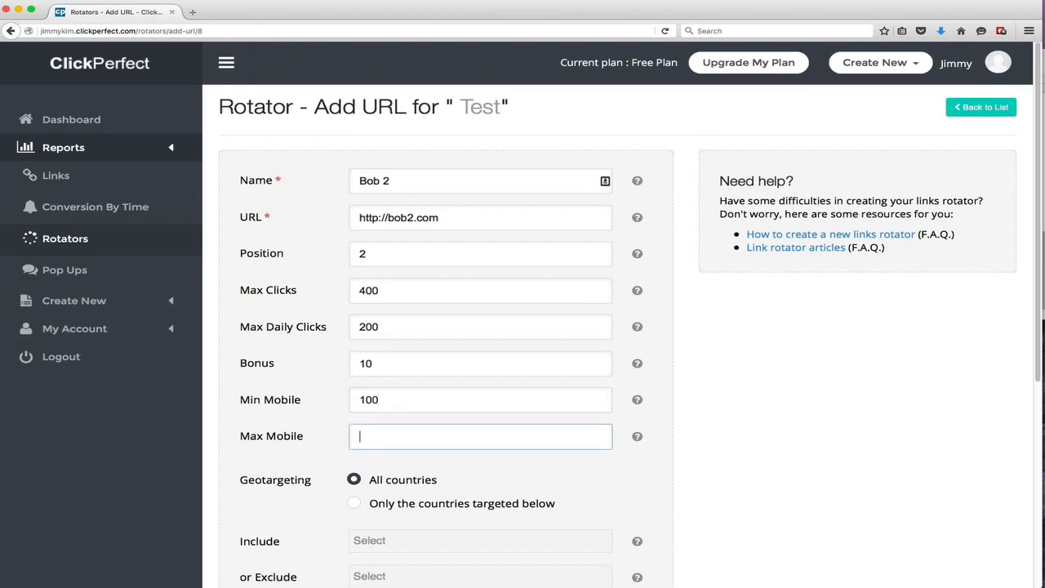
Add the Bob 2 URL to the Test rotator
scroll(390, 256, "down", 5)
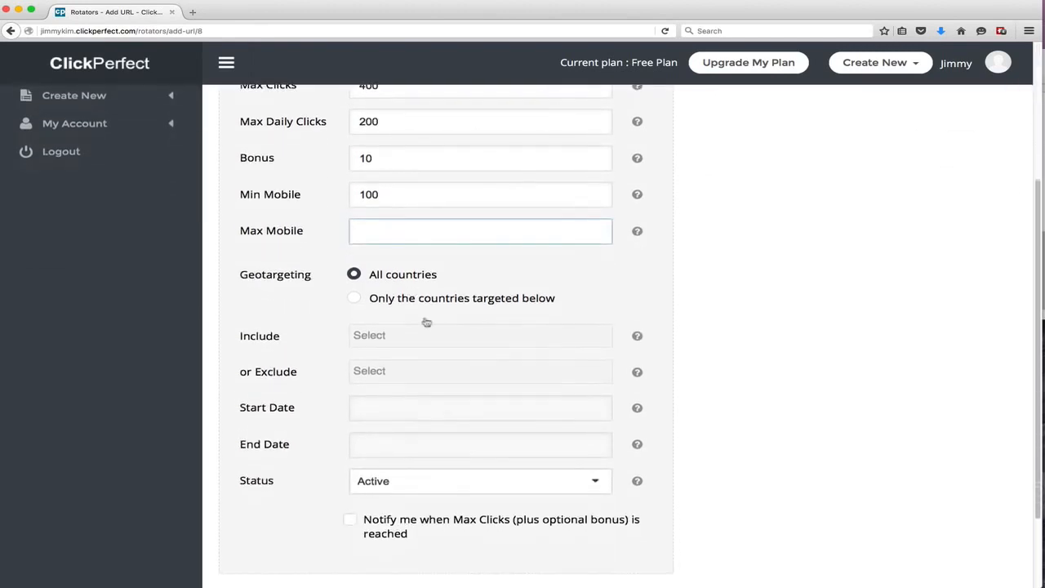
scroll(457, 422, "down", 2)
left_click(408, 504)
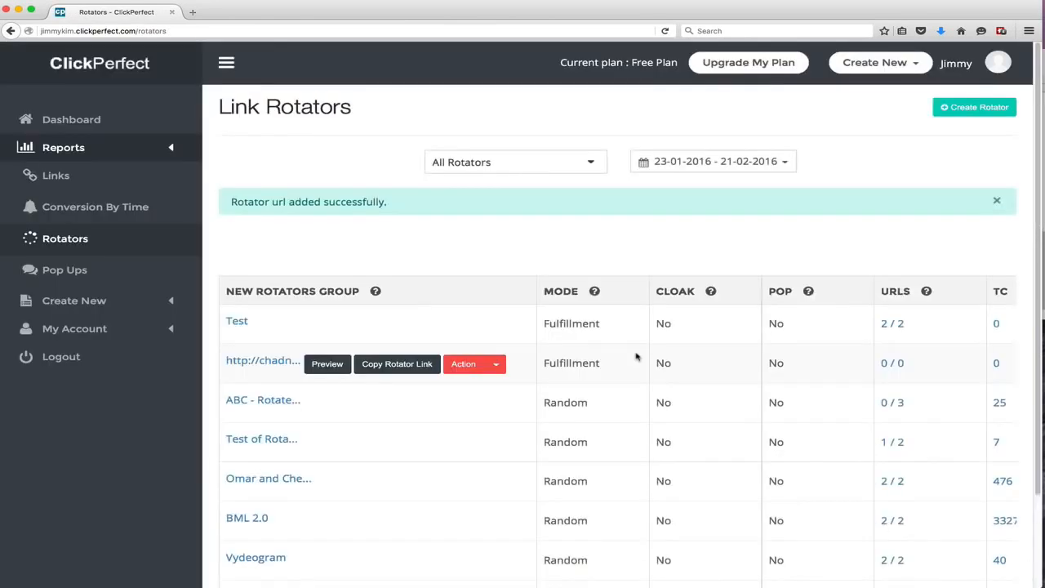
Expand and review the list of URLs in the Test rotator
left_click_drag(909, 327, 876, 324)
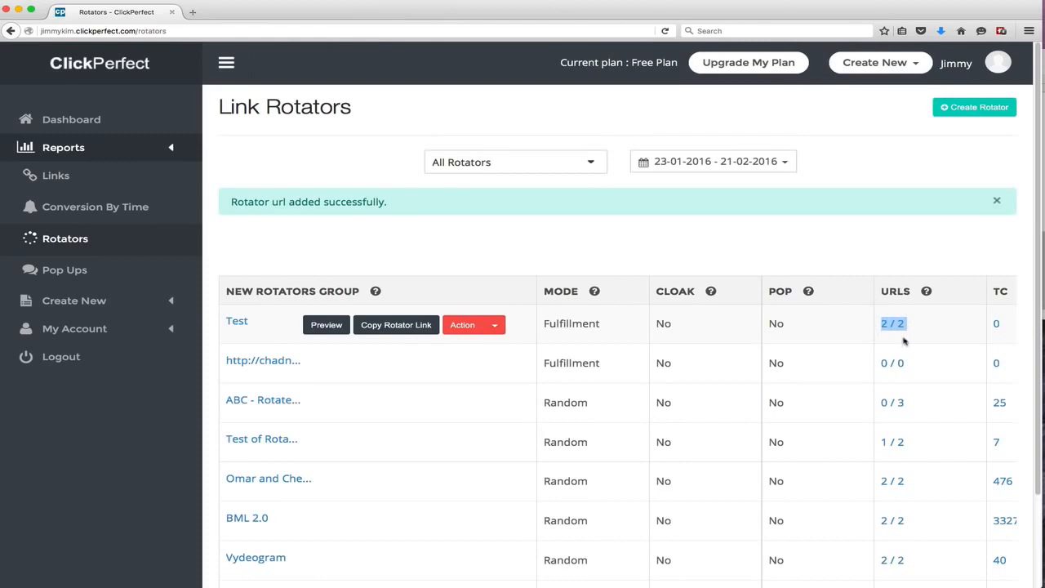
left_click_drag(956, 324, 851, 321)
left_click(922, 328)
left_click_drag(907, 329, 874, 329)
left_click(889, 326)
scroll(737, 351, "down", 3)
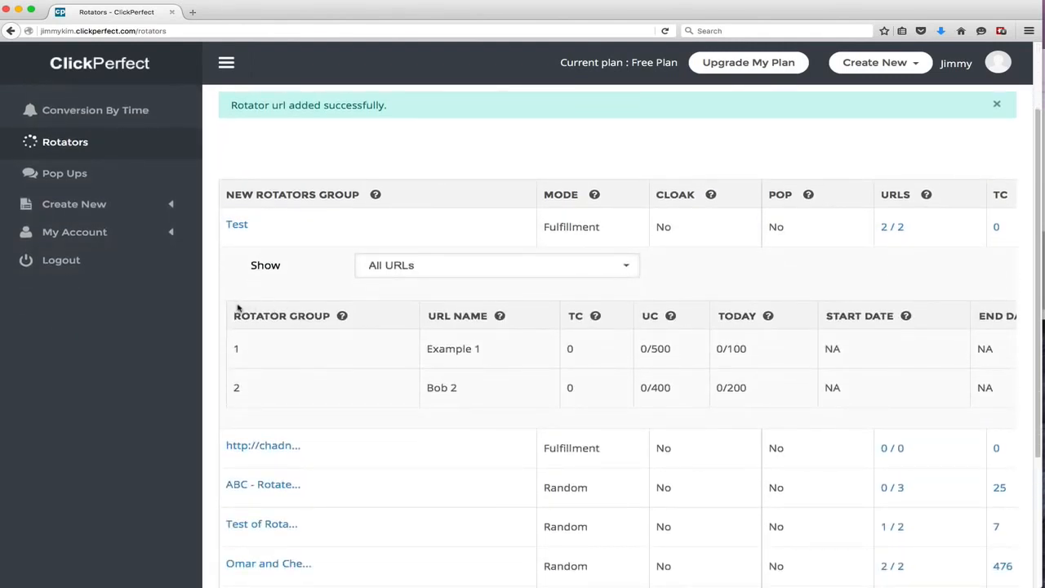
left_click_drag(236, 310, 945, 389)
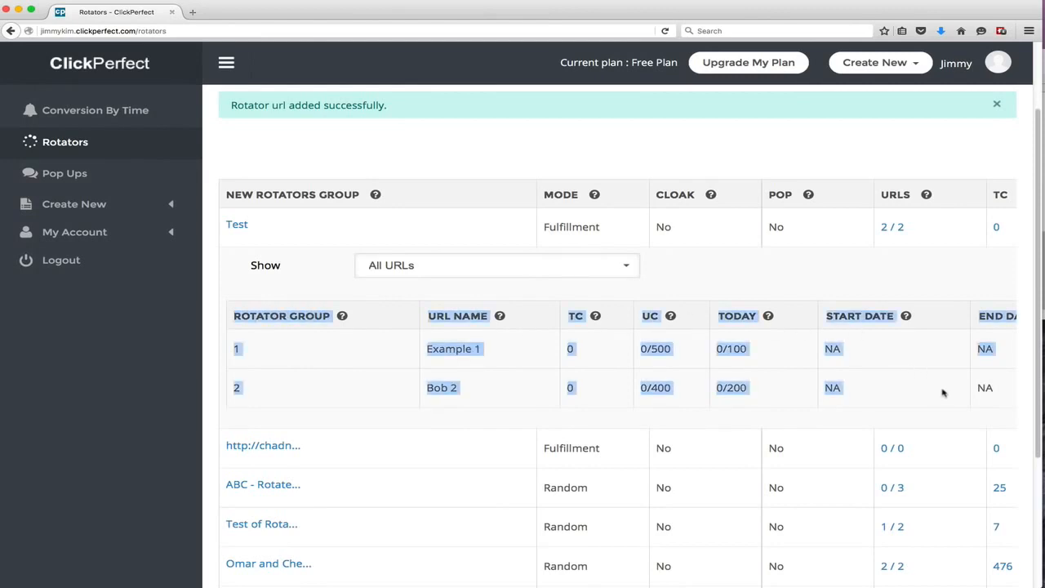
left_click(766, 390)
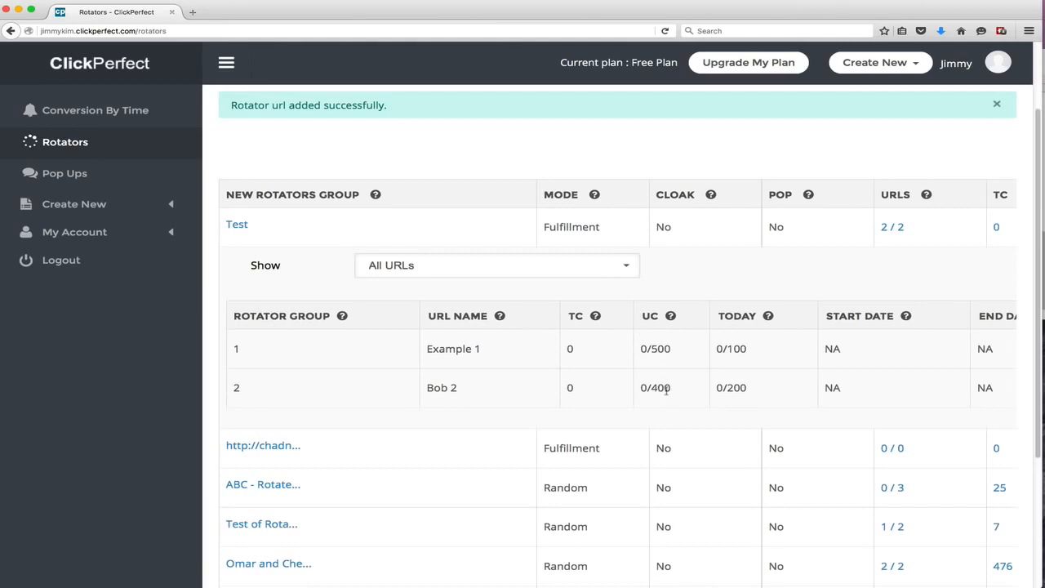
double_click(569, 347)
double_click(569, 387)
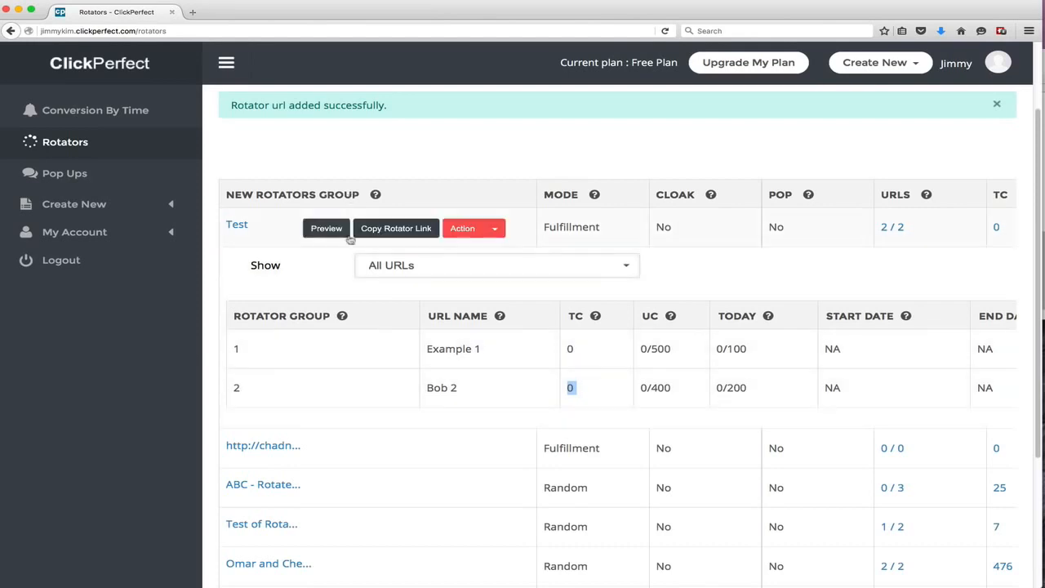
Copy the Test rotator link, open it in a new browser tab, and return to the rotator list
left_click(388, 228)
left_click(581, 261)
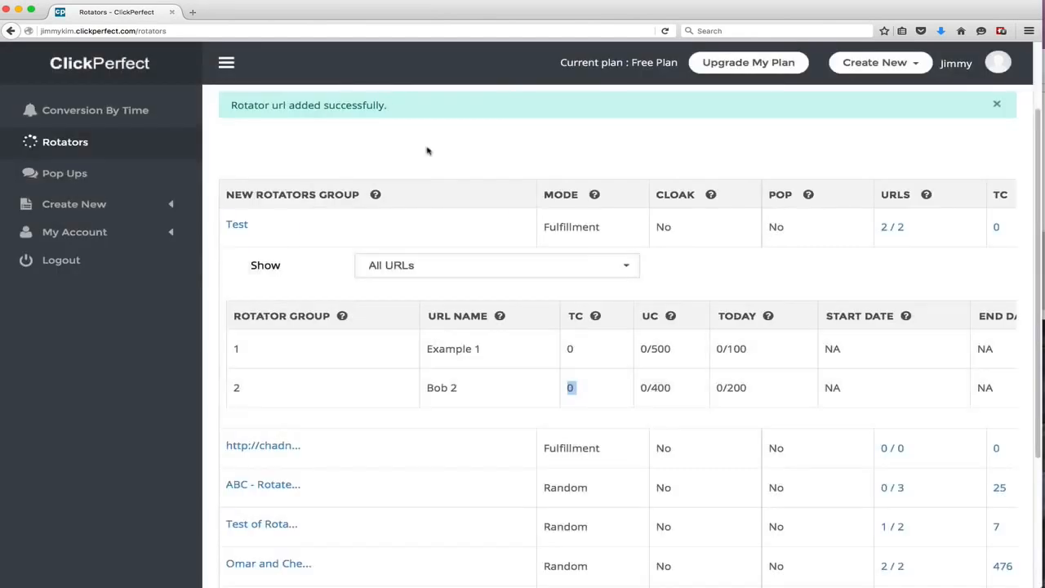
key("ctrl+t")
key("ctrl+v")
key("Return")
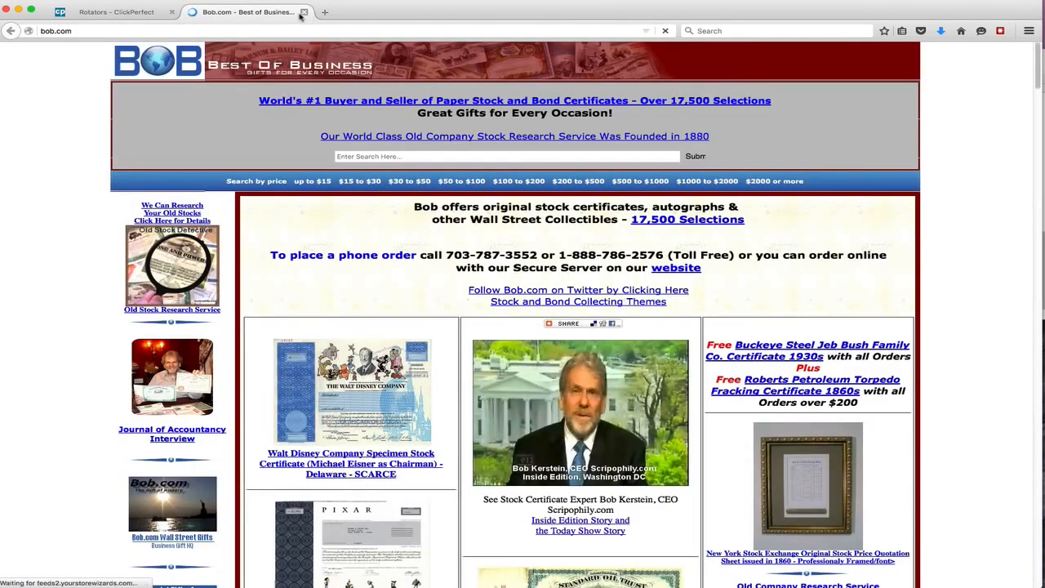
left_click(302, 13)
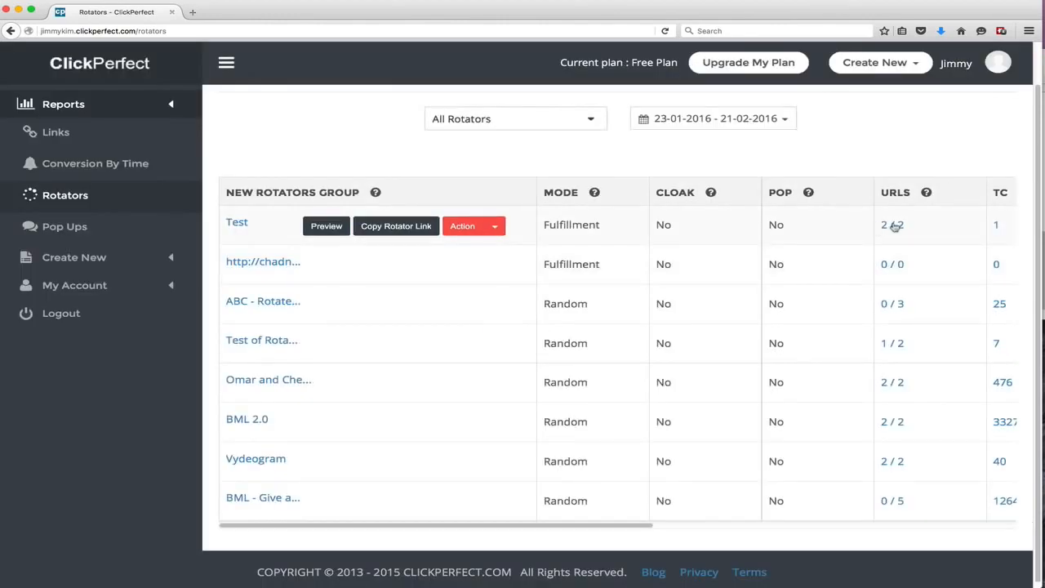
Expand the Test rotator's URLs again and examine their click counts
left_click(894, 225)
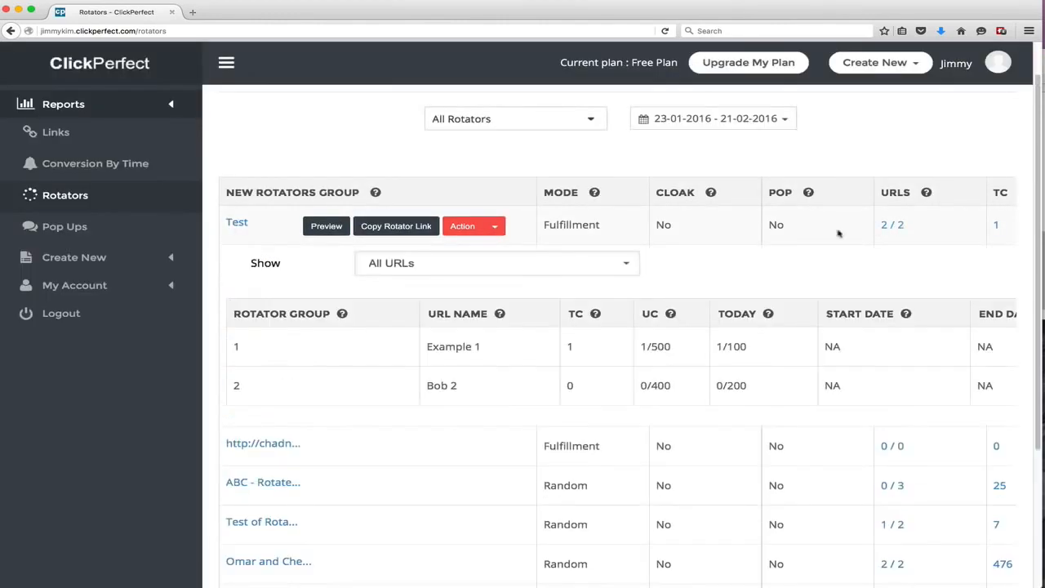
double_click(566, 346)
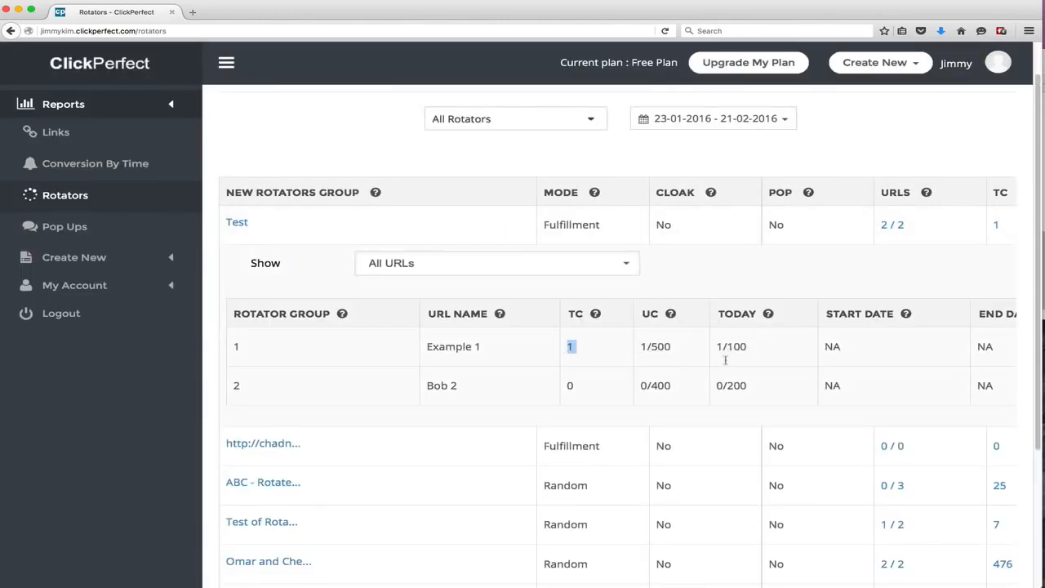
left_click(646, 347)
double_click(740, 346)
left_click_drag(876, 350, 1010, 337)
left_click(1010, 337)
Open the pop-up list and start a new pop-up named Demo 2
left_click(64, 226)
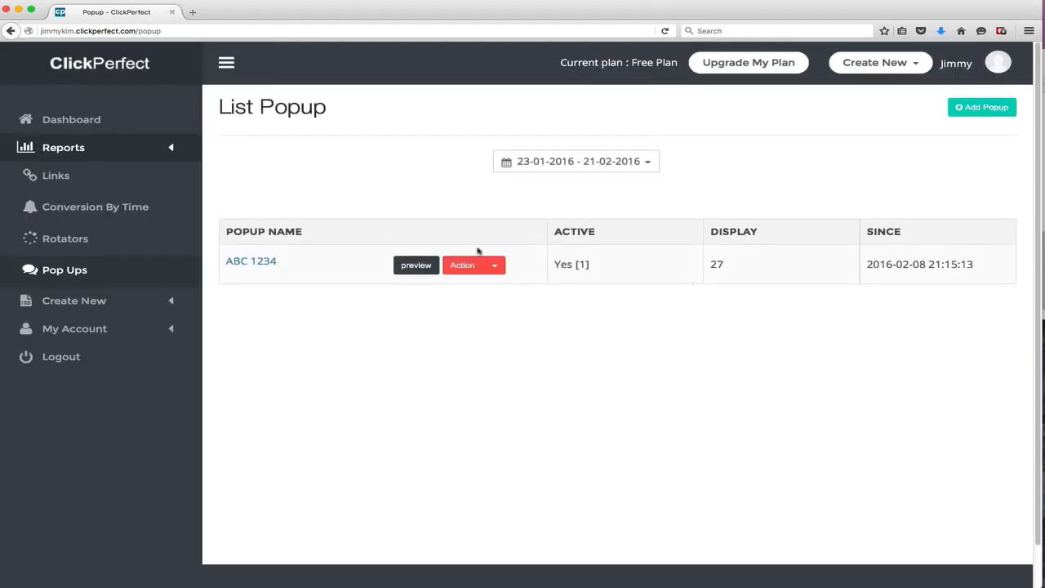
left_click(965, 109)
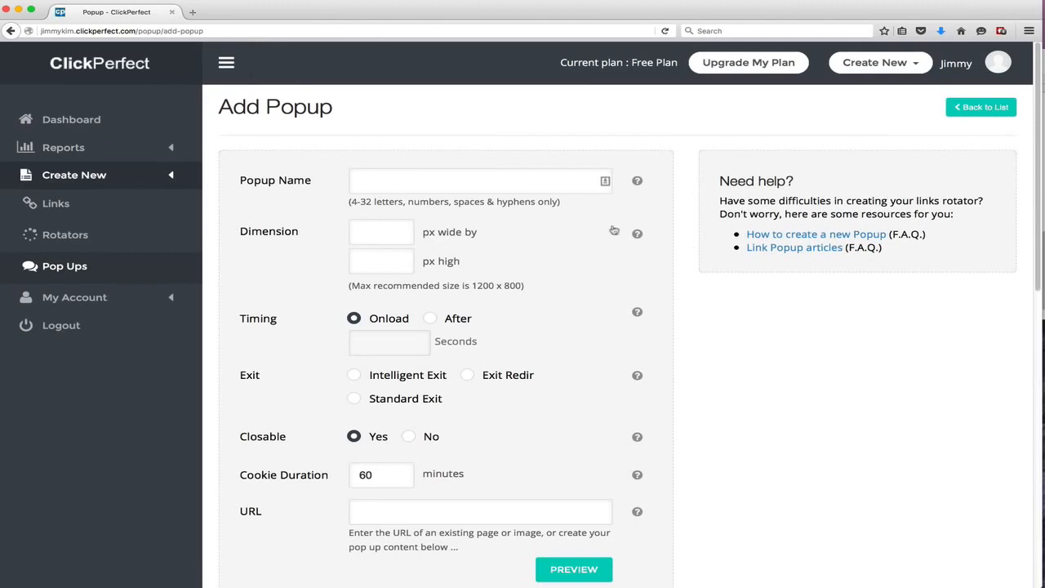
left_click(480, 183)
type("De")
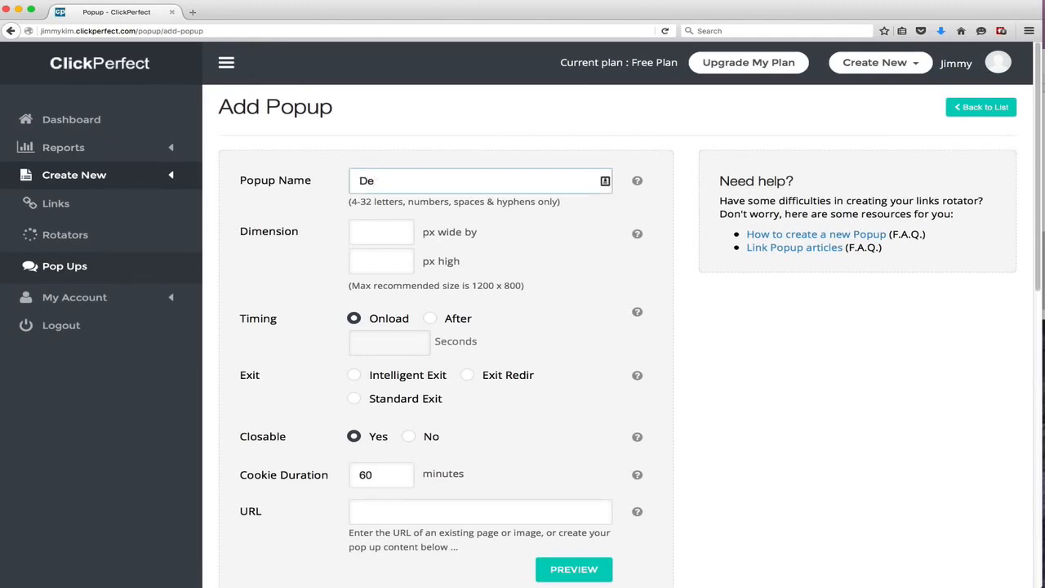
type("mo mo 2")
key("Tab")
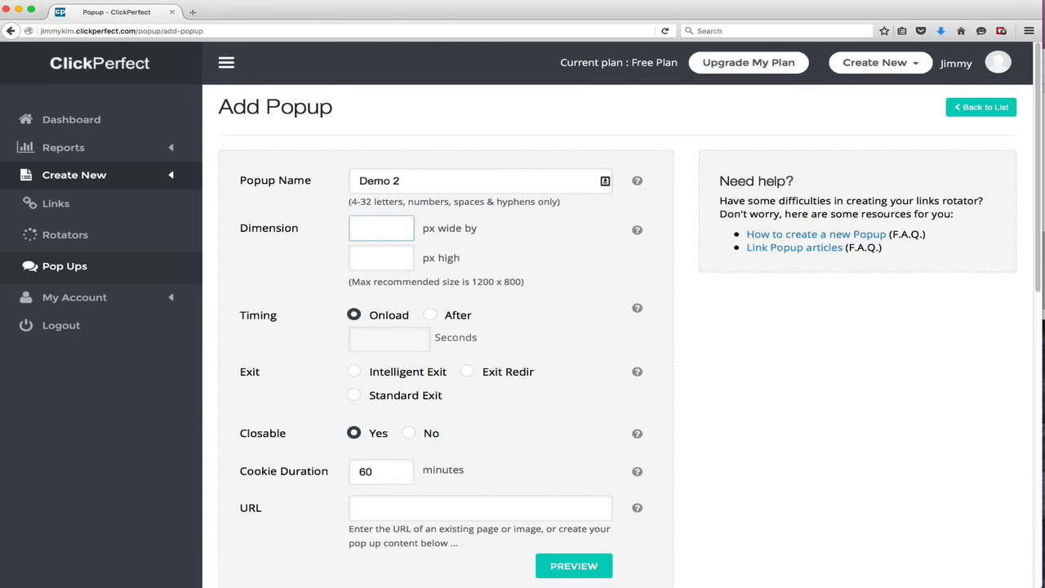
Set the pop-up dimensions to 800 px wide by 600 px high
type("800")
key("Tab")
type("600")
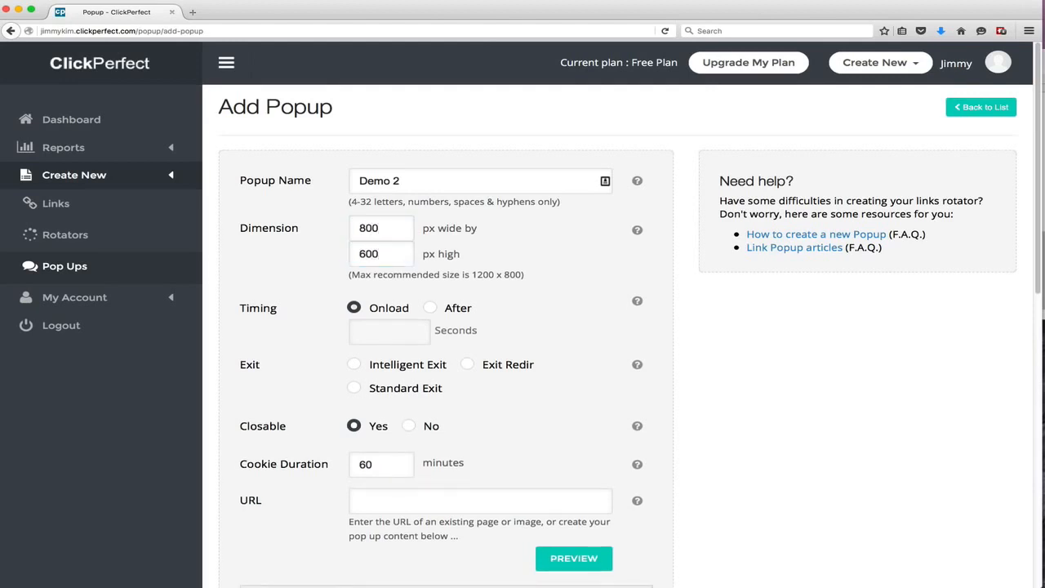
Set the pop-up timing to appear After 3 seconds
scroll(458, 270, "down", 2)
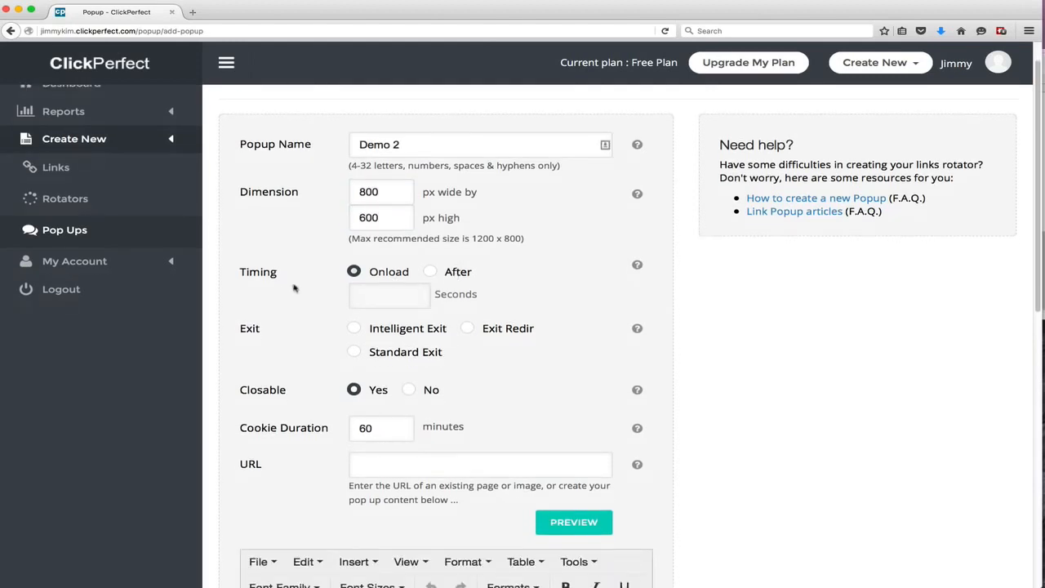
left_click(427, 272)
left_click(390, 296)
type("3")
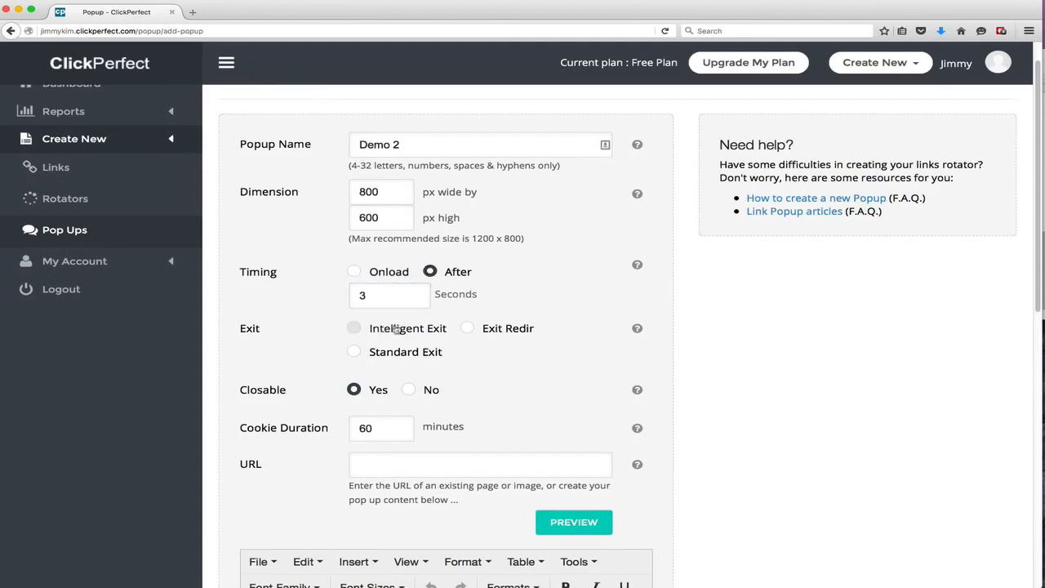
Try the Intelligent Exit and Standard Exit options for the pop-up
left_click(356, 332)
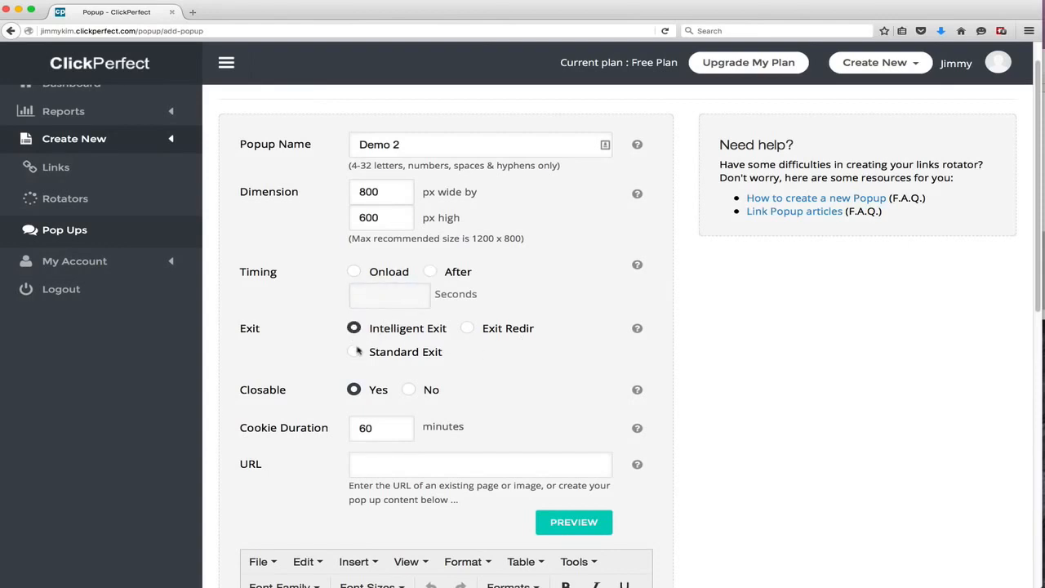
left_click(354, 351)
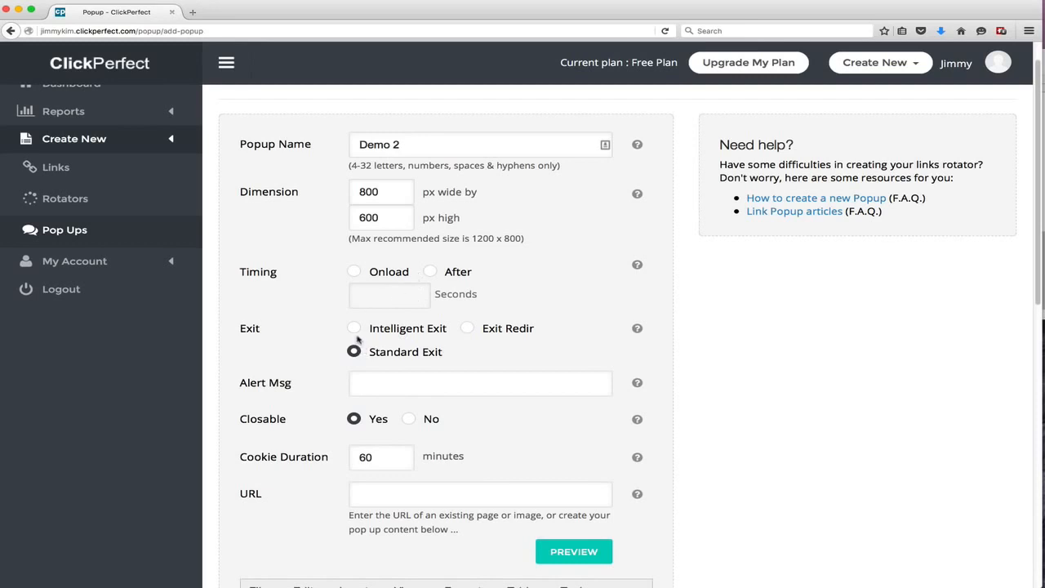
left_click(356, 329)
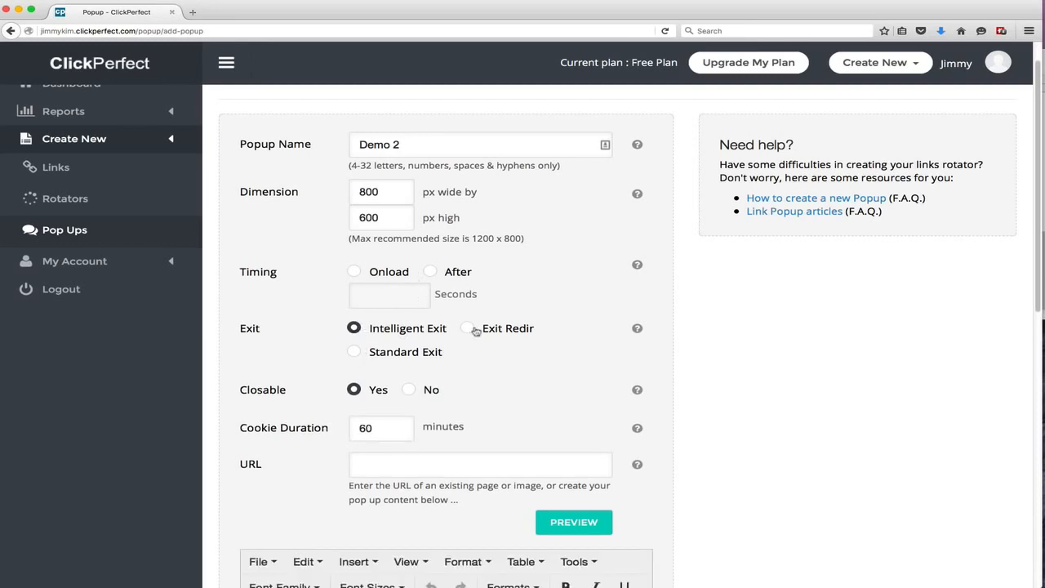
Reselect the After timing with a 3 second delay
left_click(430, 271)
left_click(392, 298)
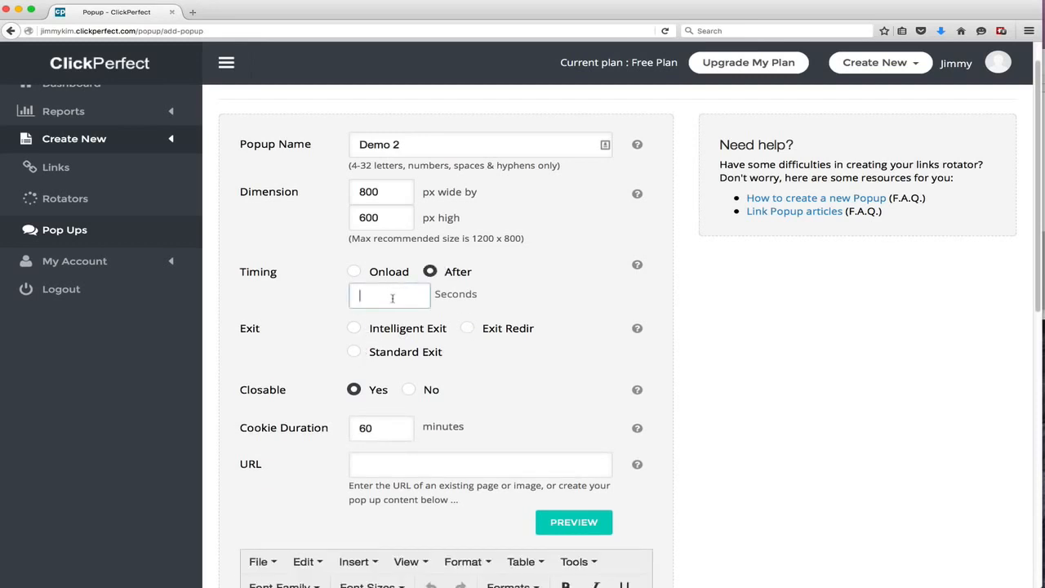
key("Tab")
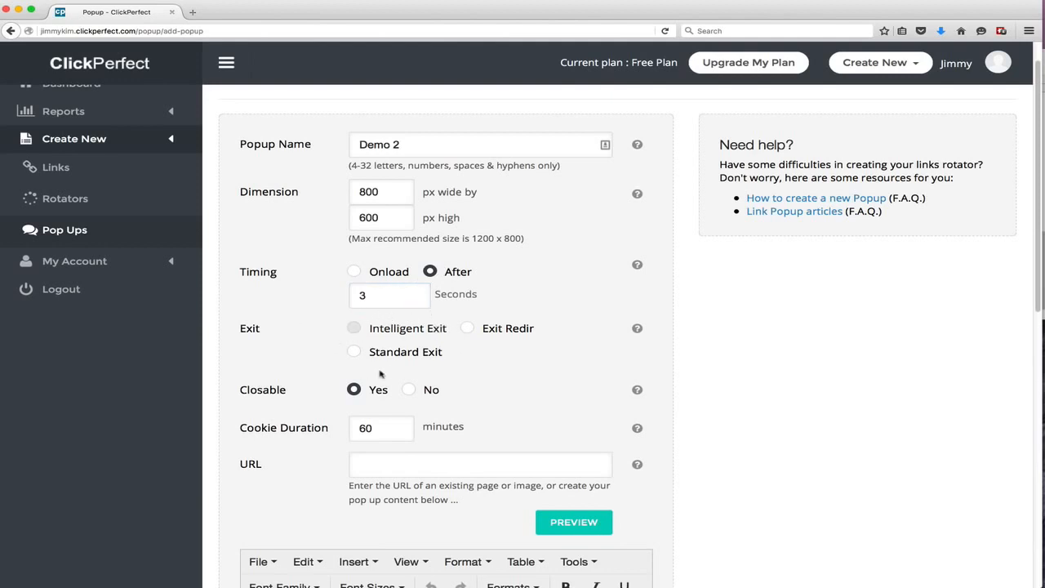
Make the pop-up not closable and set the cookie duration to 1 minute
scroll(392, 372, "down", 1)
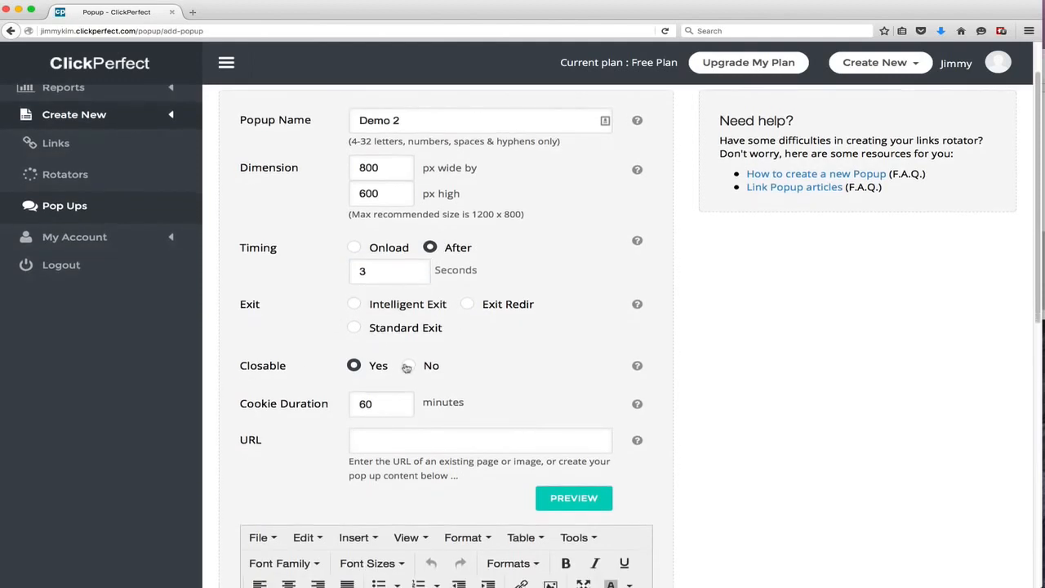
left_click(408, 359)
scroll(413, 379, "down", 1)
type("1")
left_click(410, 402)
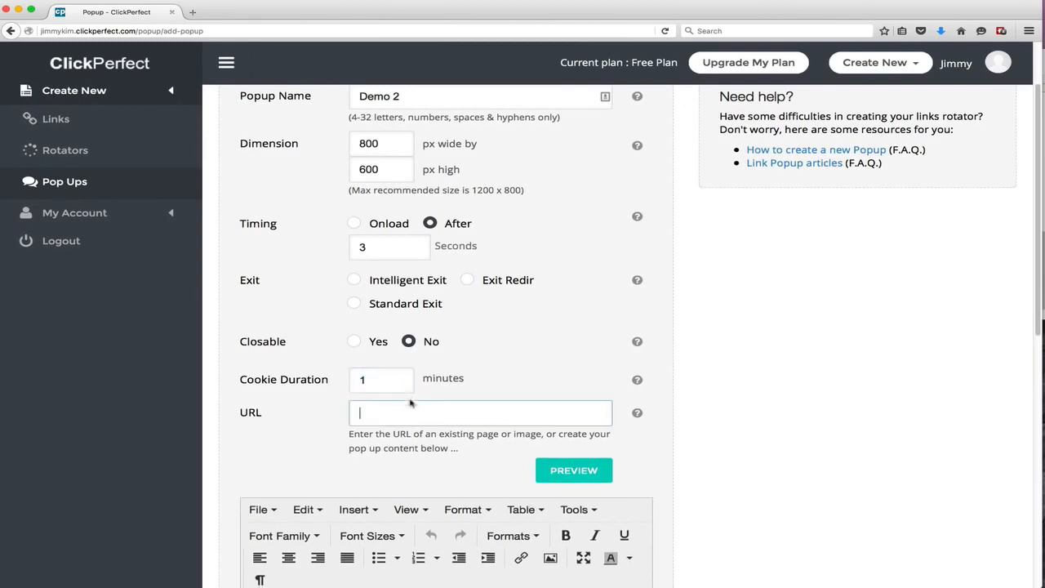
type("http:")
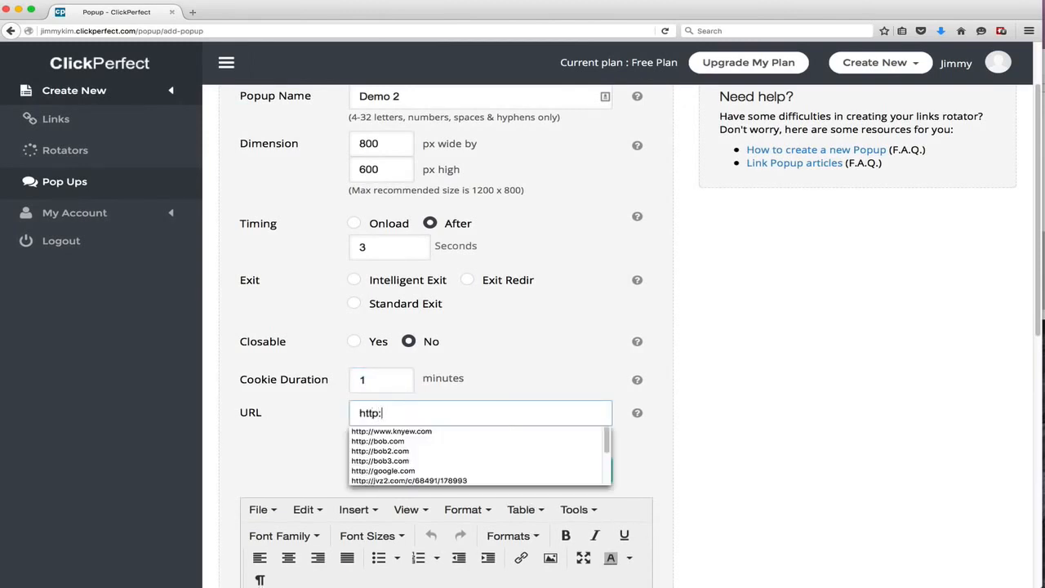
type("//google.c")
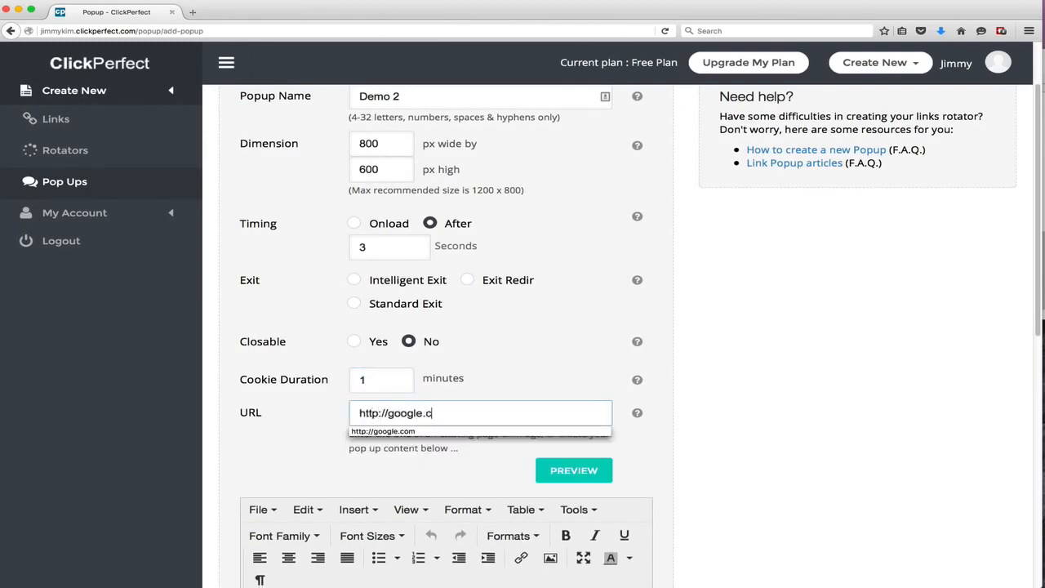
type("om")
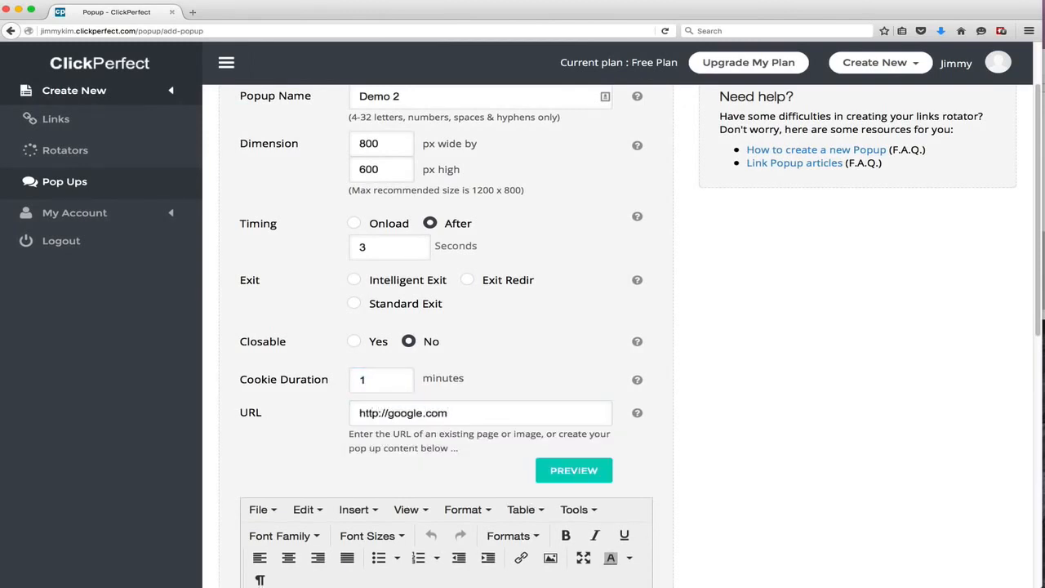
Write HELLO THIS IS A DEMO!! as the pop-up content and set its font size to 31pt
double_click(441, 412)
scroll(595, 372, "down", 5)
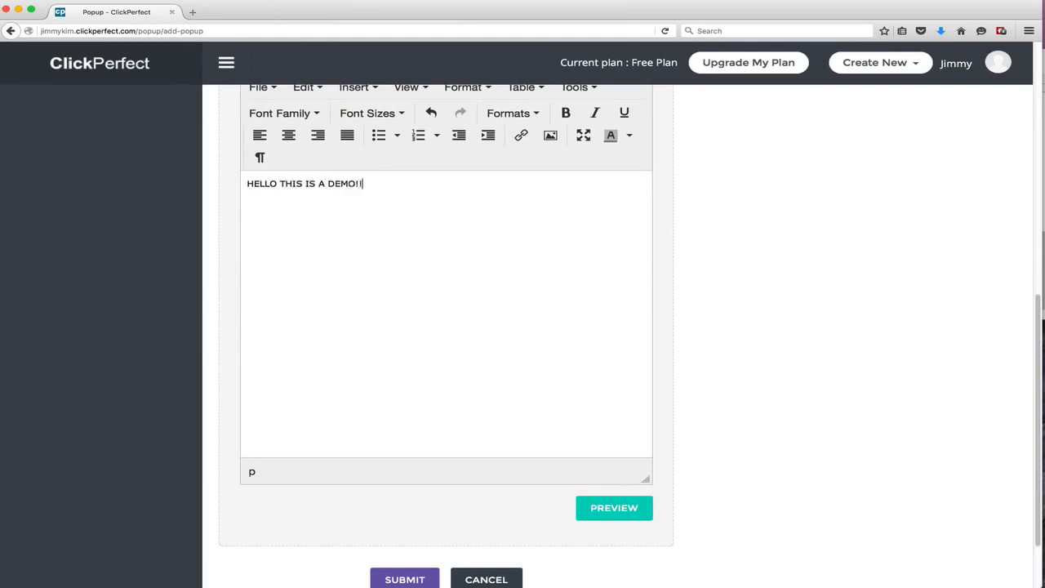
key("super+a")
scroll(483, 313, "up", 2)
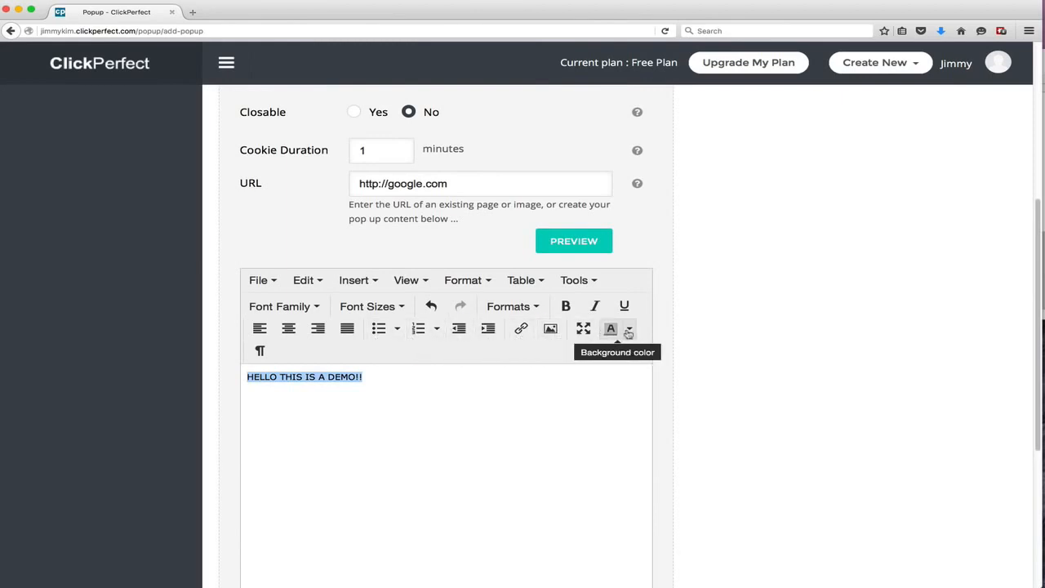
left_click(365, 307)
scroll(384, 392, "down", 5)
left_click(366, 464)
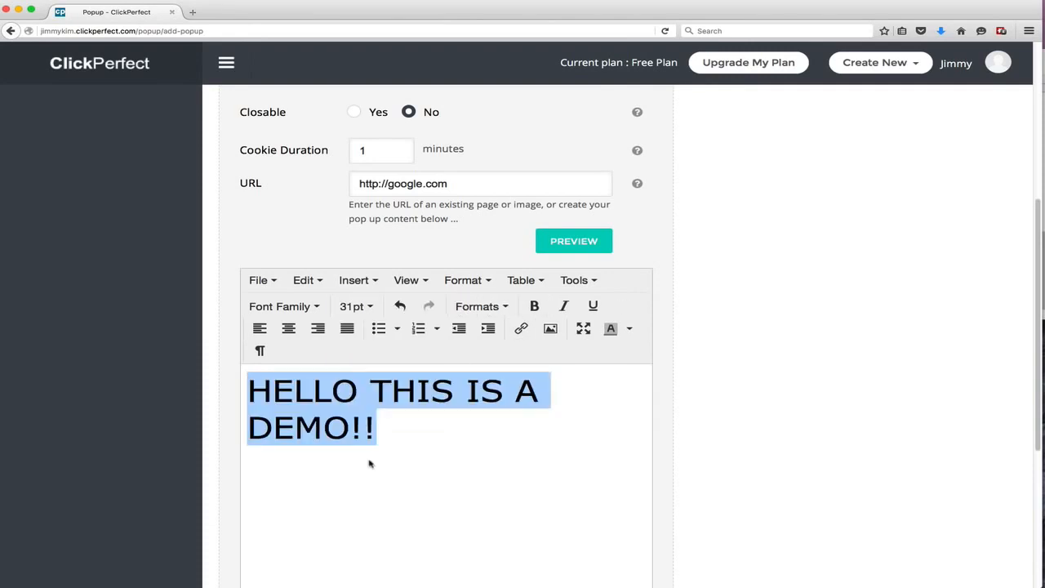
left_click(390, 467)
Attempt to submit the pop-up, then clear the URL field so only the written content is used
scroll(470, 453, "down", 5)
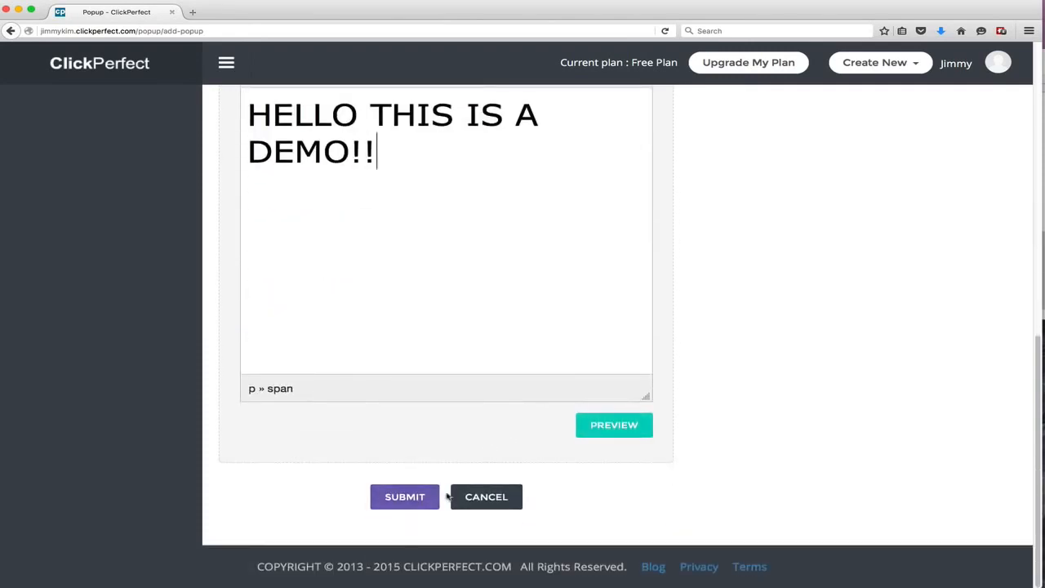
left_click(412, 501)
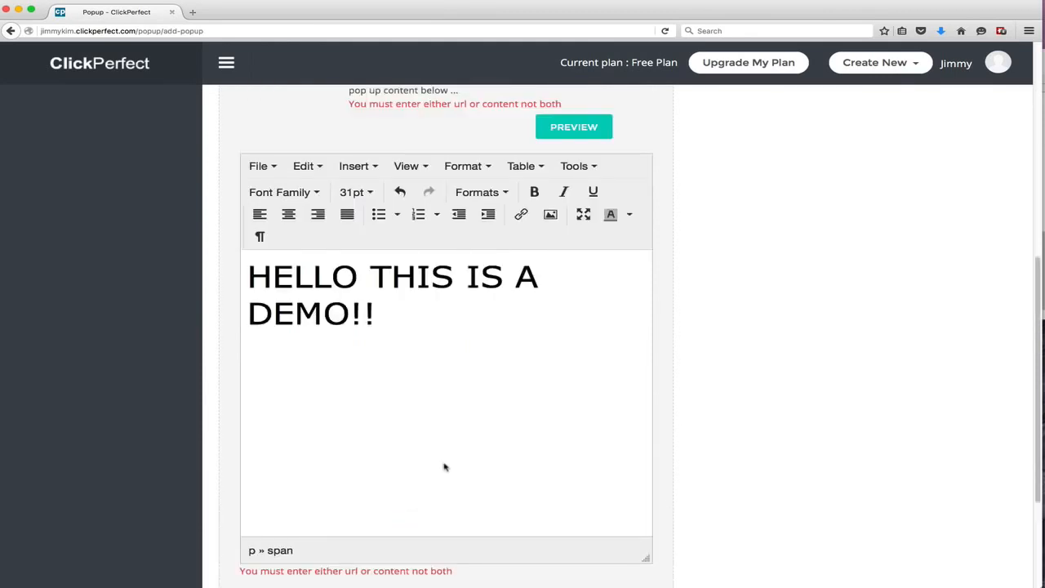
scroll(445, 467, "up", 3)
left_click(488, 309)
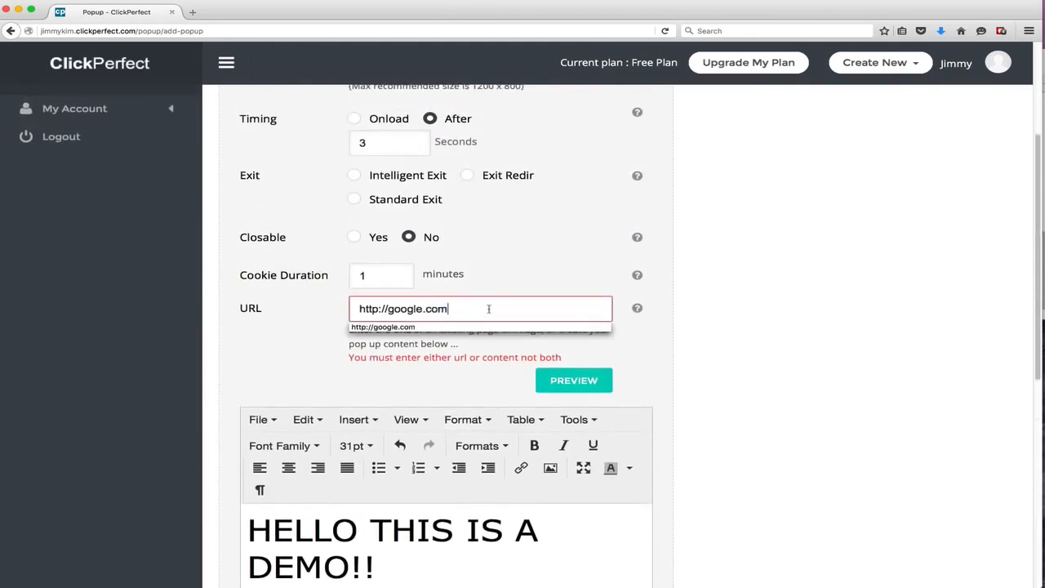
left_click_drag(455, 302, 329, 291)
key("BackSpace")
scroll(645, 421, "down", 5)
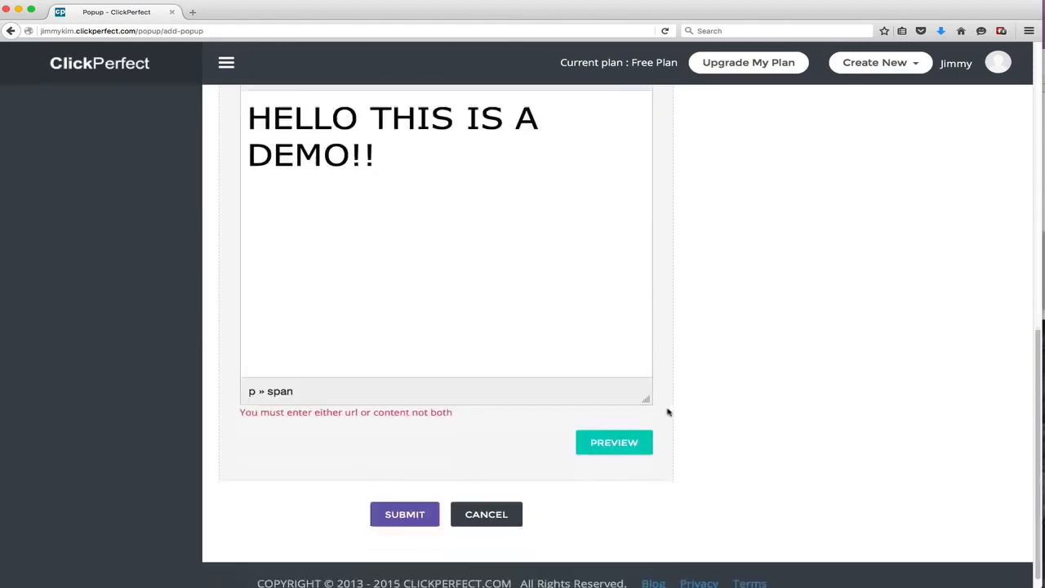
Preview the pop-up, accept the not-closable notice, and close the preview
left_click(634, 428)
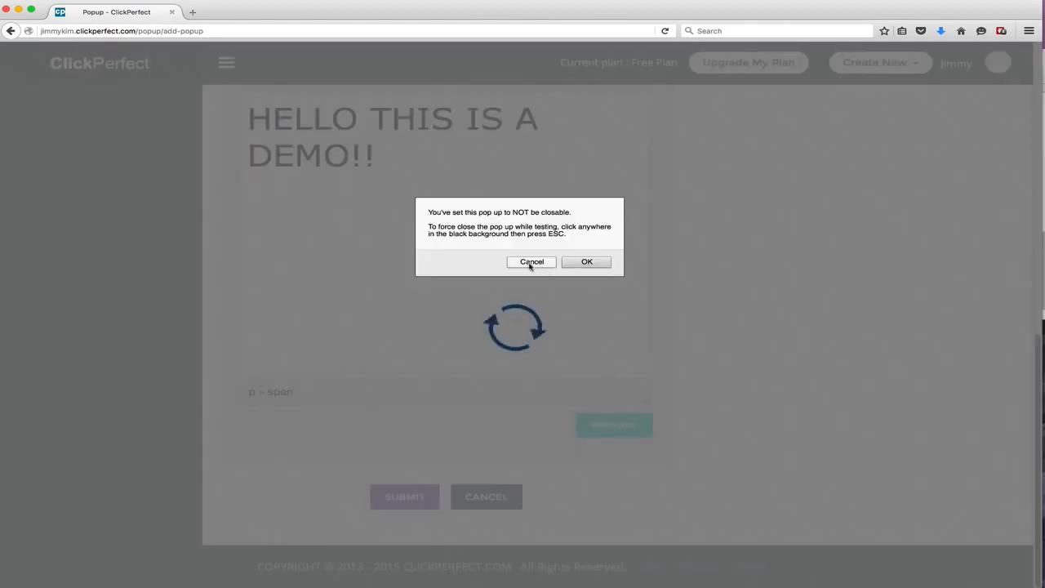
left_click(568, 262)
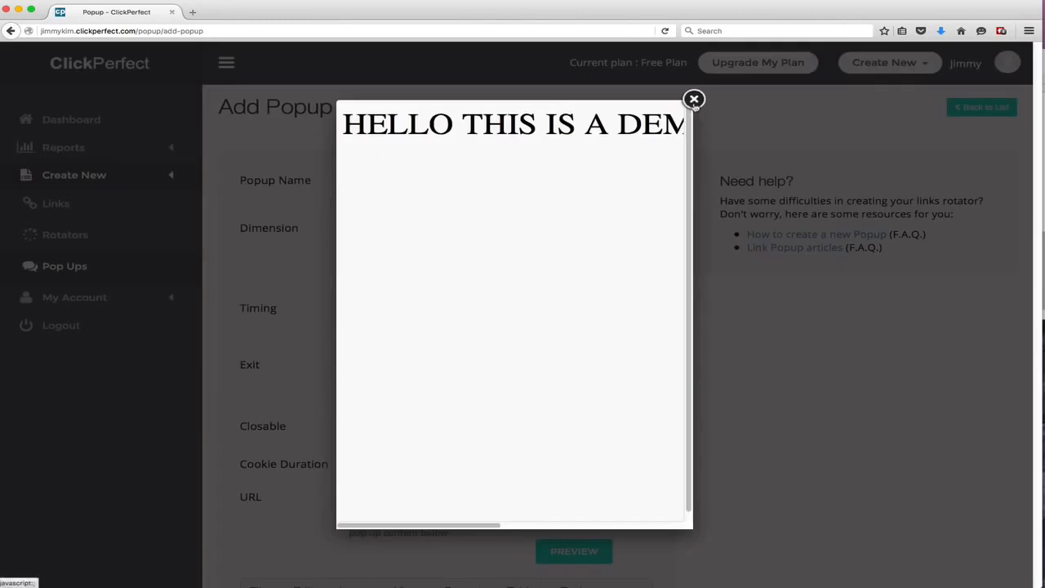
left_click(694, 98)
Review the pop-up form and submit the Demo 2 pop-up
scroll(566, 368, "down", 2)
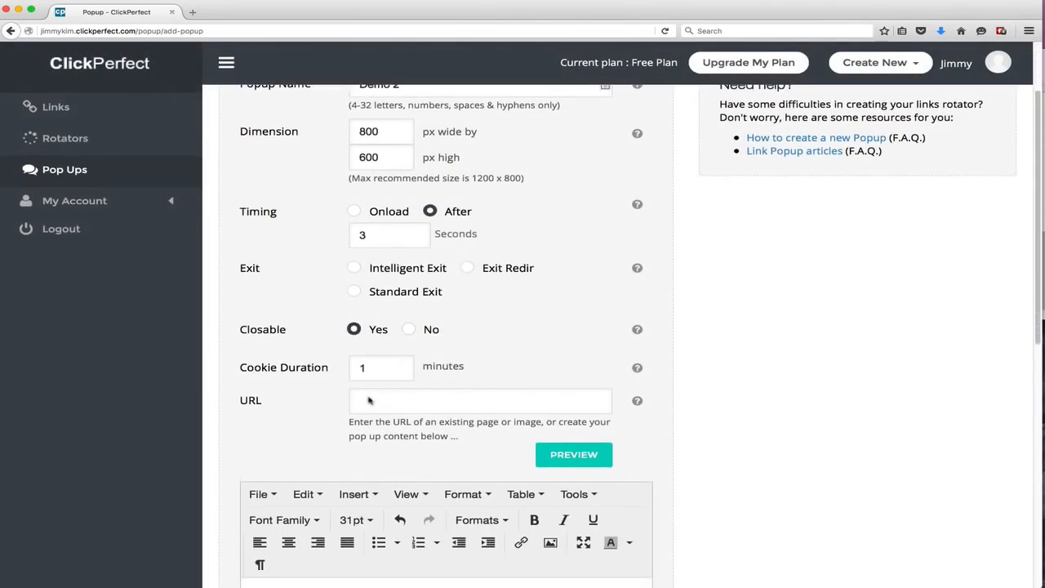
scroll(368, 400, "down", 3)
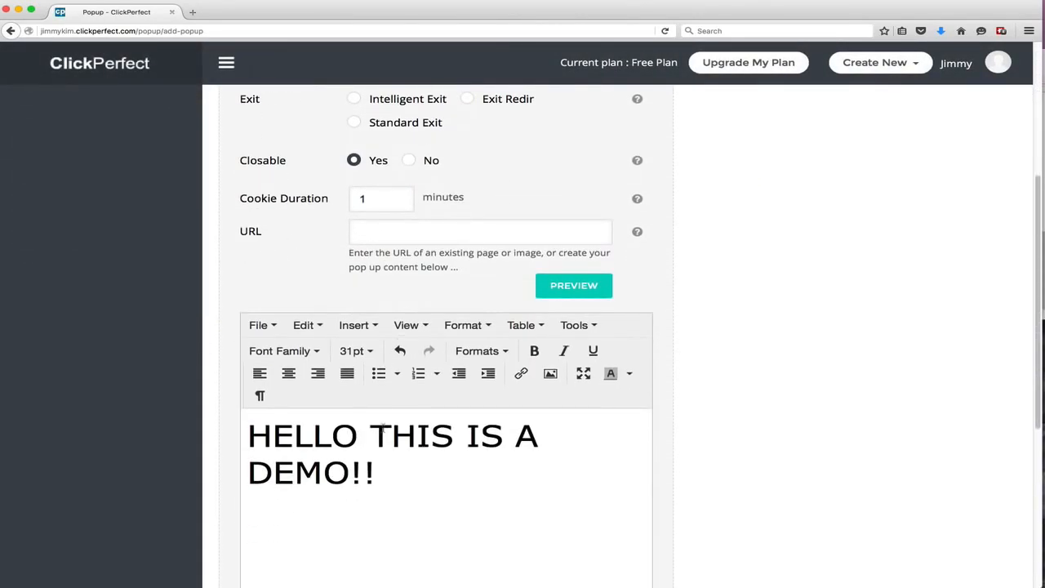
scroll(350, 324, "down", 4)
scroll(322, 305, "up", 5)
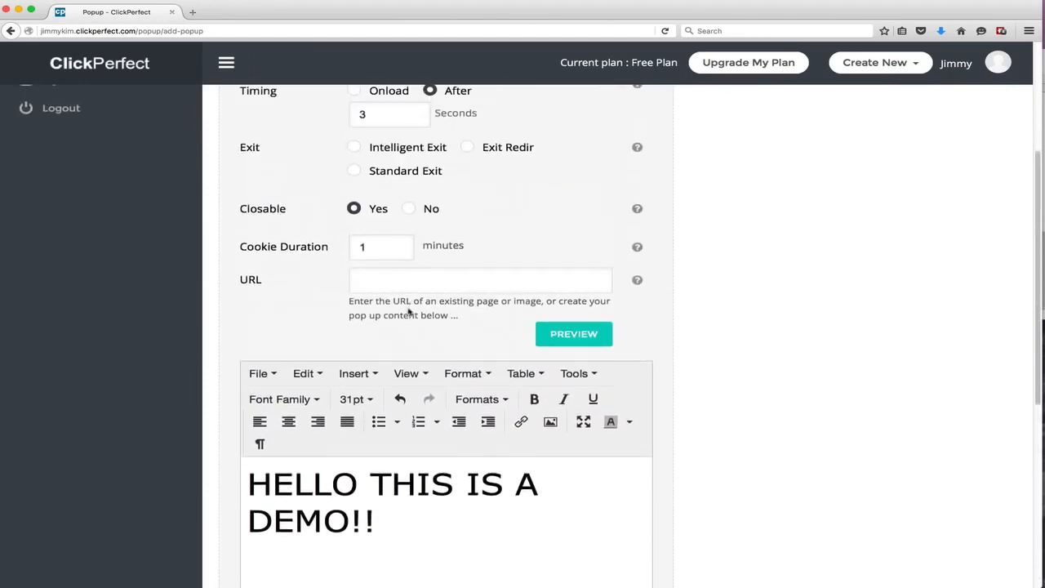
left_click(395, 286)
scroll(438, 340, "down", 3)
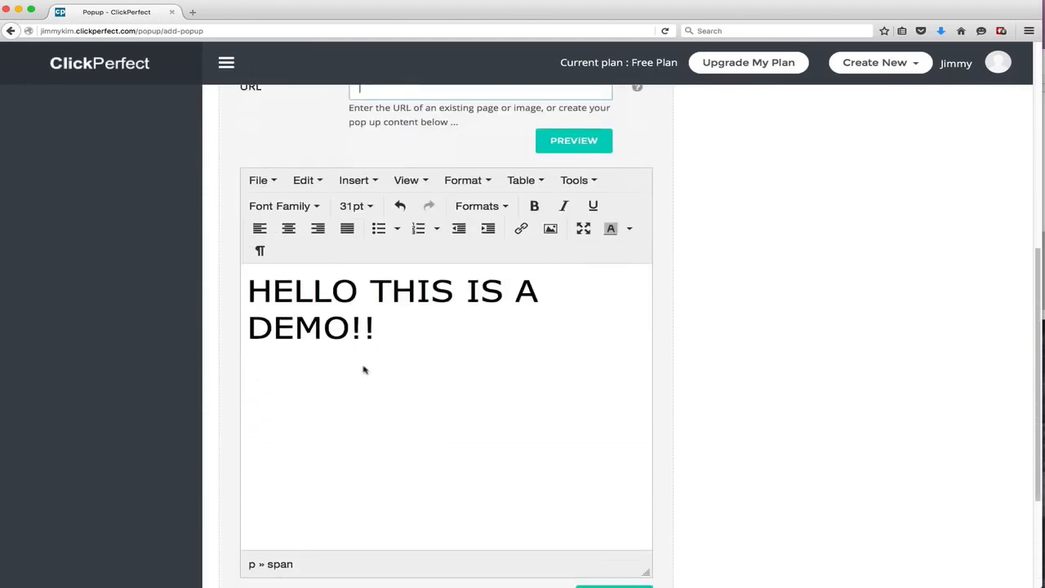
left_click_drag(481, 392, 228, 274)
left_click(489, 338)
scroll(492, 339, "down", 4)
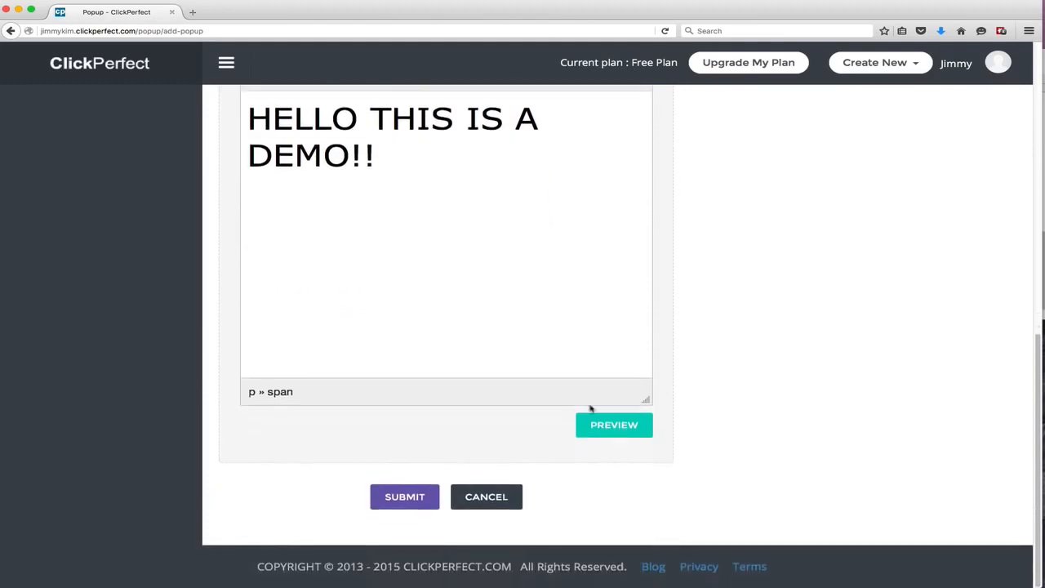
left_click(405, 496)
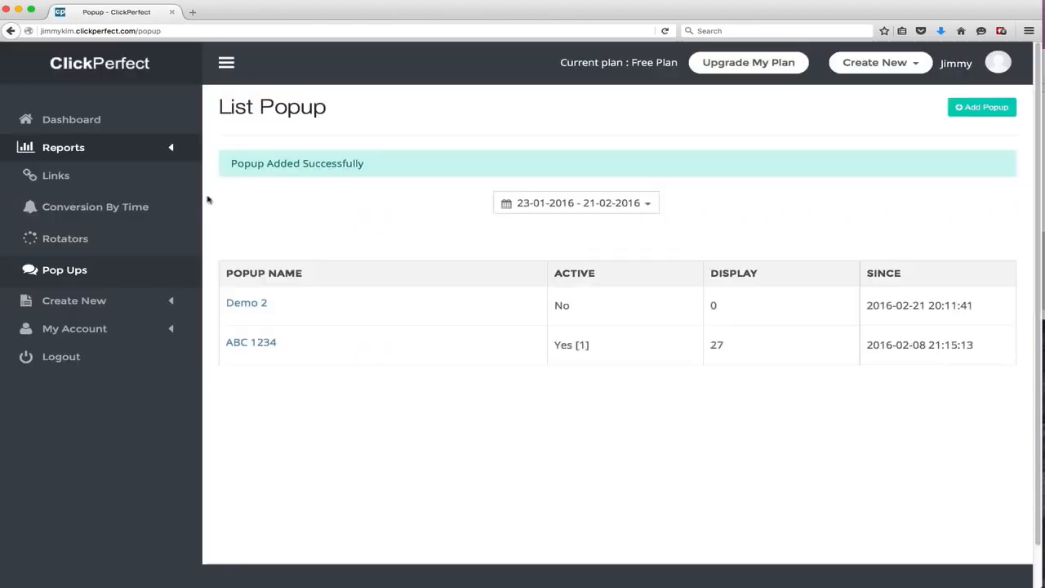
Go to the tracking links and open the Test 1234 link for editing
left_click(86, 180)
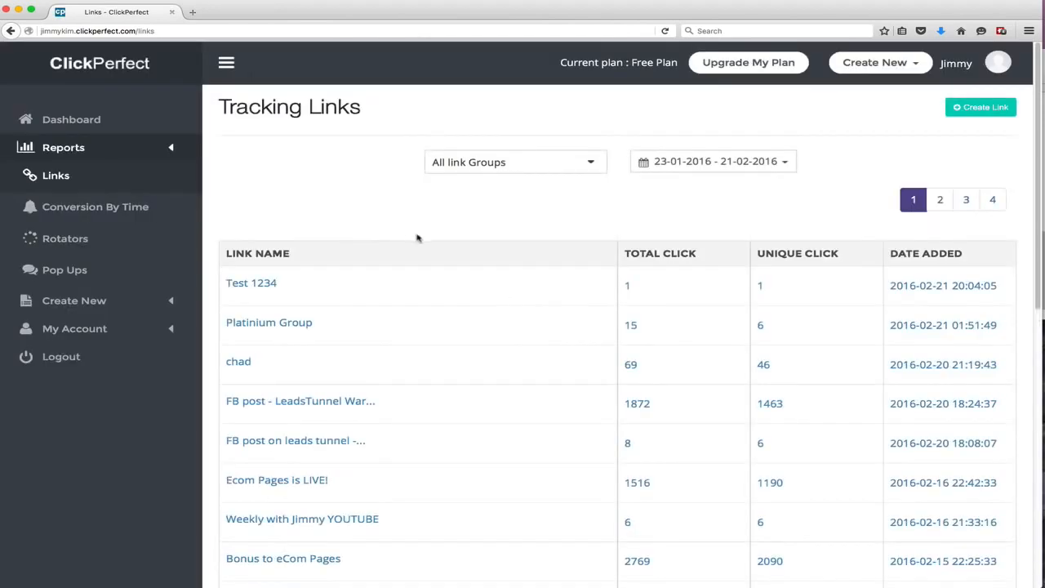
mouse_move(470, 284)
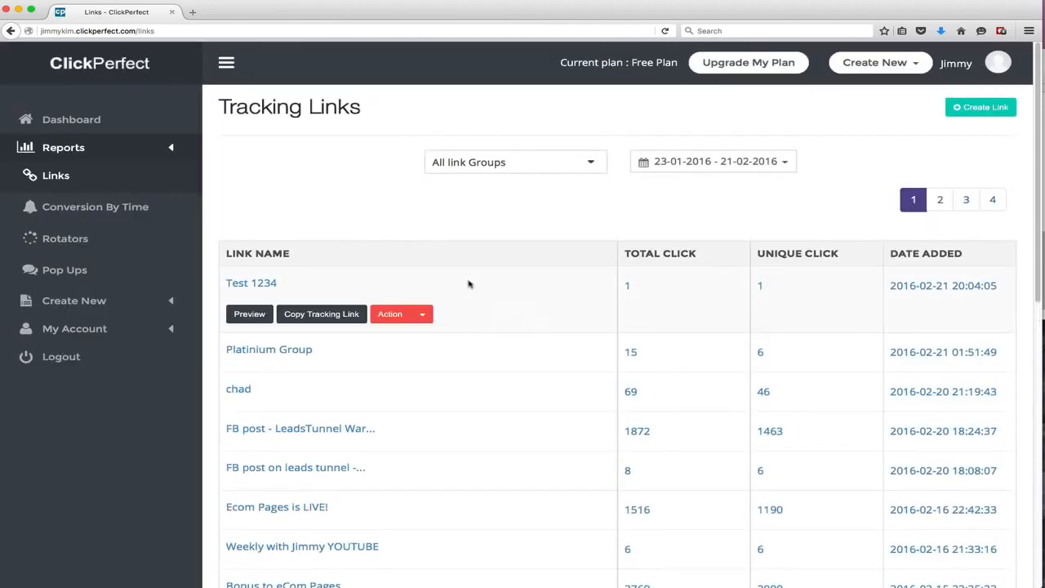
left_click(423, 315)
left_click(258, 364)
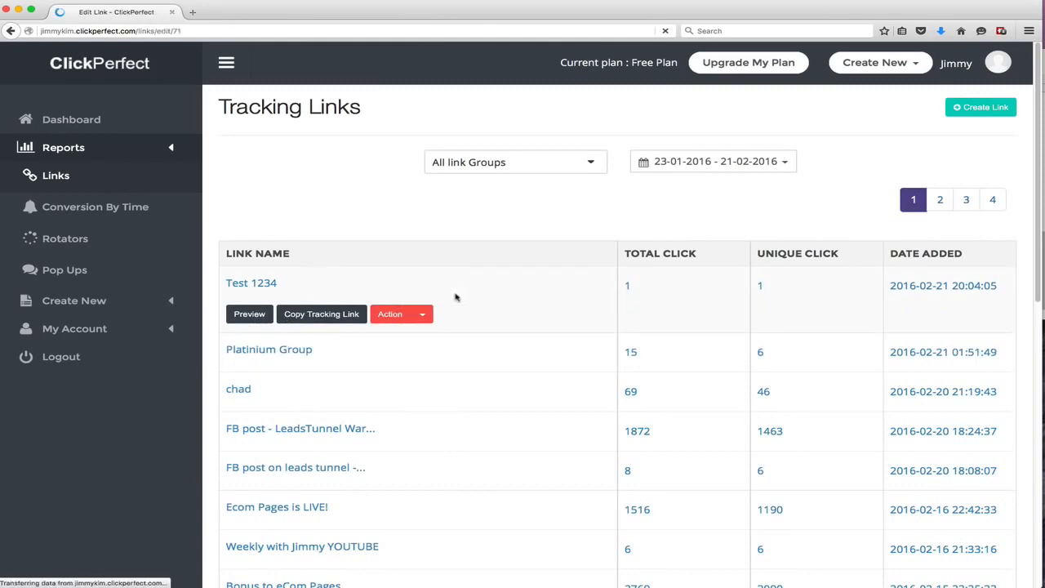
Add the Pop Up option to the Test 1234 tracking link's settings
scroll(462, 314, "down", 2)
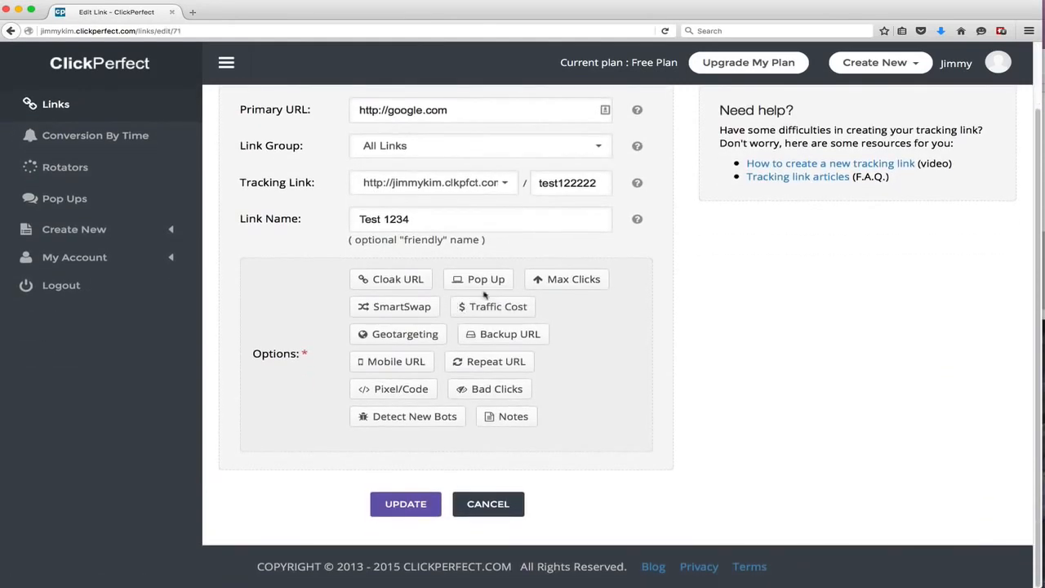
left_click(495, 279)
scroll(490, 302, "down", 5)
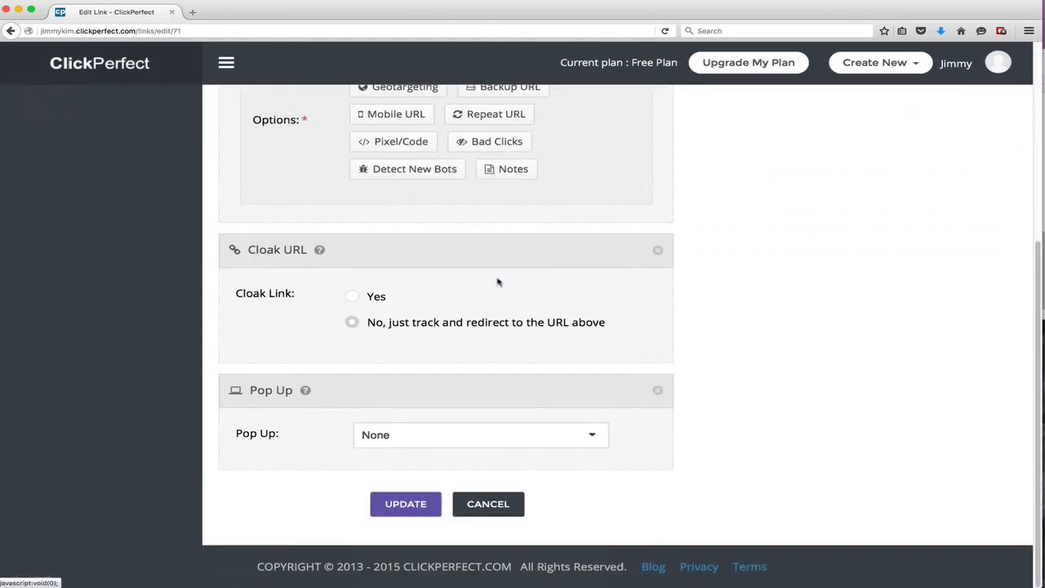
Enable URL cloaking for the link with the page title "Hey it's Jimmy"
left_click(360, 302)
left_click(369, 369)
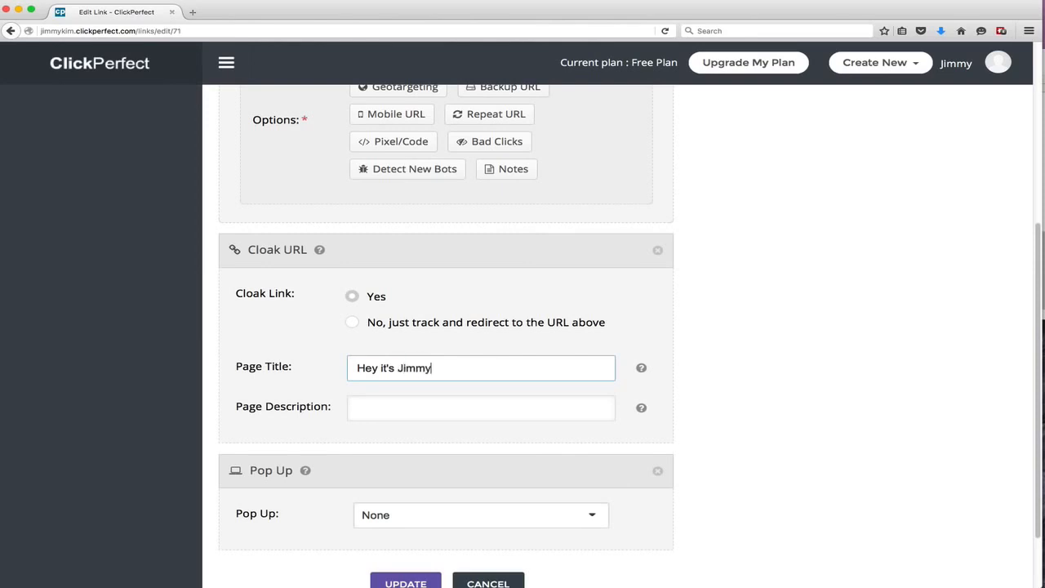
key("Tab")
Assign the Demo 2 pop-up to the link and update the link
left_click(400, 521)
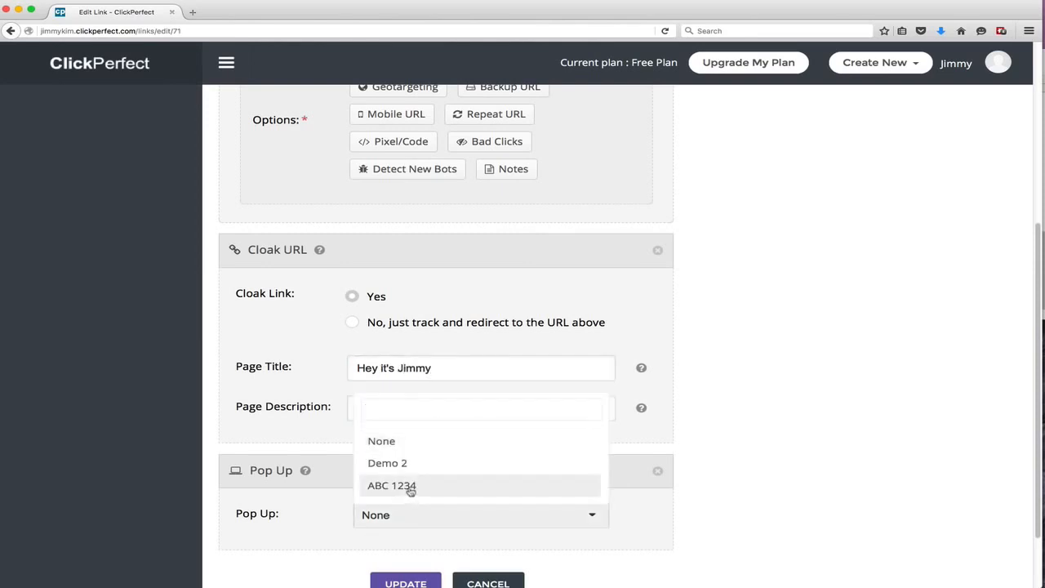
left_click(411, 487)
left_click(408, 516)
left_click(409, 516)
left_click(409, 516)
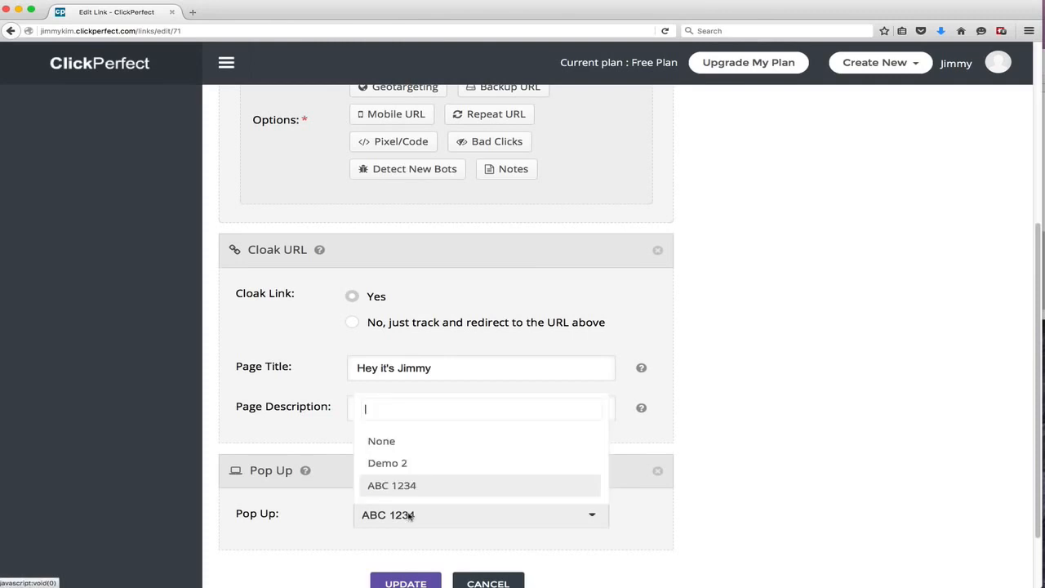
left_click(407, 471)
scroll(404, 489, "up", 5)
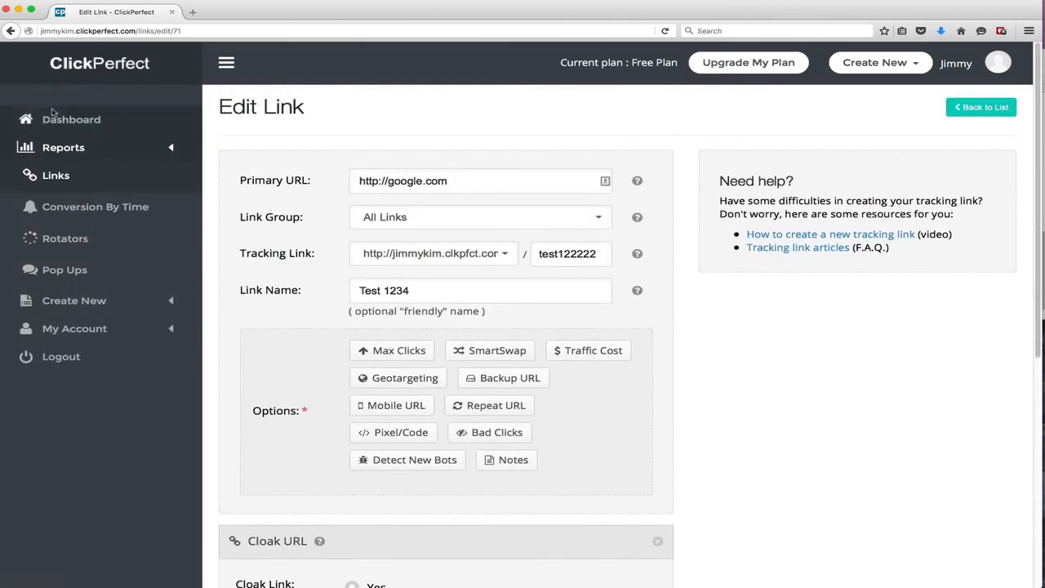
scroll(333, 346, "down", 10)
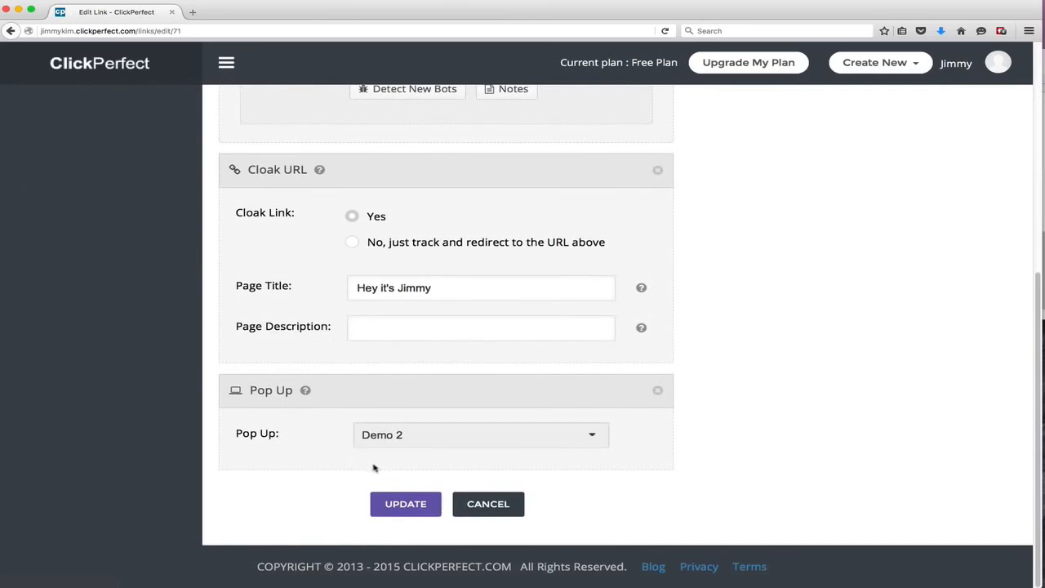
left_click(380, 503)
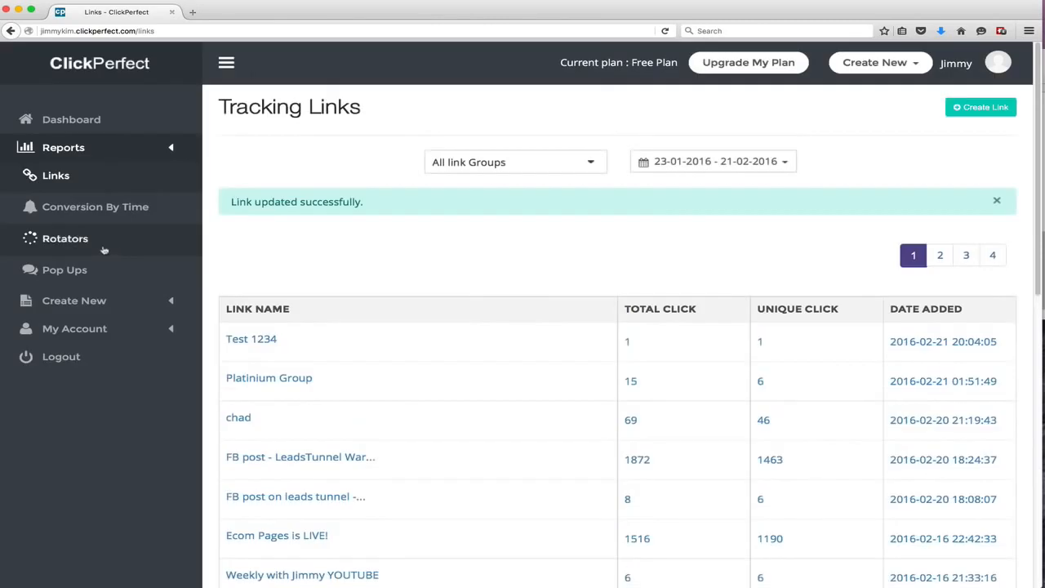
Copy the Test 1234 tracking link, open it in a new browser tab, close its pop-up and return to the links list
left_click(92, 272)
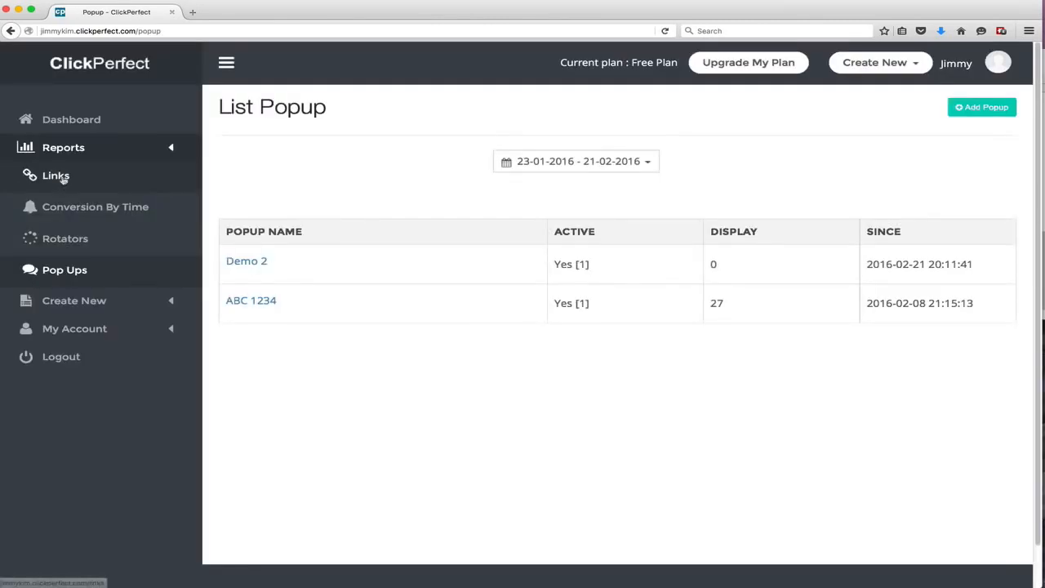
left_click(63, 179)
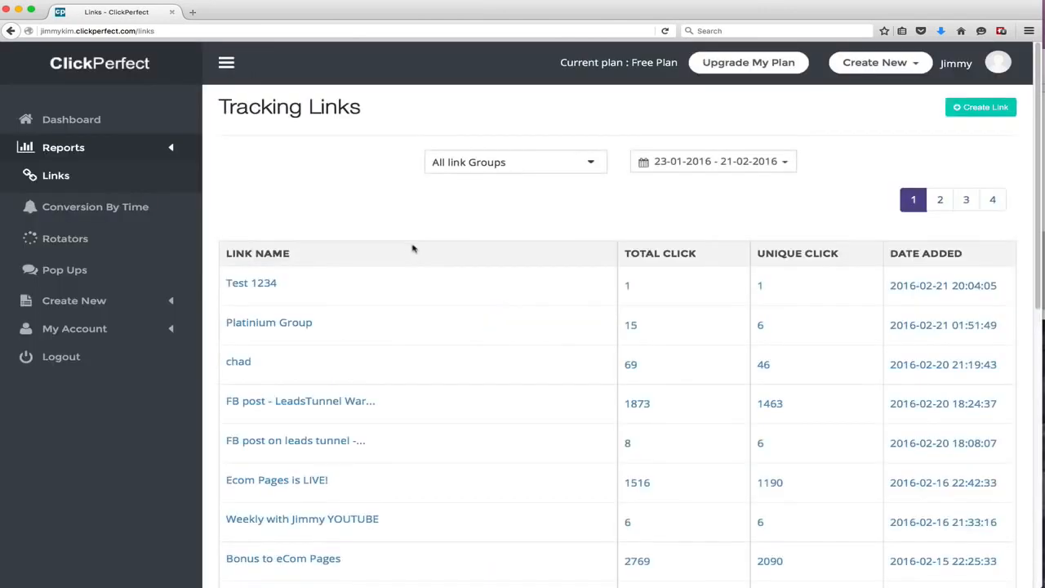
mouse_move(378, 299)
left_click(358, 314)
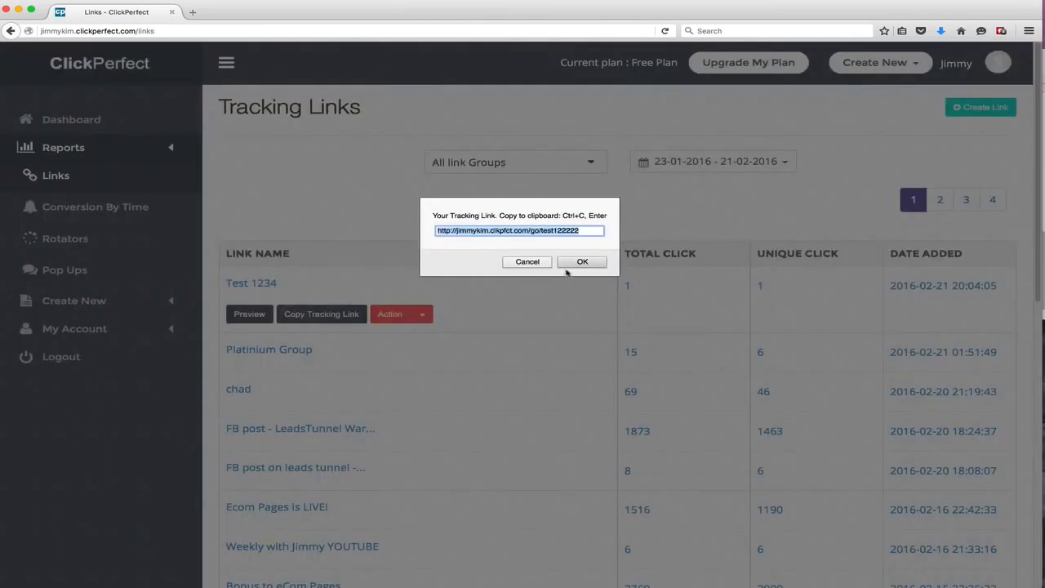
key("ctrl+c")
left_click(572, 263)
key("ctrl+t")
key("ctrl+v")
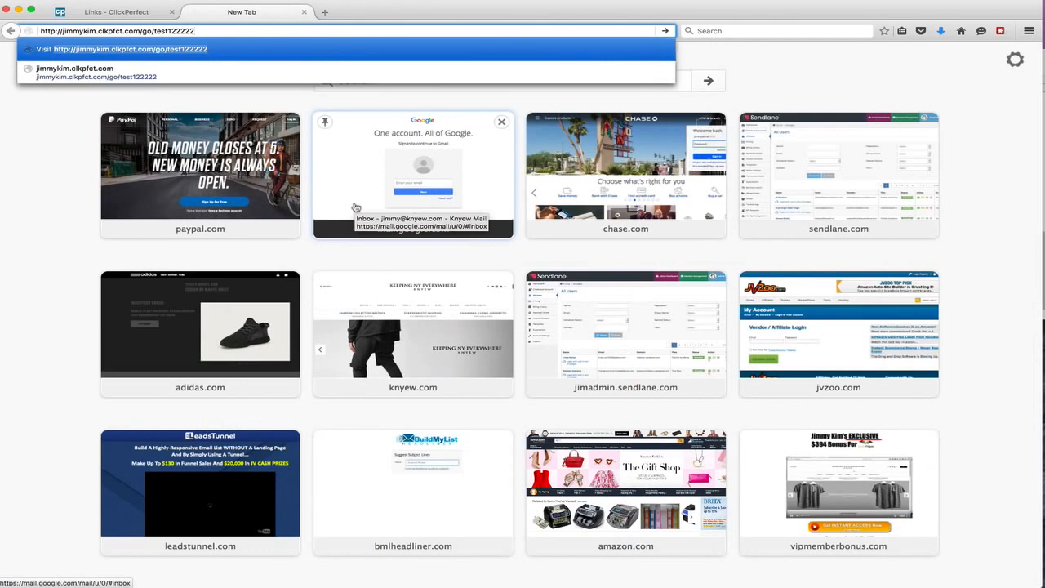
key("Return")
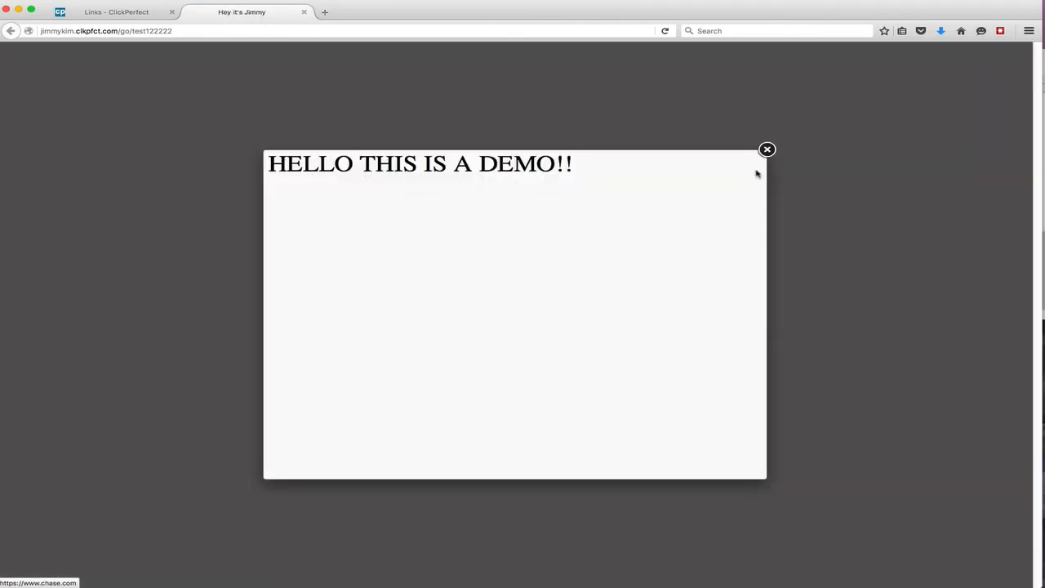
left_click(765, 153)
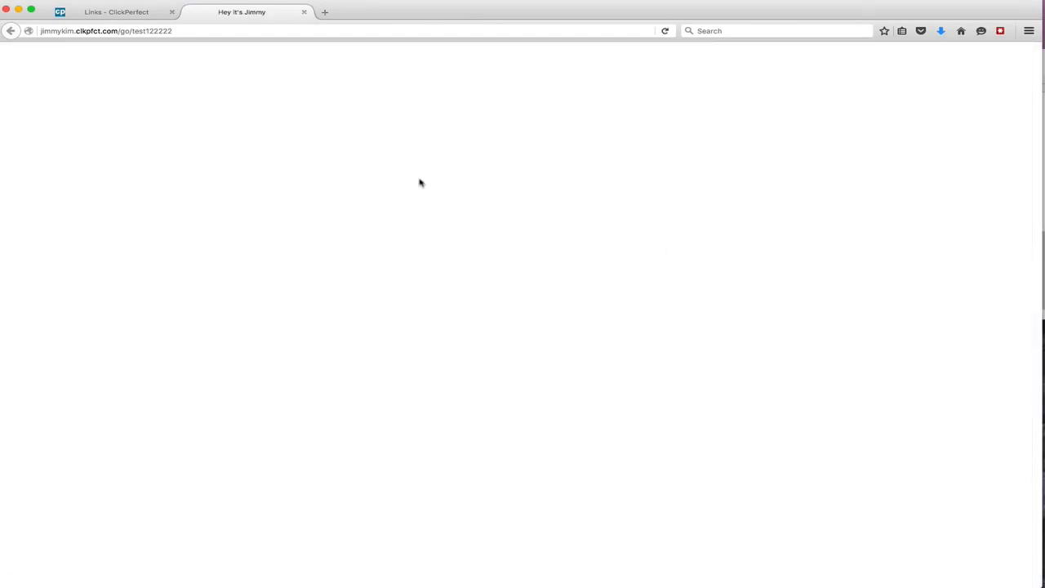
left_click(117, 14)
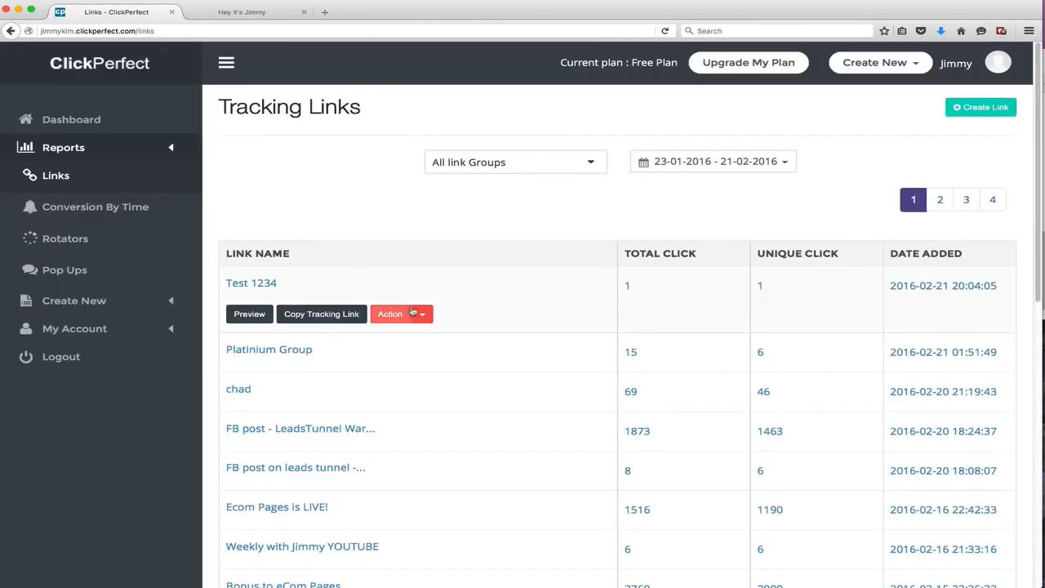
left_click(425, 315)
left_click(236, 356)
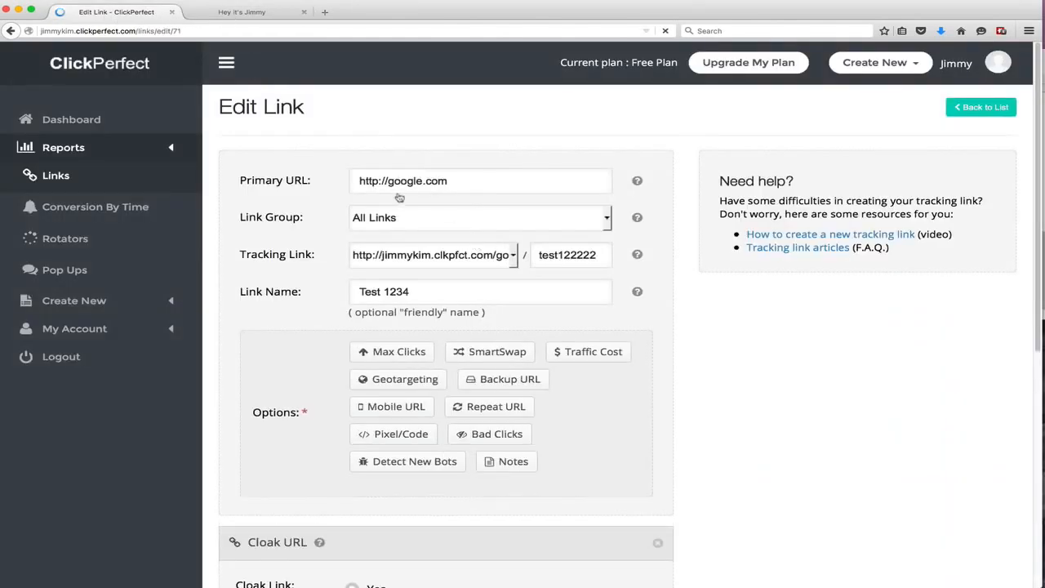
triple_click(417, 184)
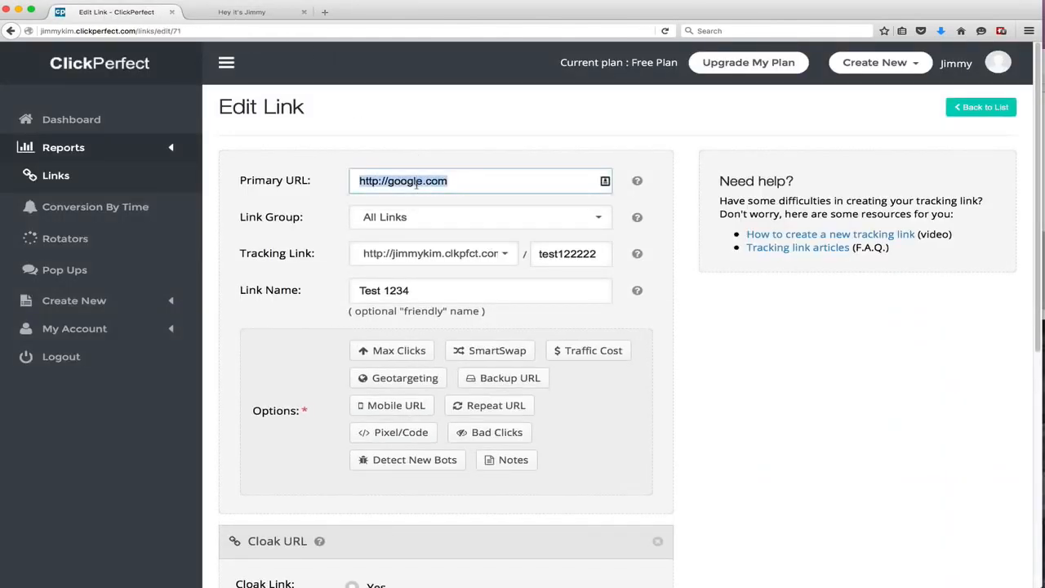
type("http://")
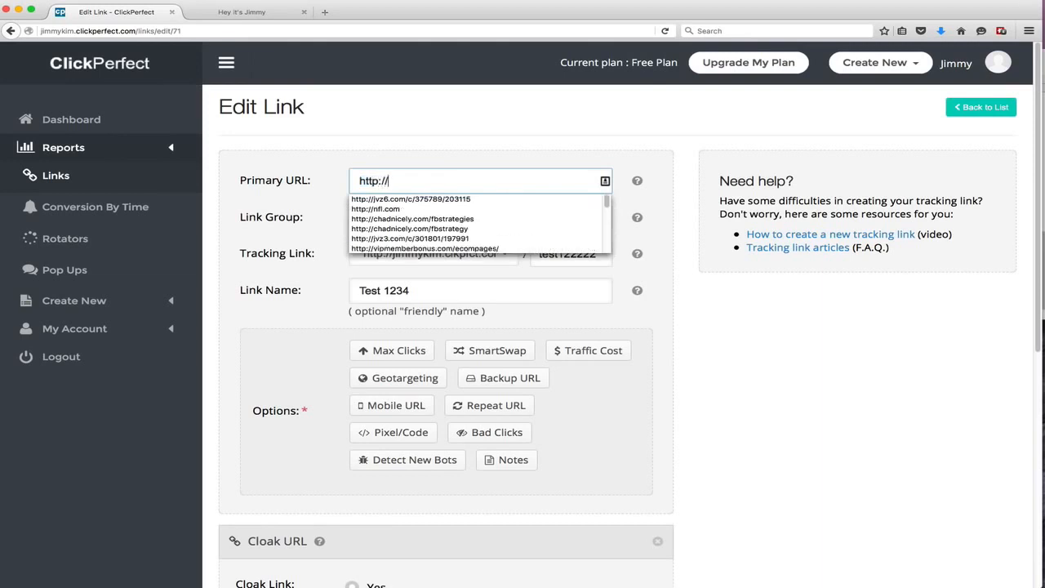
type("nfl.com")
key("Tab")
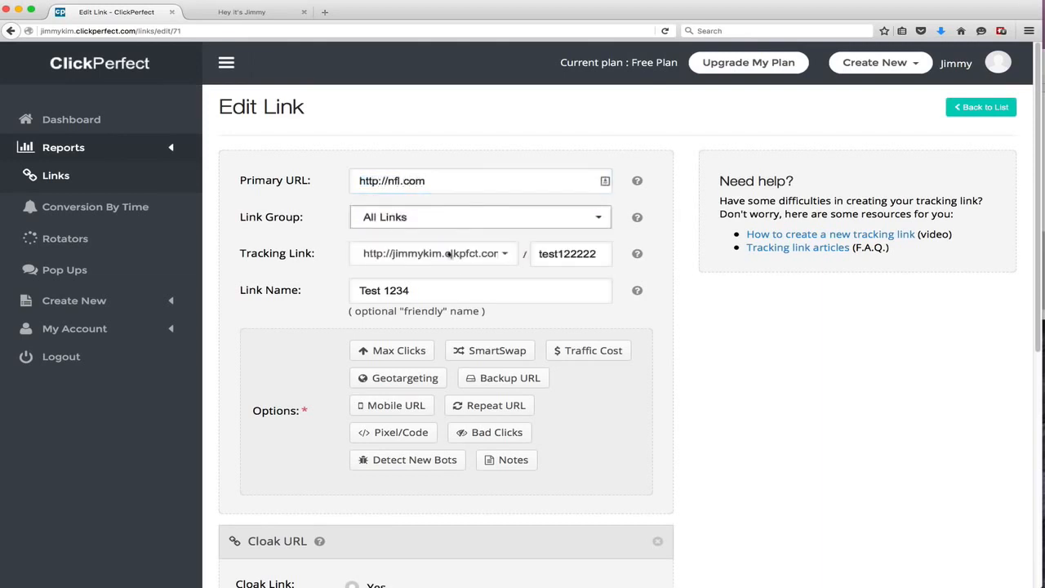
scroll(453, 261, "down", 10)
left_click(414, 499)
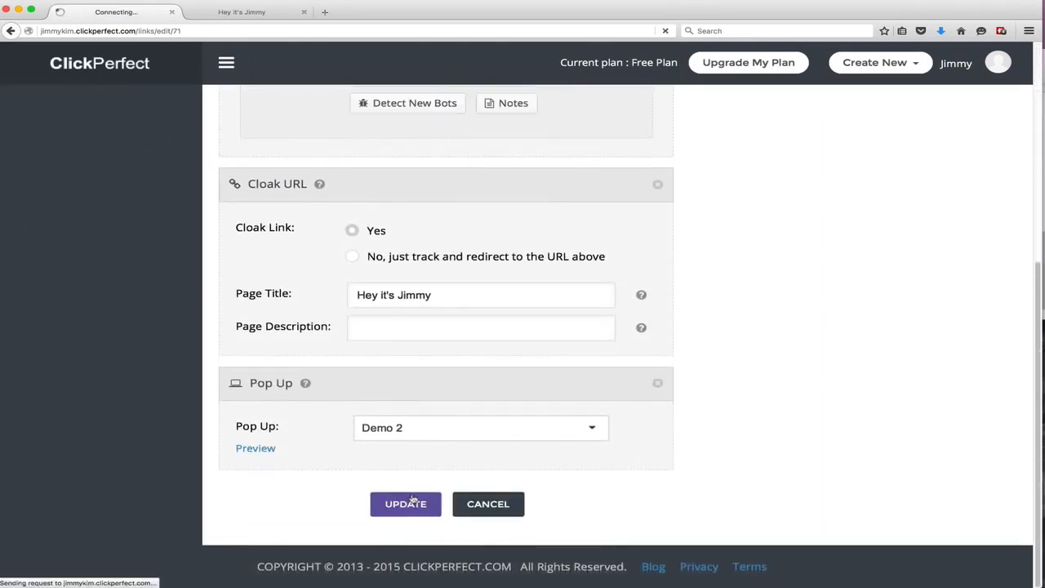
Reload the tracking link in the other tab to test the redirect, then return to the links list
left_click(243, 13)
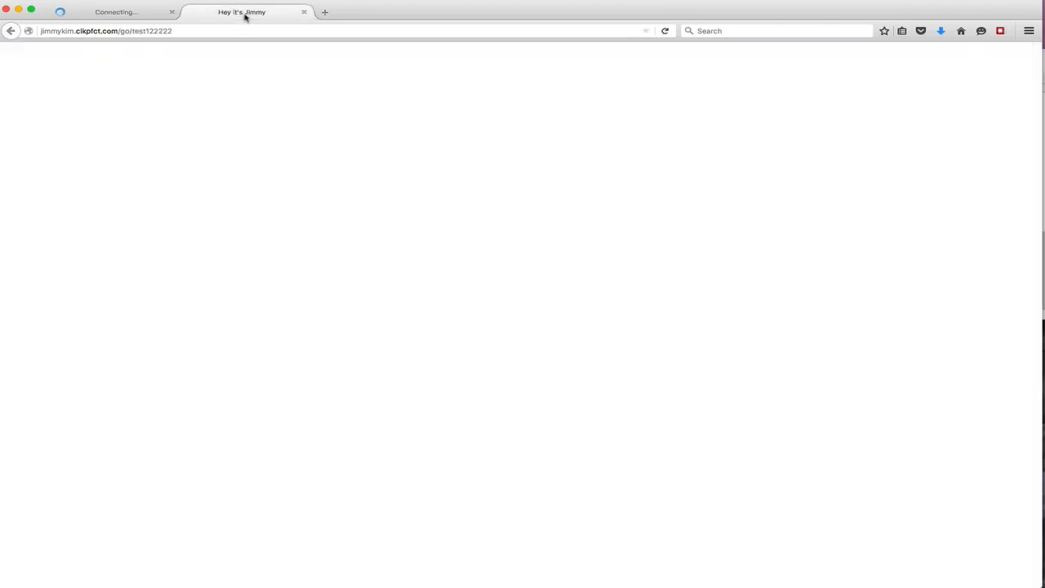
left_click(189, 31)
key("Return")
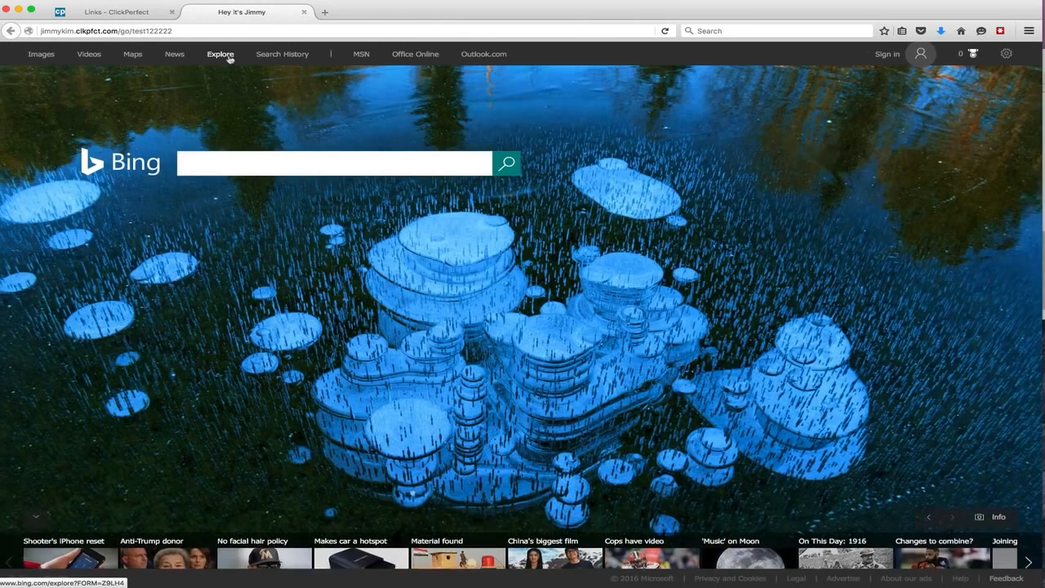
left_click(230, 55)
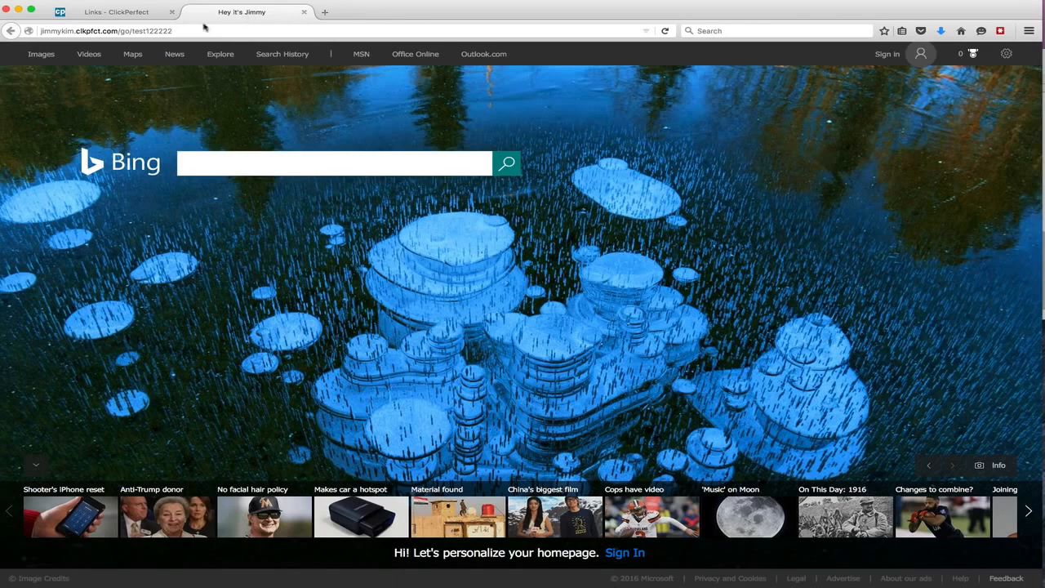
left_click(118, 12)
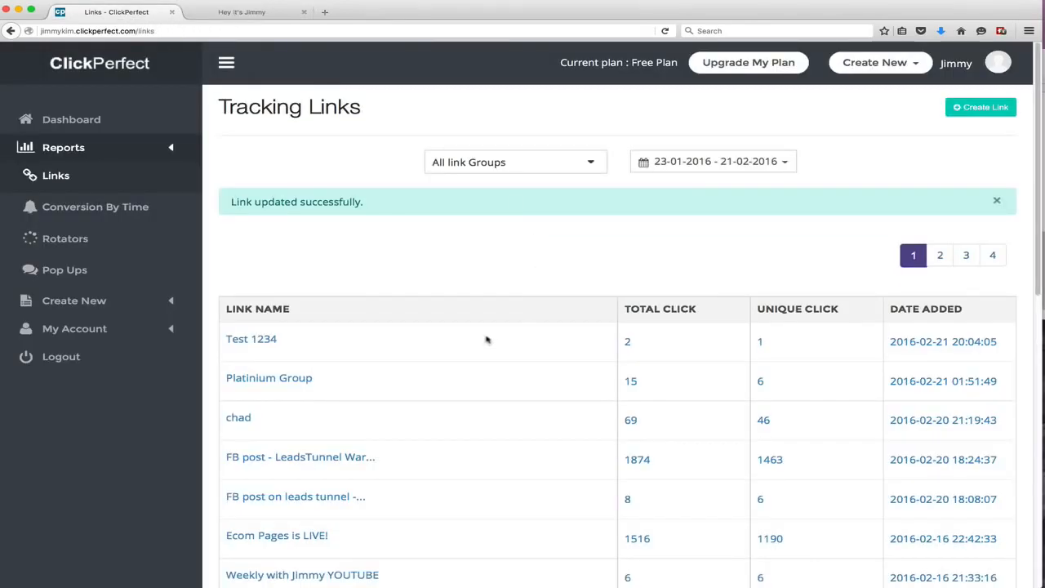
Remove the cloak URL and pop-up options from the Test 1234 link and update it
left_click(424, 371)
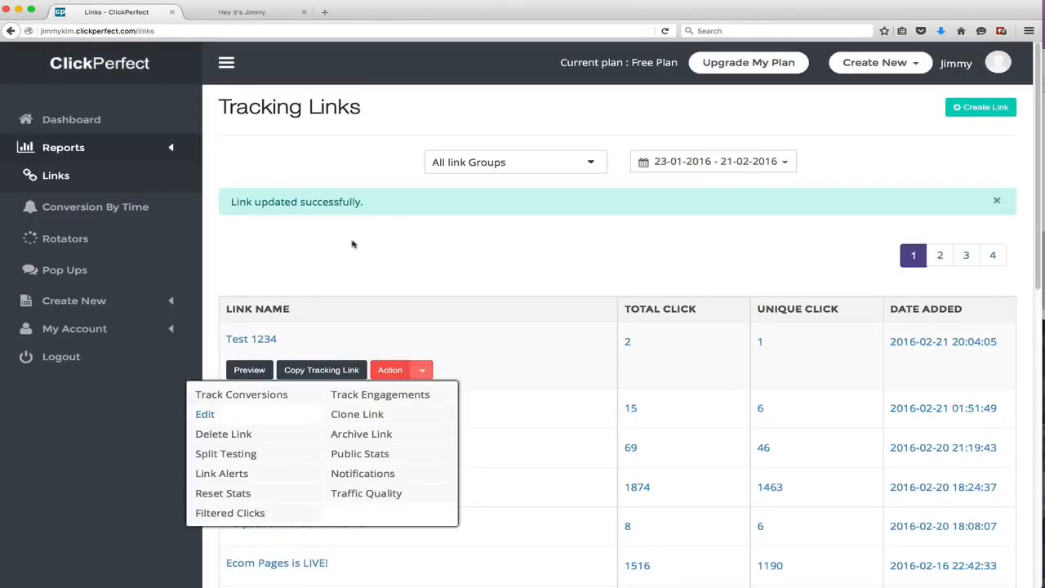
left_click(234, 420)
scroll(562, 311, "down", 10)
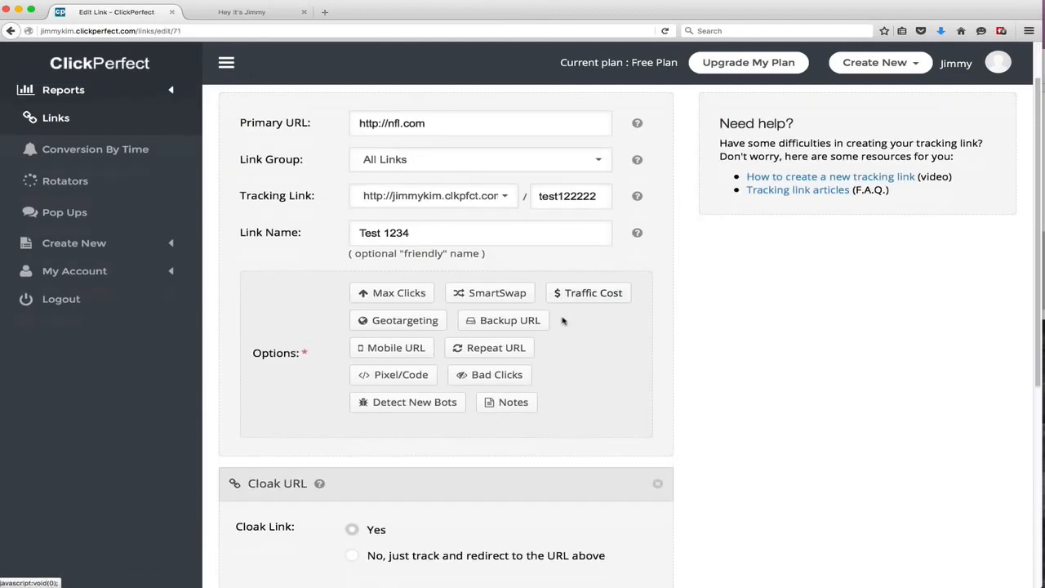
scroll(555, 327, "up", 5)
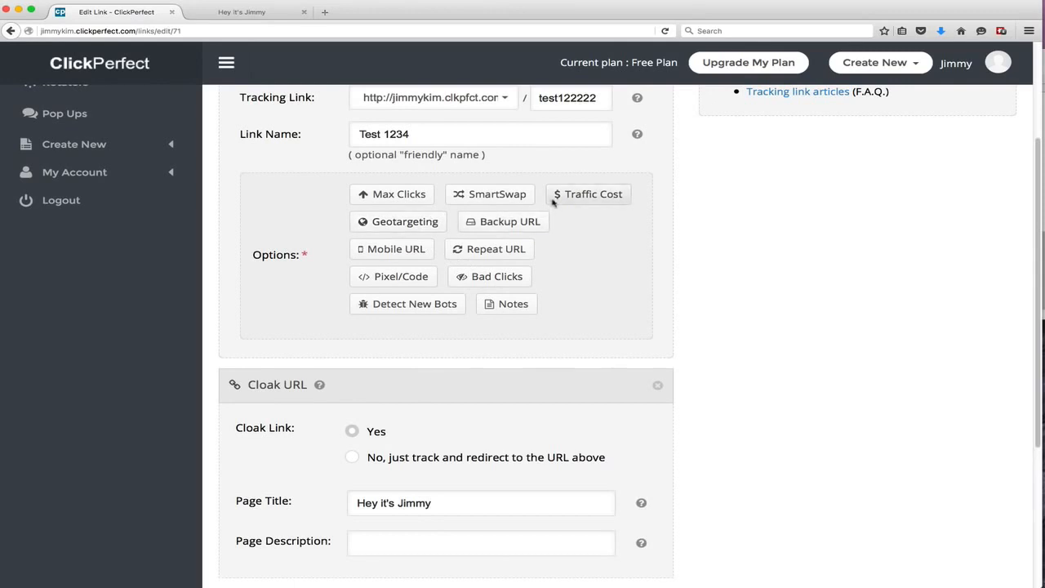
left_click(514, 228)
scroll(516, 228, "down", 5)
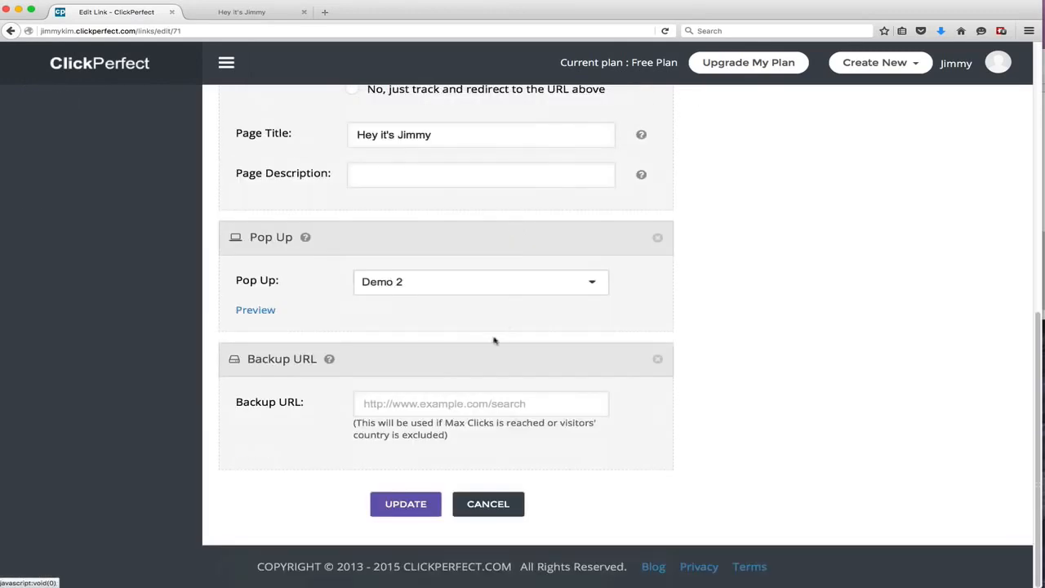
left_click(657, 360)
left_click(658, 428)
left_click(657, 333)
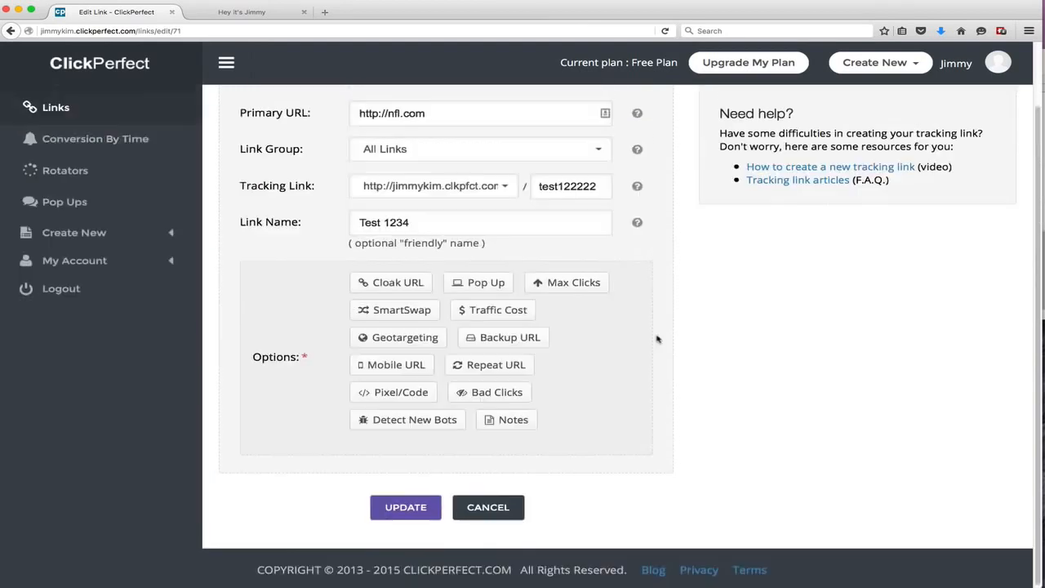
left_click(417, 545)
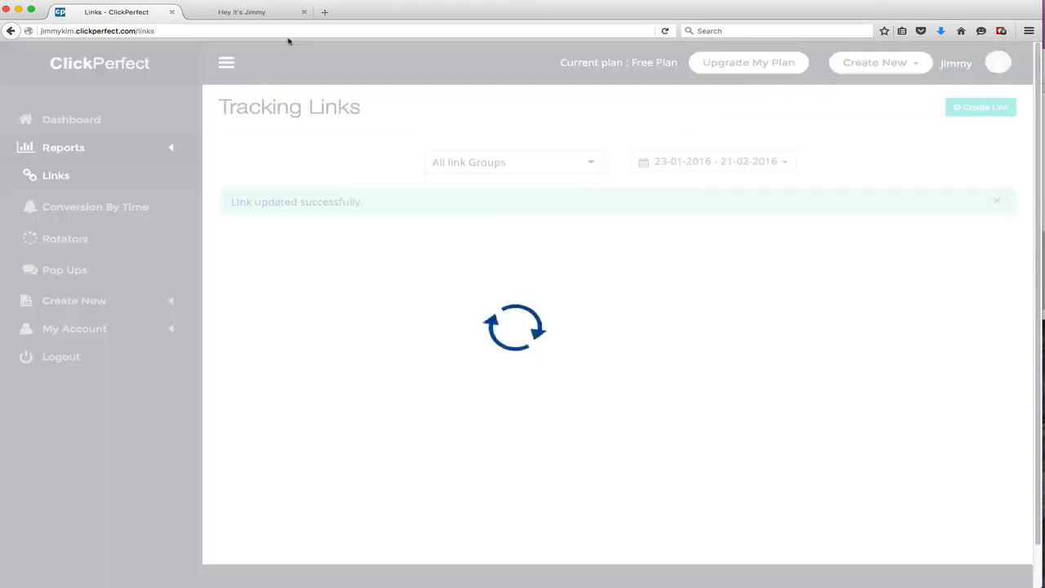
Check the tracking link tab, then reopen the Test 1234 link for editing
left_click(240, 12)
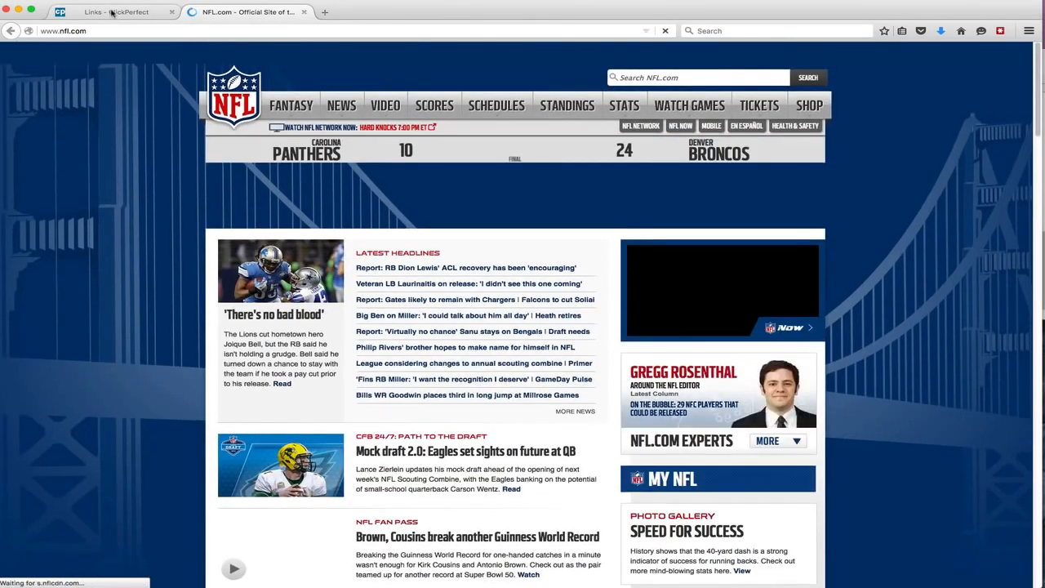
left_click(112, 13)
mouse_move(372, 341)
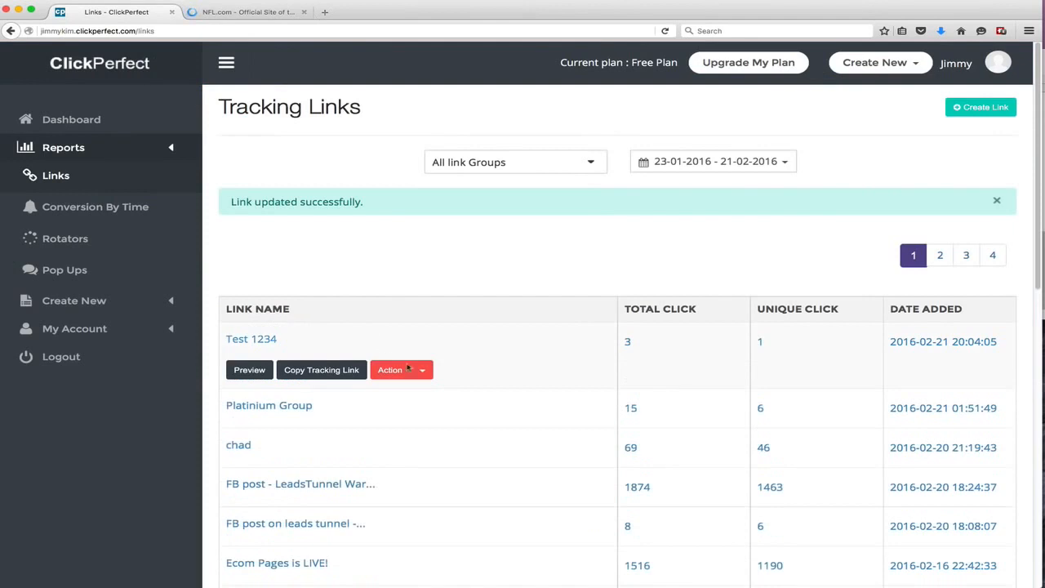
left_click(424, 371)
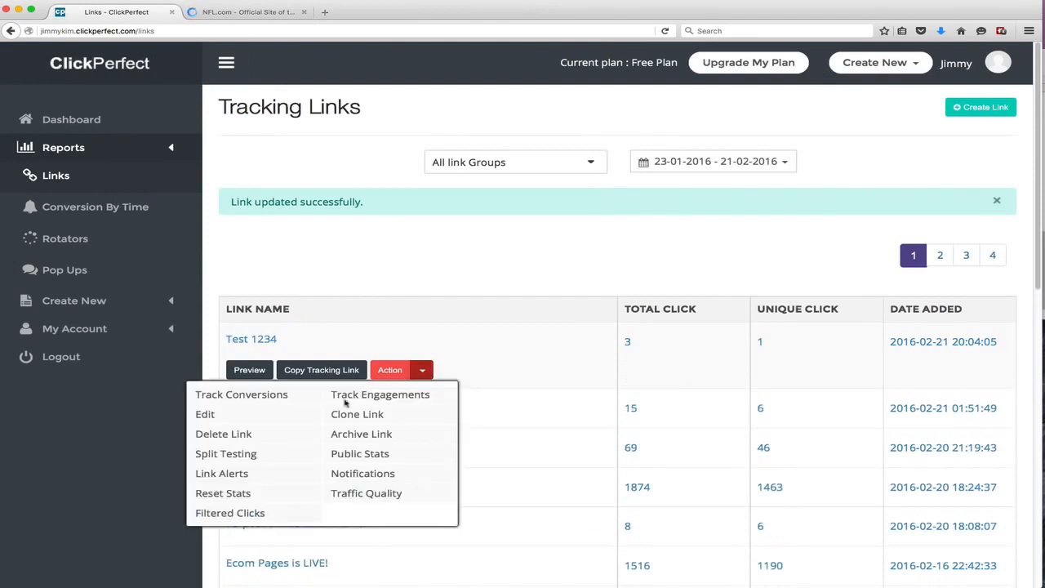
left_click(205, 415)
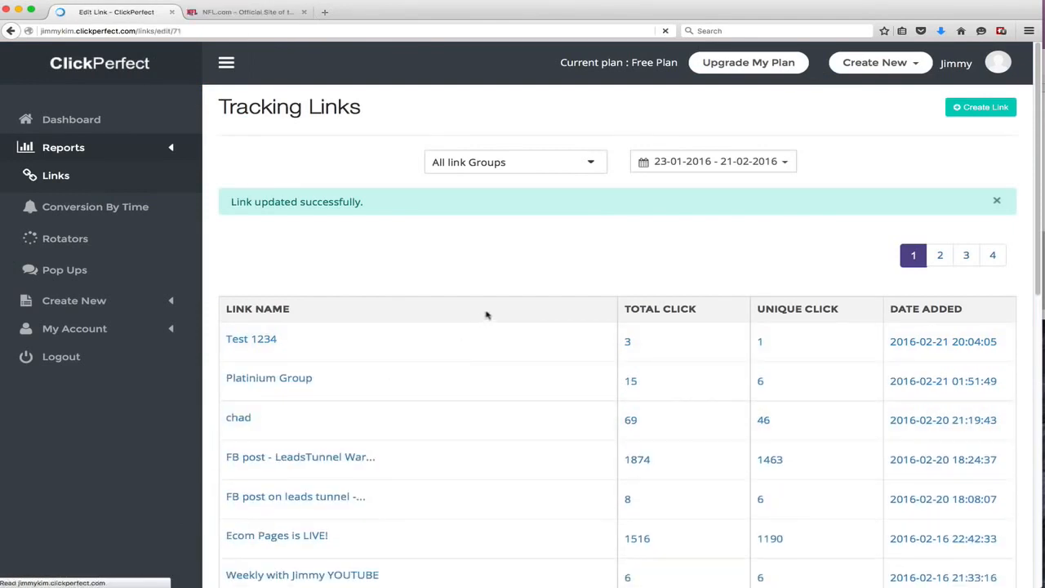
scroll(525, 367, "down", 2)
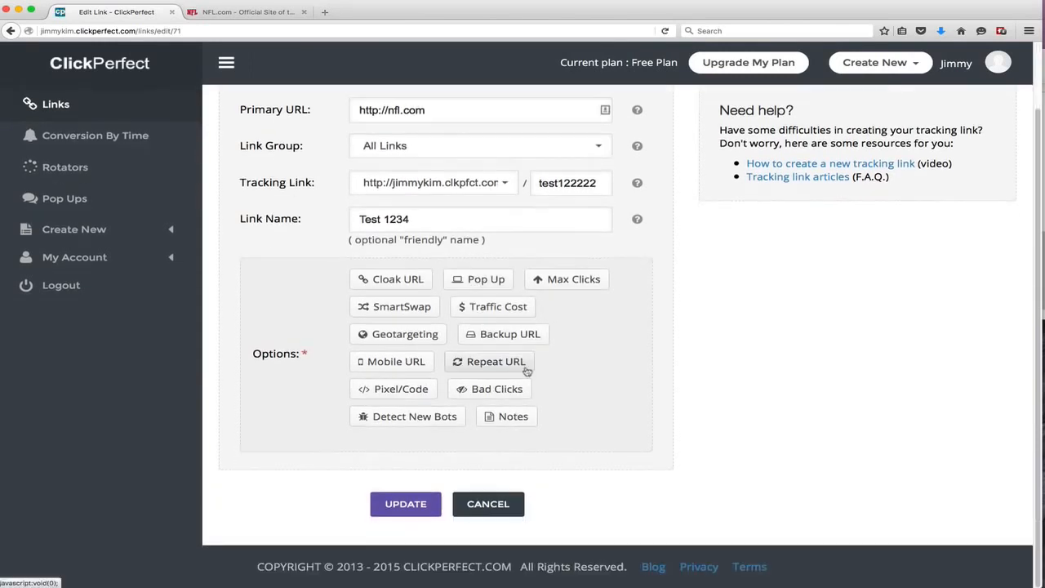
Enable cloaking on the Test 1234 link with the page title "Jimmy's Demo"
left_click(397, 280)
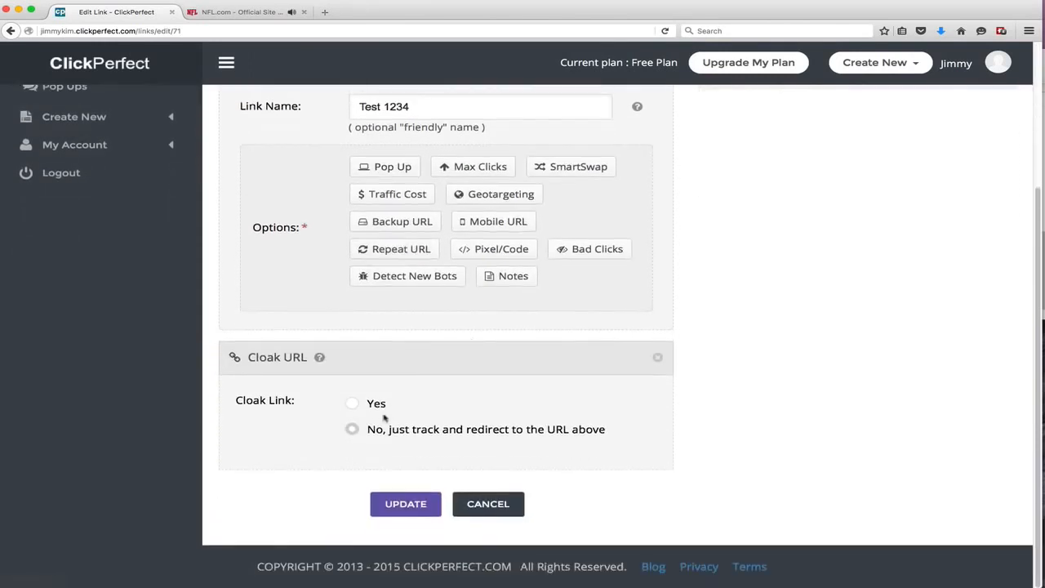
left_click(351, 406)
left_click(382, 467)
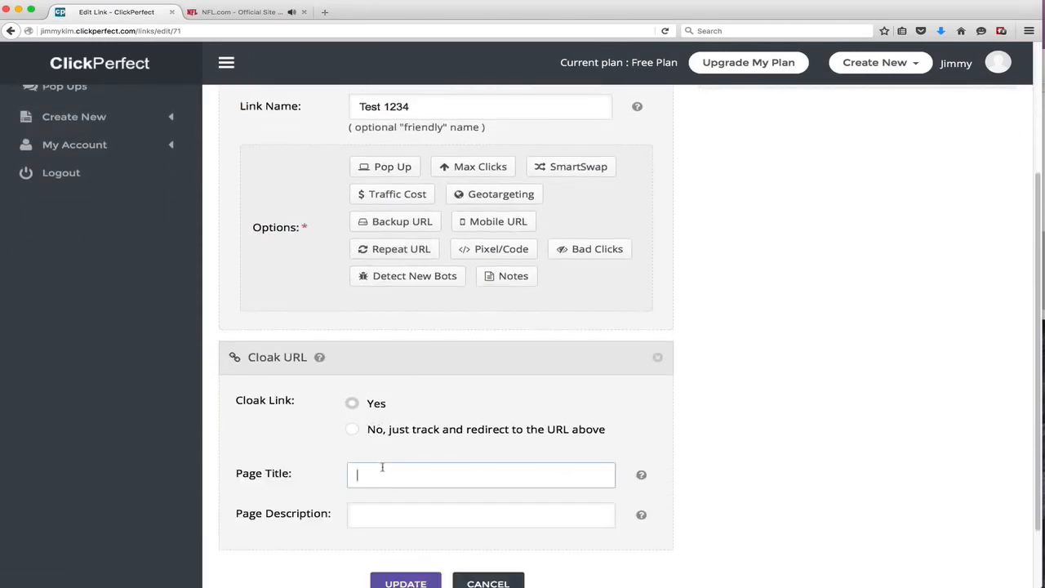
type("Jimmys")
key("BackSpace")
type("'s Demo")
Add the Demo 2 pop-up to the link and update it
scroll(400, 408, "down", 2)
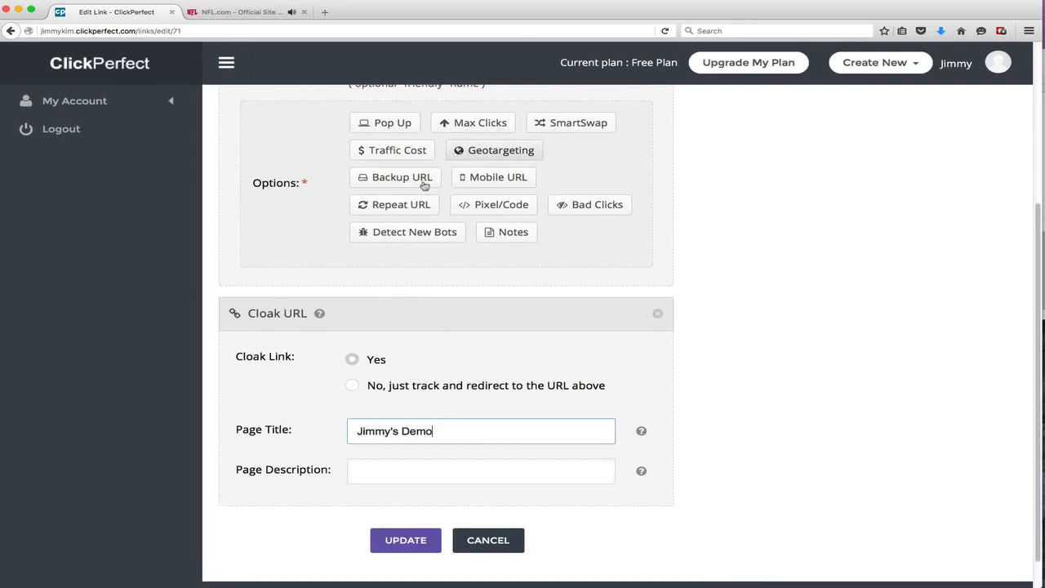
left_click(392, 123)
scroll(463, 287, "down", 3)
left_click(419, 434)
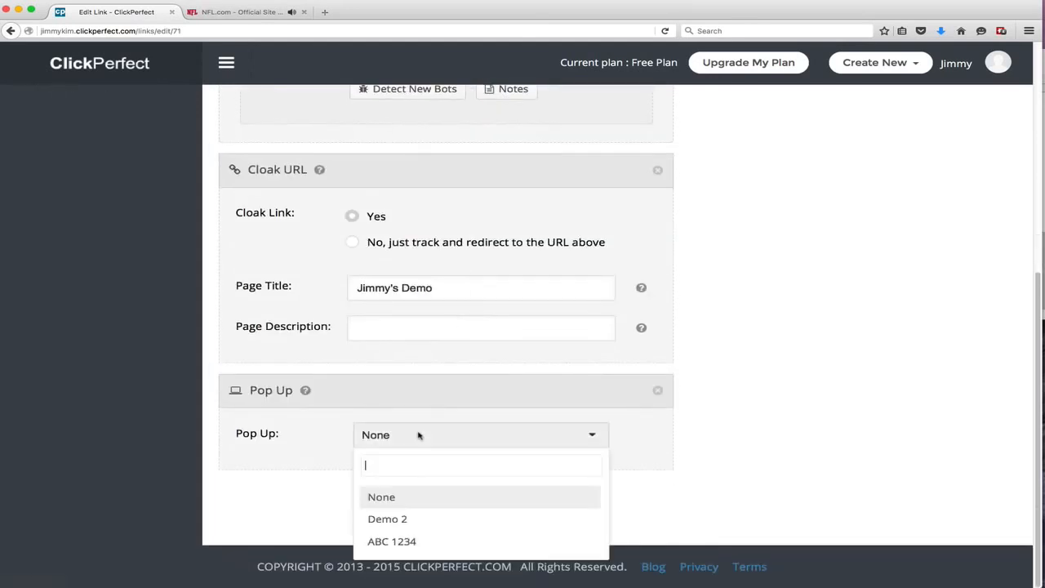
left_click(407, 520)
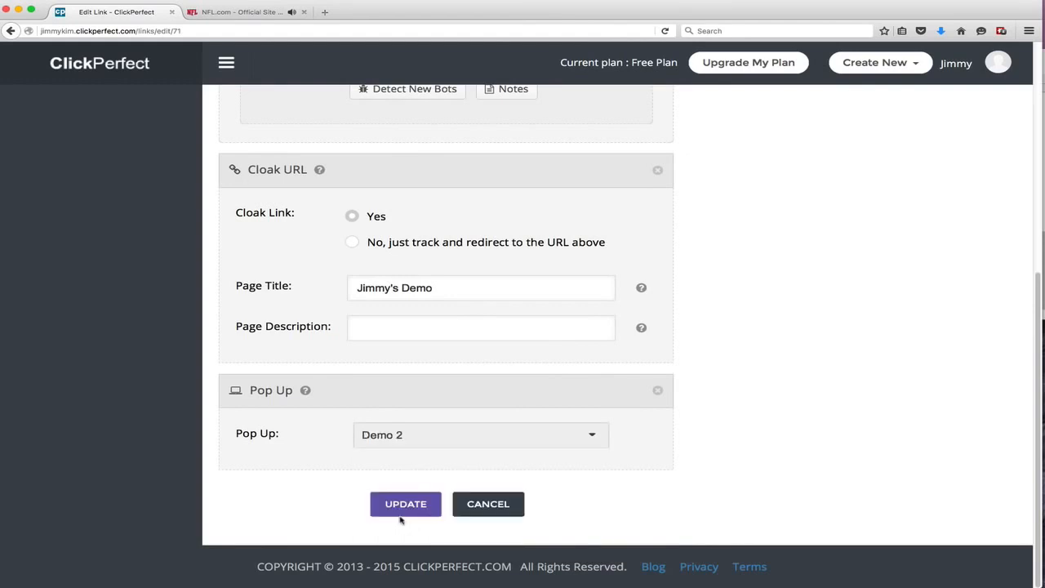
left_click(405, 503)
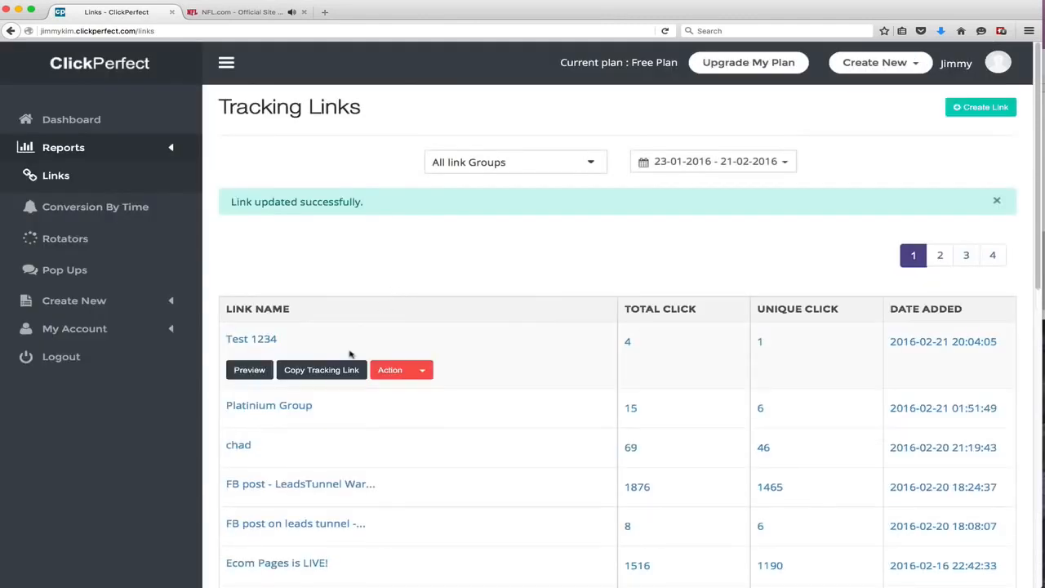
Copy the tracking link and open it in the other browser tab, reloading the page
left_click(338, 371)
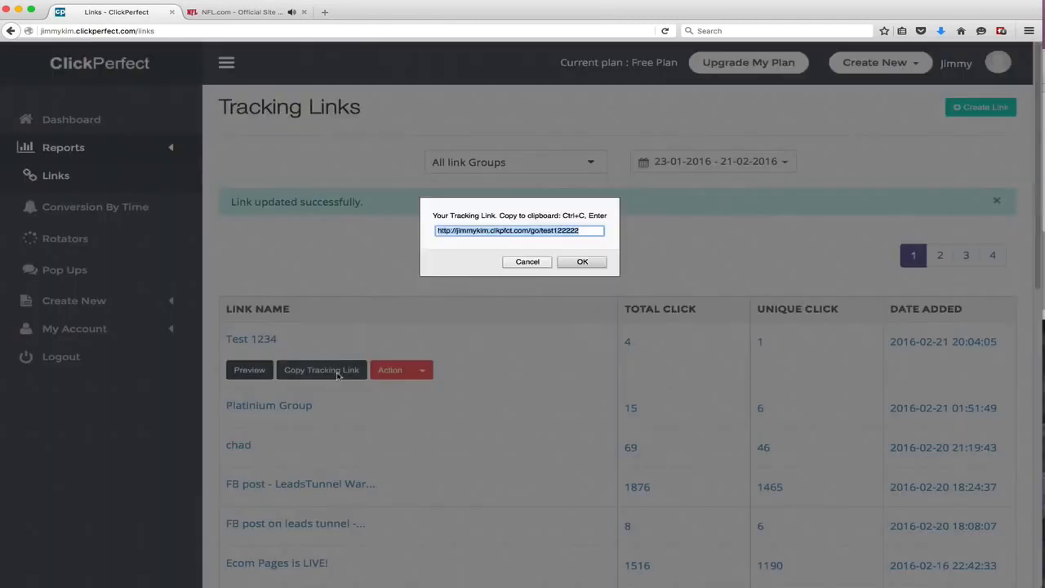
left_click(563, 265)
left_click(241, 11)
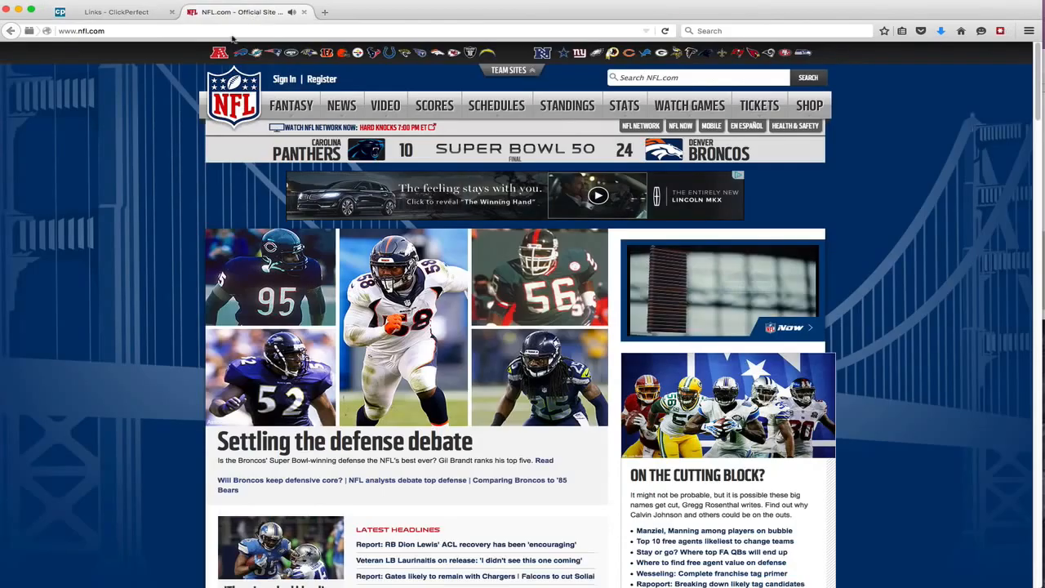
left_click(245, 31)
type("http://jimmykim.clkpfct.com/go/test122222")
key("Return")
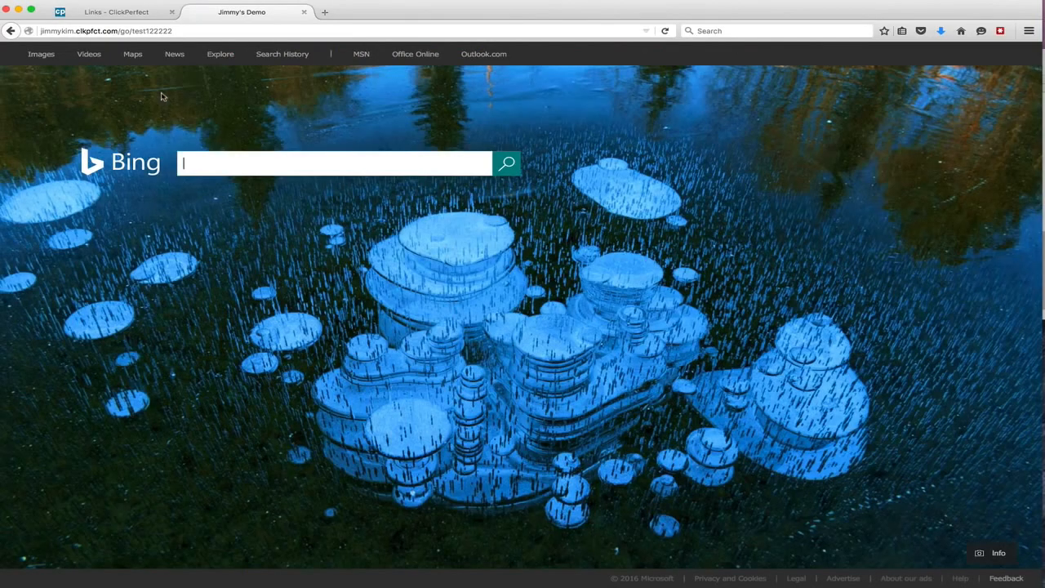
key("super+r")
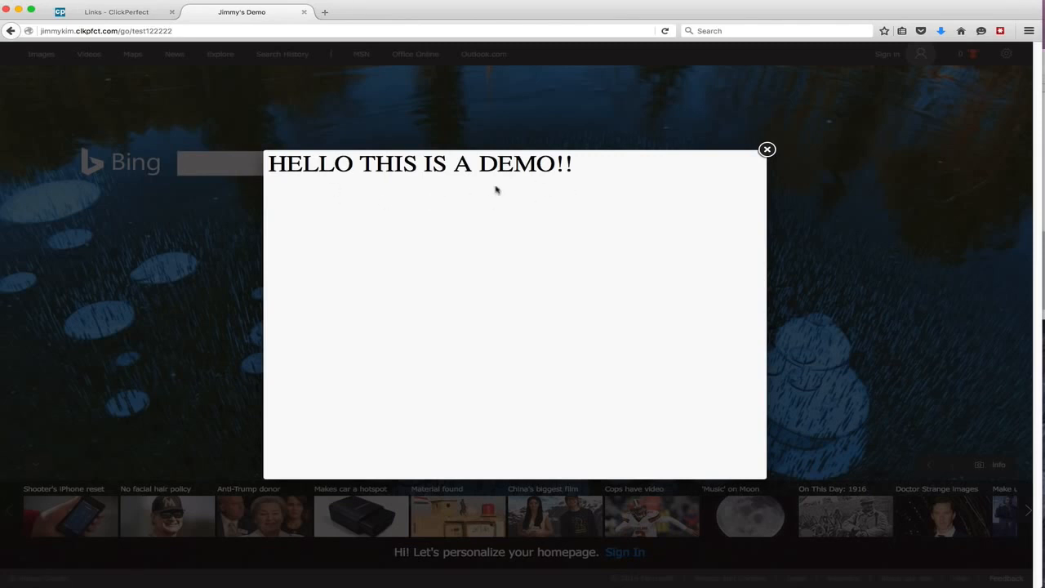
Delete the test 2 split URL from the Test 1234 link's split testing and return to the links list
left_click_drag(495, 190, 288, 163)
left_click(370, 164)
left_click(107, 13)
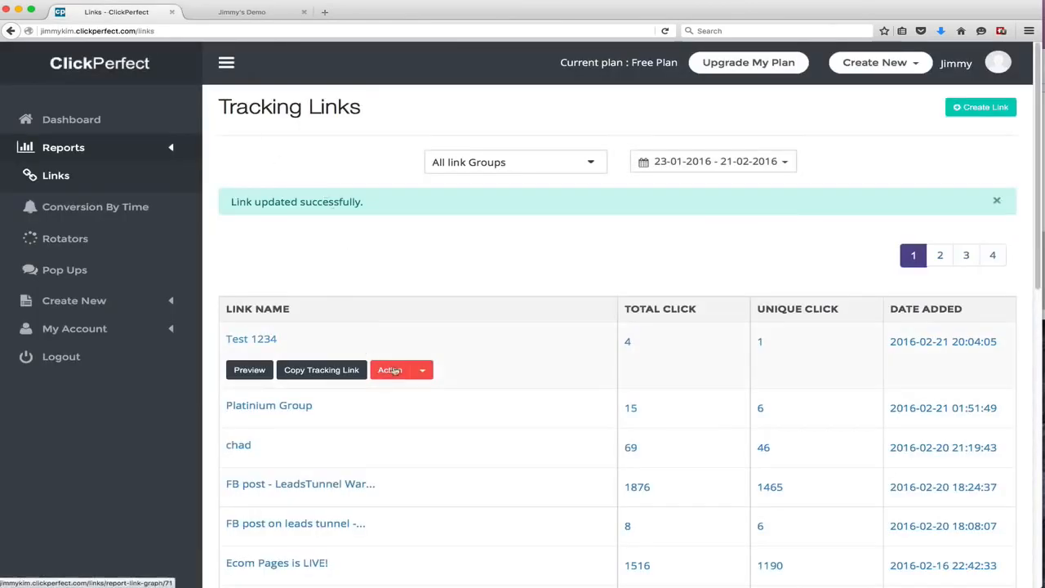
left_click(423, 371)
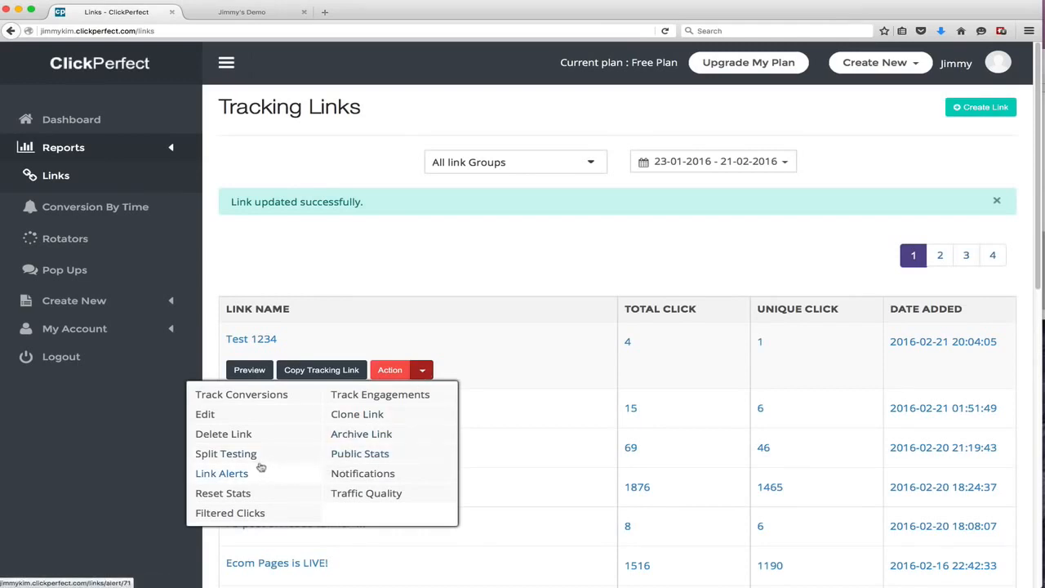
left_click(218, 454)
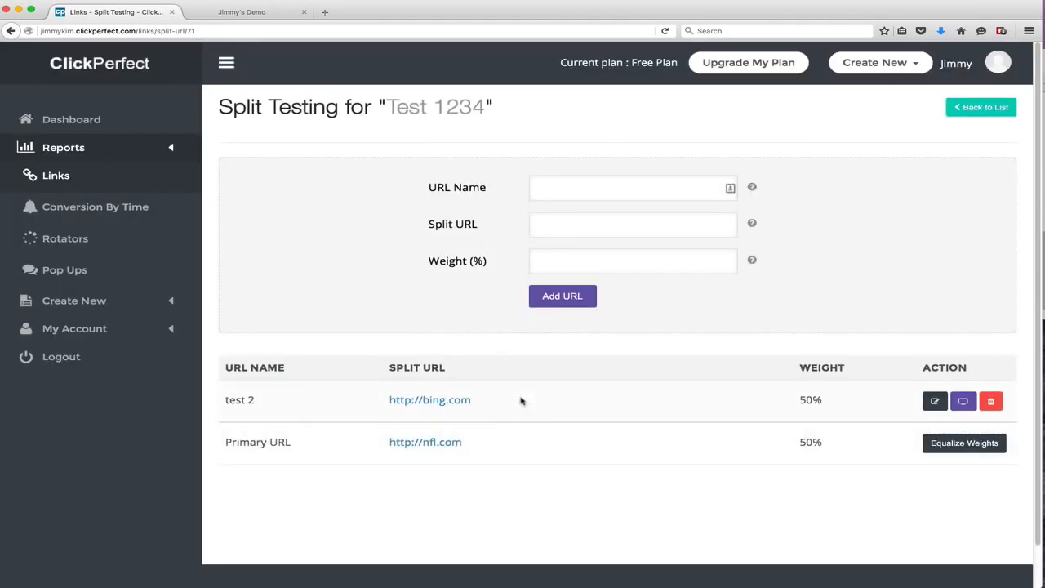
left_click(990, 401)
left_click(645, 157)
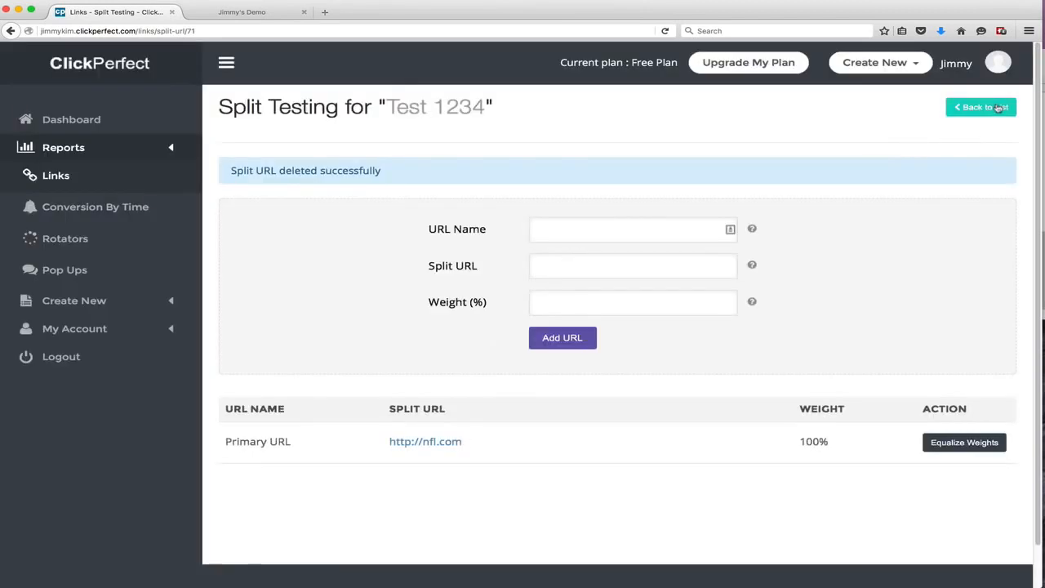
left_click(996, 107)
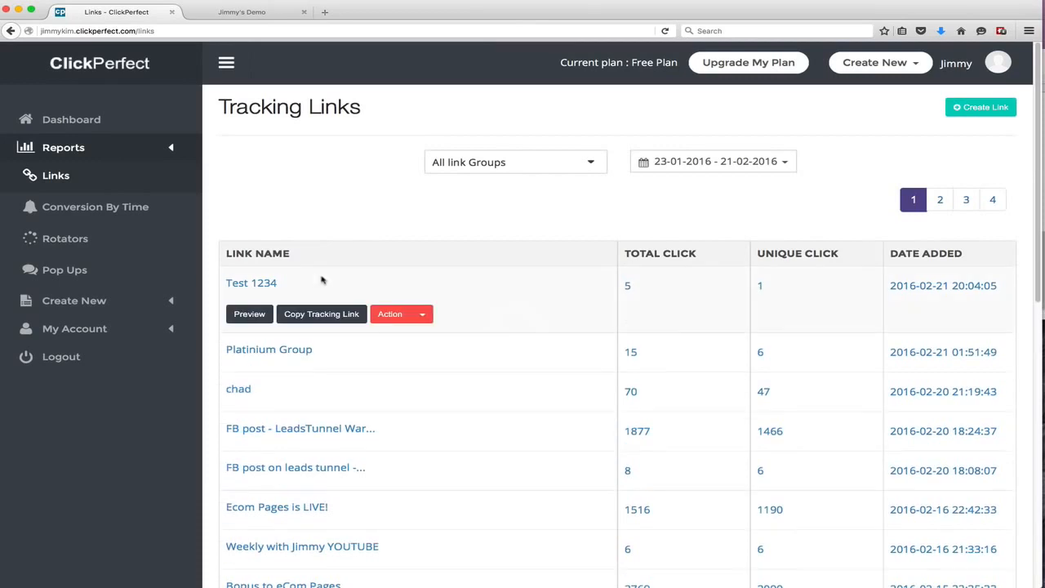
Open the Test 1234 link for editing and close the Jimmy's Demo browser tab
left_click(422, 313)
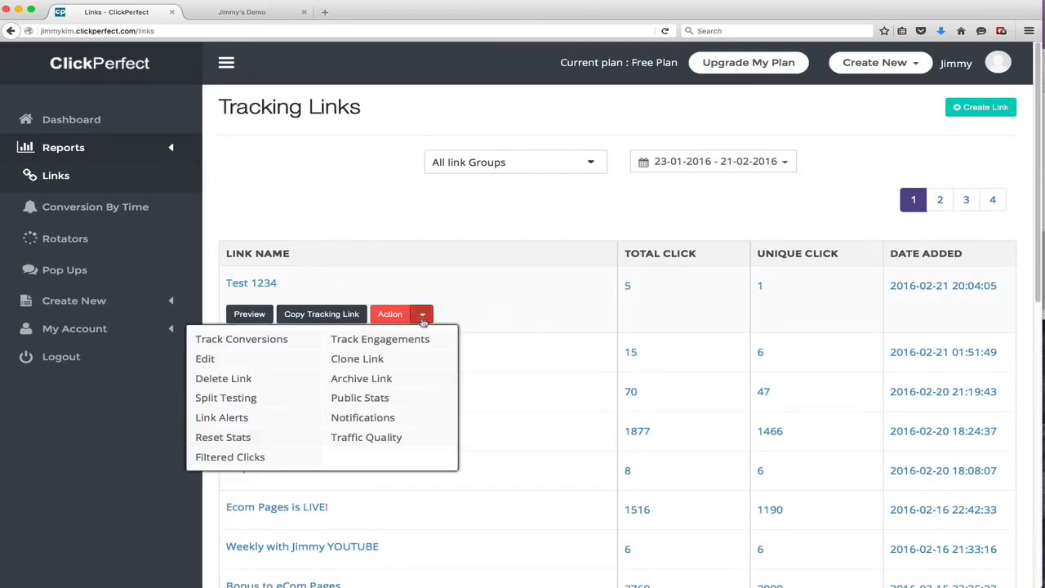
left_click(235, 360)
left_click(247, 15)
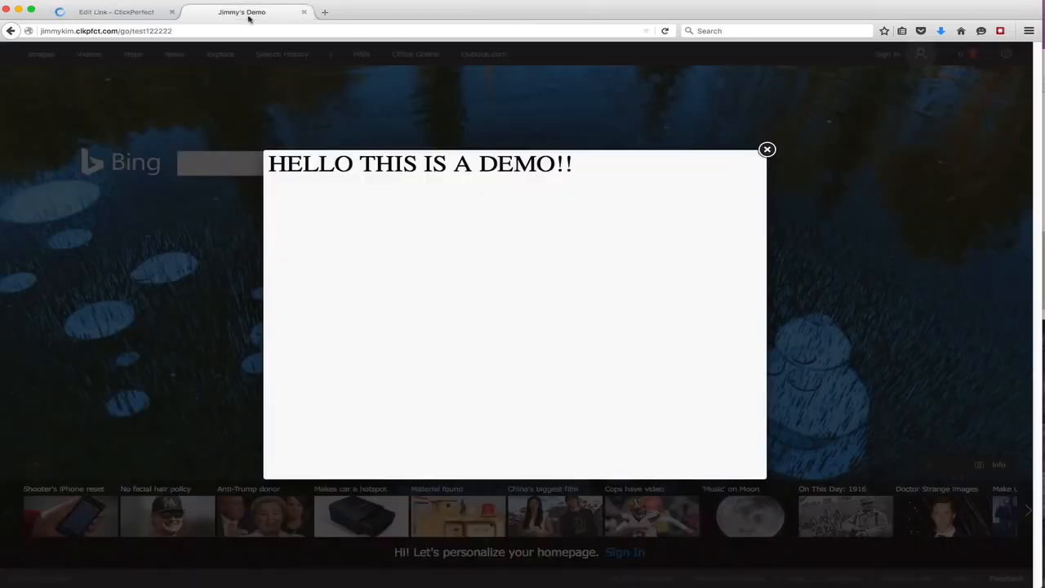
left_click(303, 13)
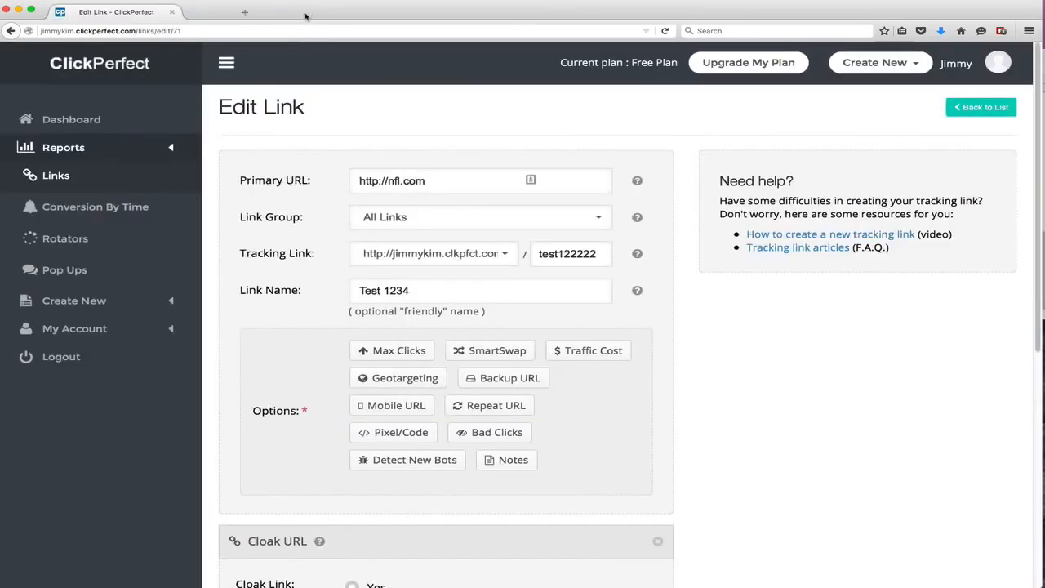
Remove the Cloak URL and Pop Up sections from the link and save the update
scroll(483, 303, "down", 5)
left_click(657, 240)
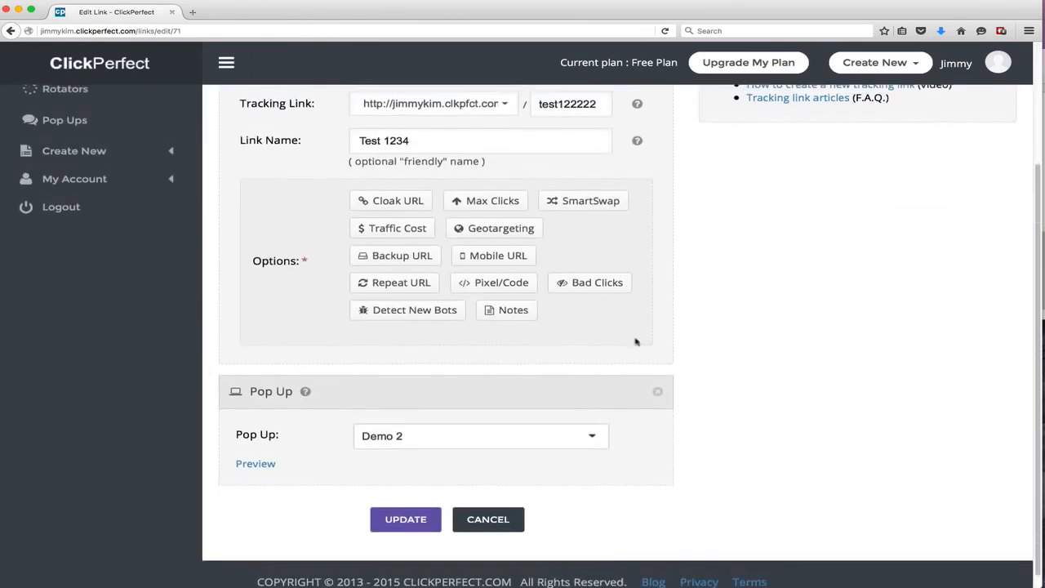
left_click(658, 430)
left_click(398, 563)
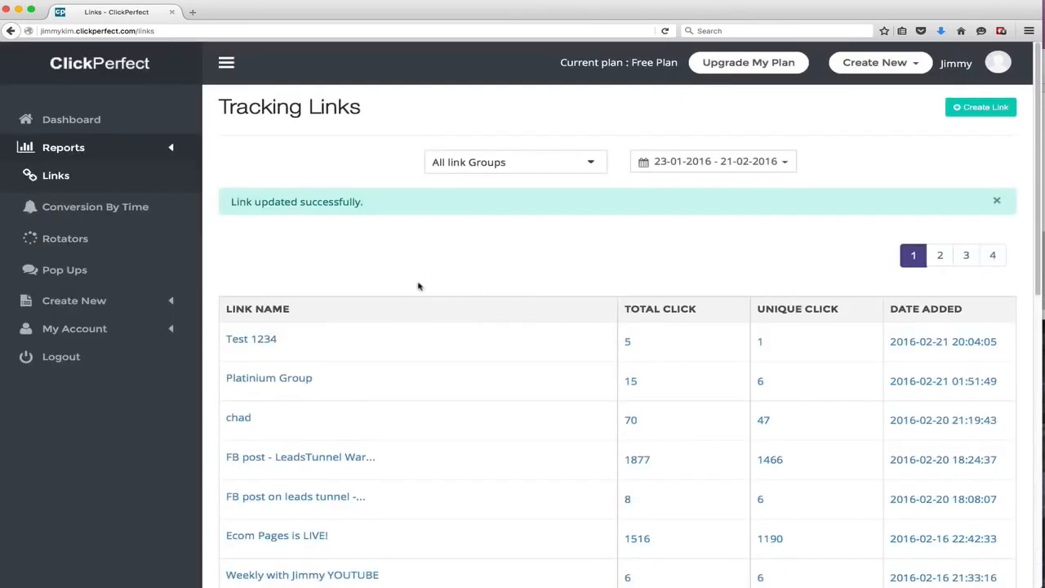
Reopen the Test 1234 link's editor and enable cloaking with the page title "Jimmy demo"
mouse_move(403, 342)
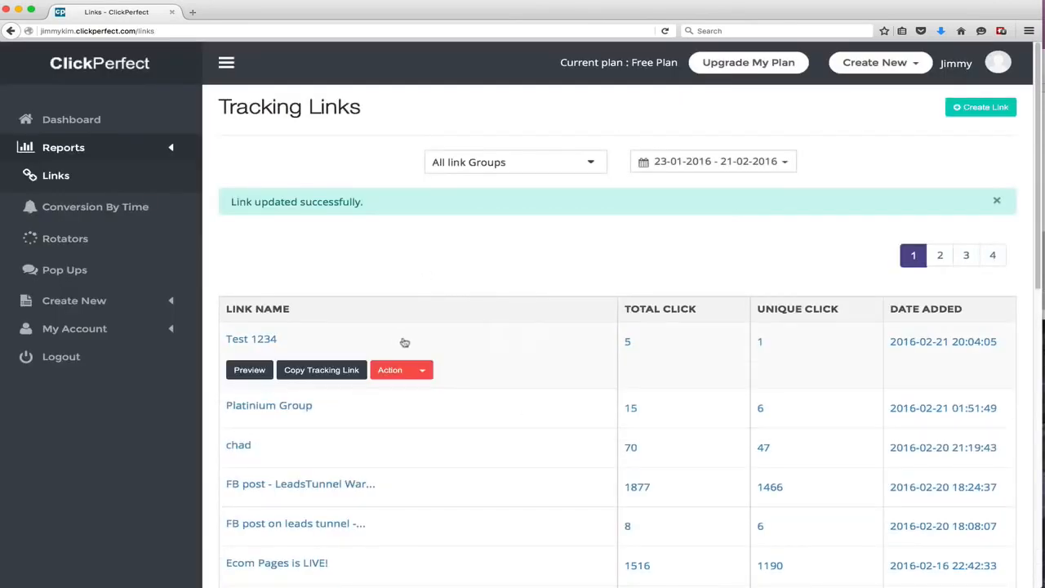
left_click(422, 372)
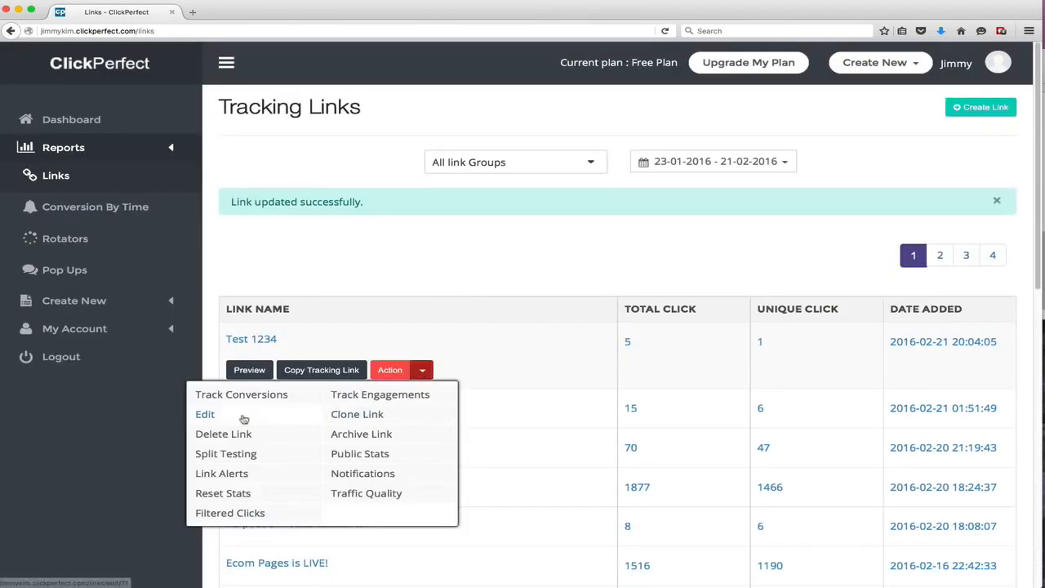
left_click(282, 412)
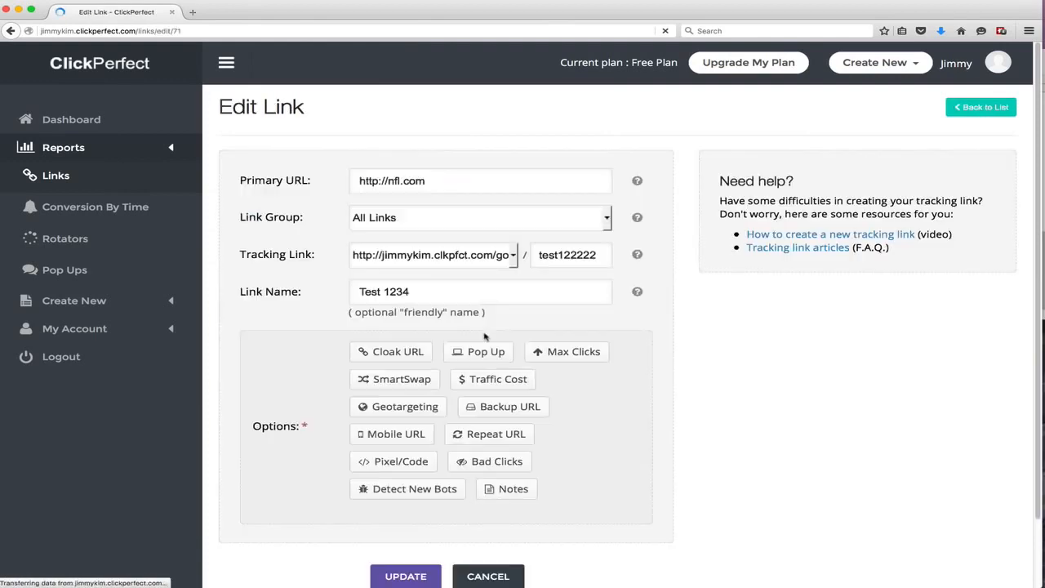
scroll(486, 337, "down", 2)
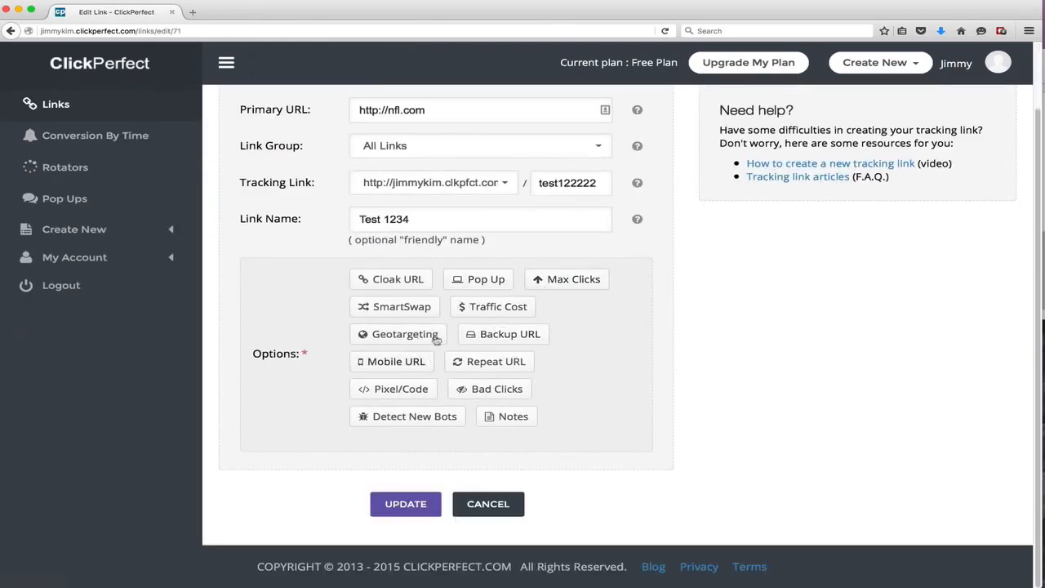
left_click(494, 284)
scroll(441, 335, "down", 3)
left_click(352, 297)
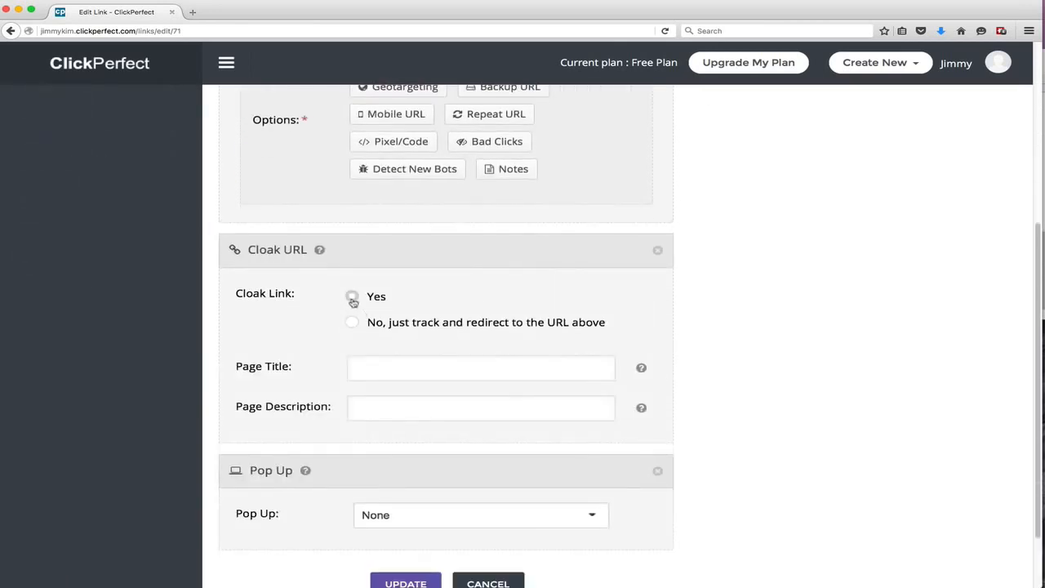
left_click(380, 364)
type("Jim")
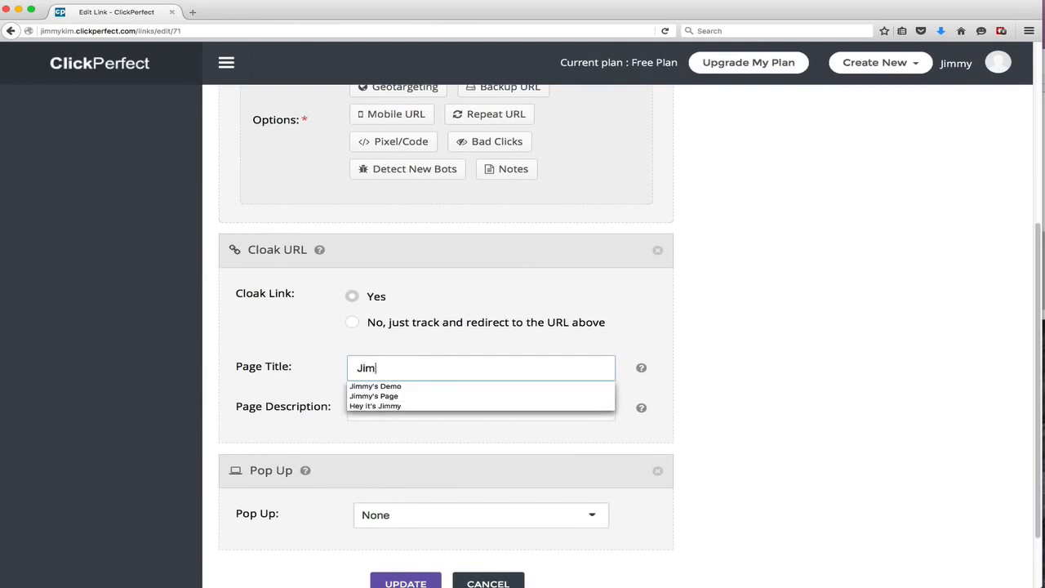
type("my demo")
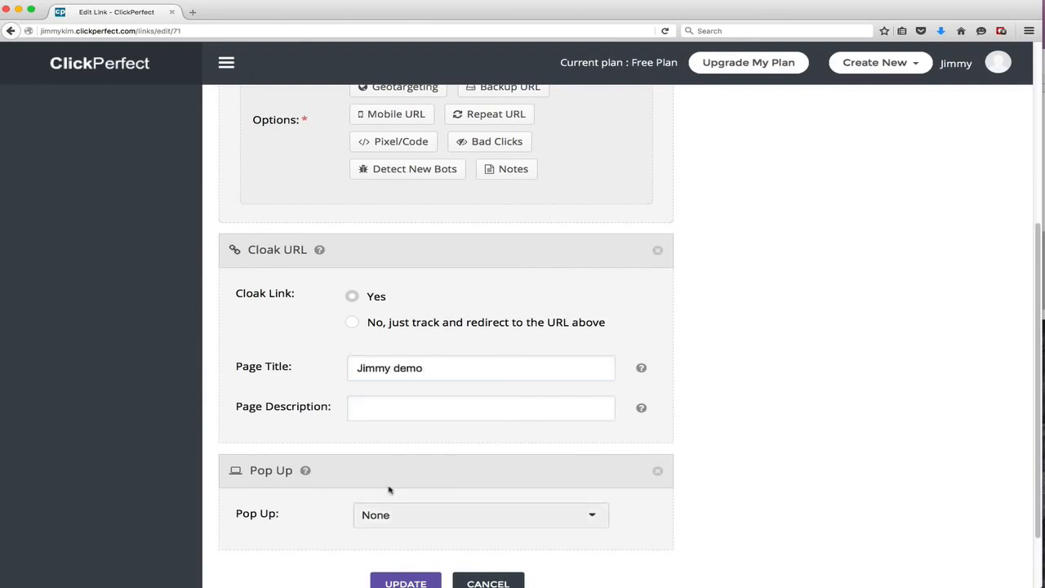
Select the Demo 2 pop-up for the link and update it
left_click(401, 521)
left_click(408, 463)
left_click(412, 502)
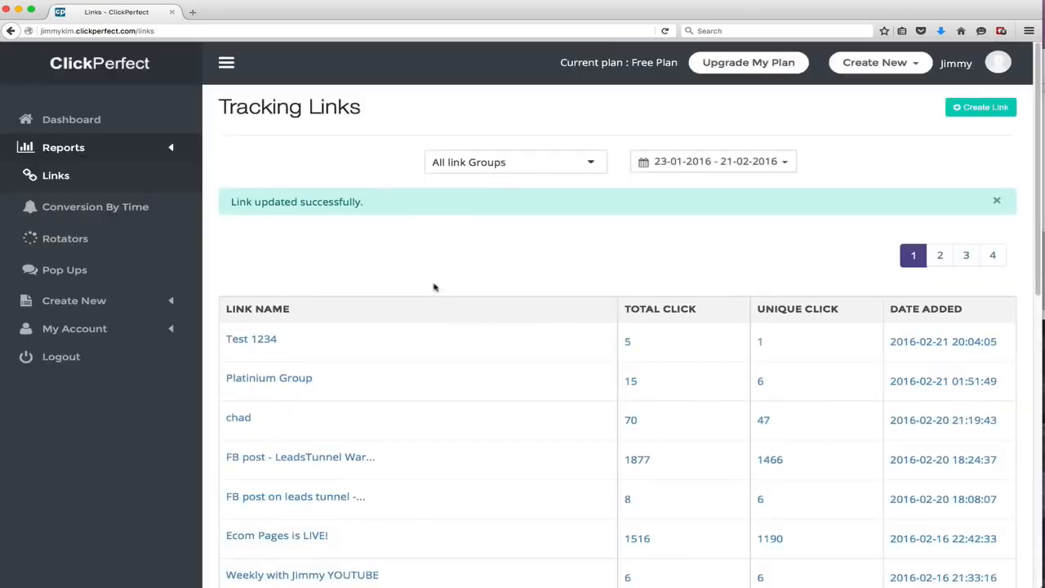
Copy the tracking link and open it in a new browser tab
mouse_move(424, 352)
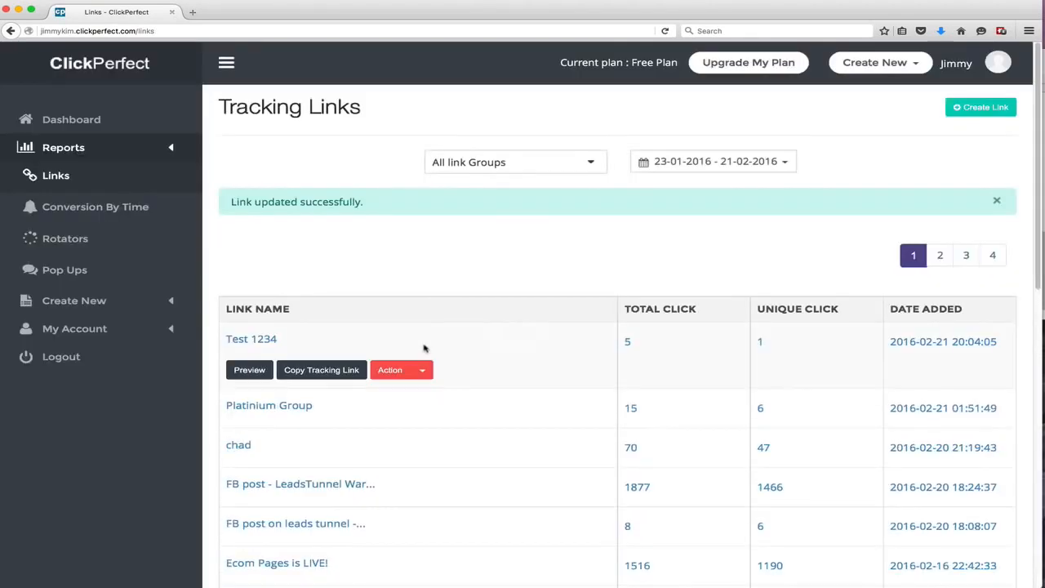
left_click(345, 372)
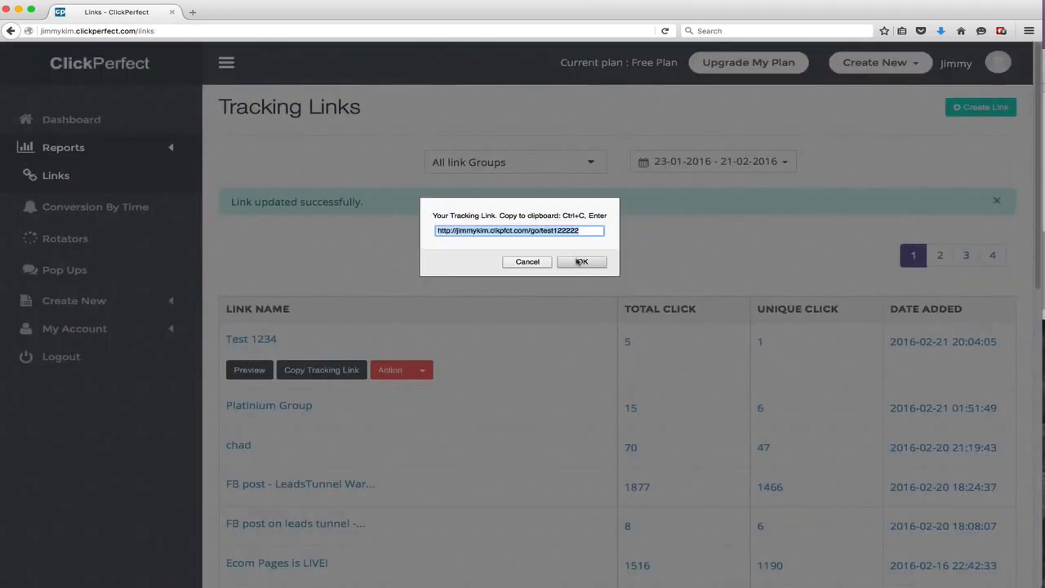
left_click(581, 262)
left_click(192, 13)
key("cmd+v")
key("Return")
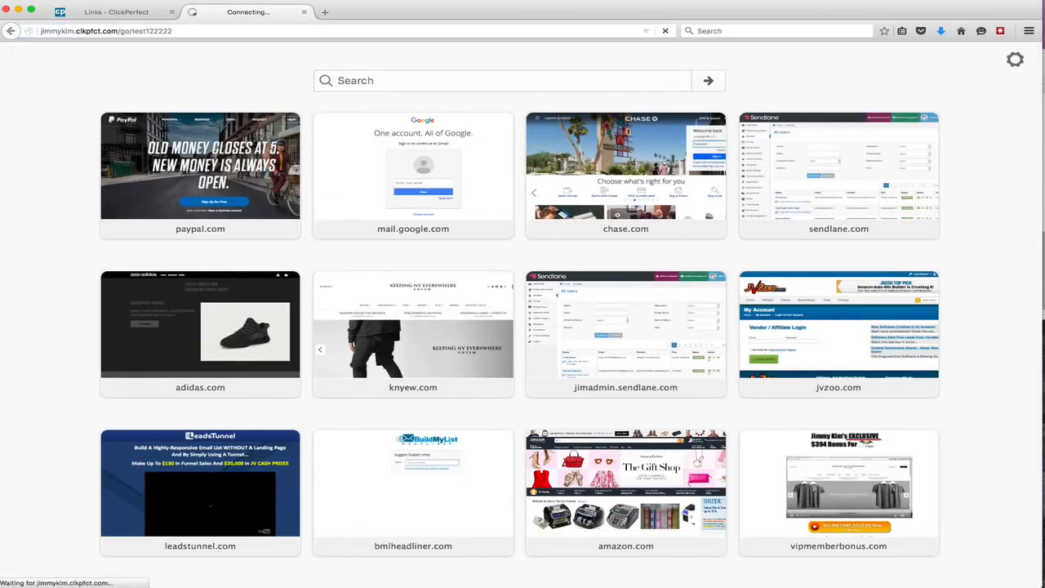
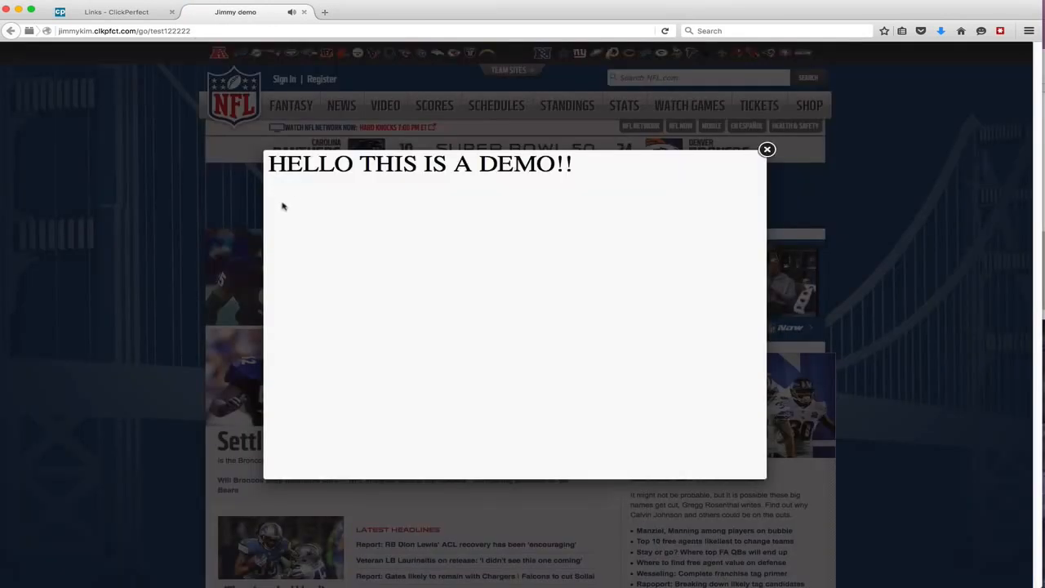
Close the pop-up on the tracked page and close the test tab to return to the links list
triple_click(333, 166)
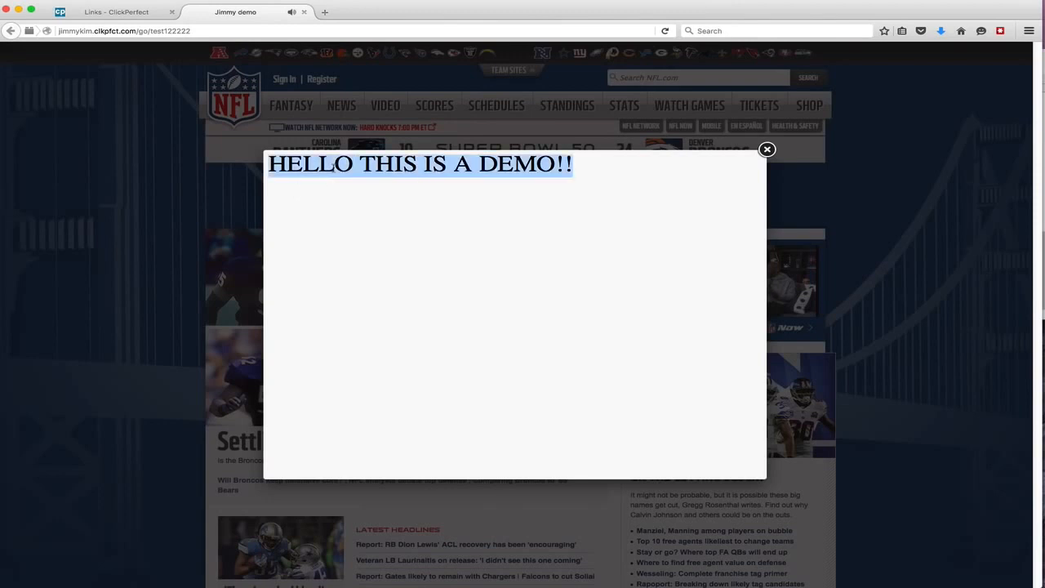
left_click(485, 201)
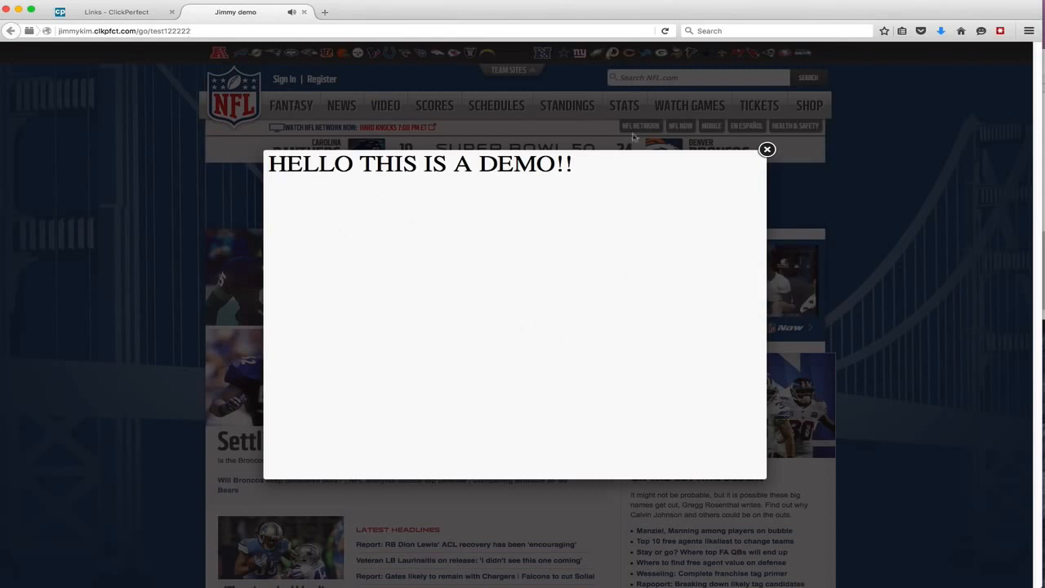
left_click(769, 150)
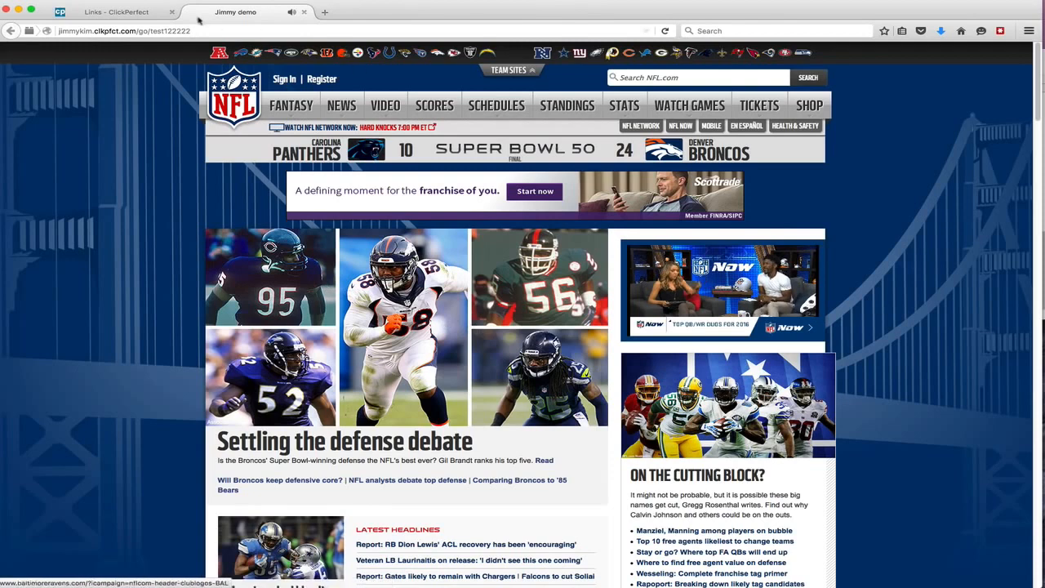
left_click(136, 31)
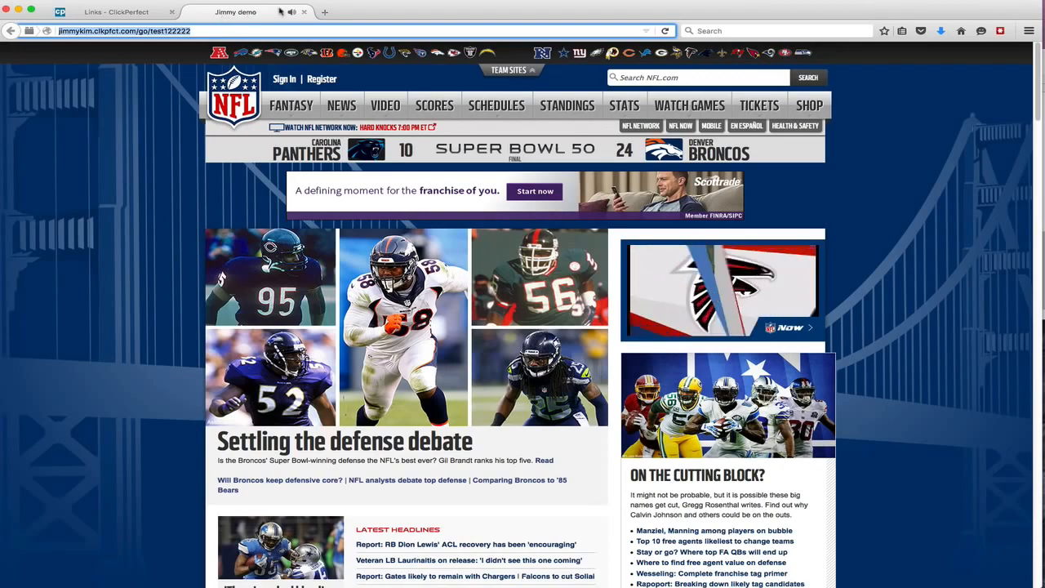
left_click(303, 12)
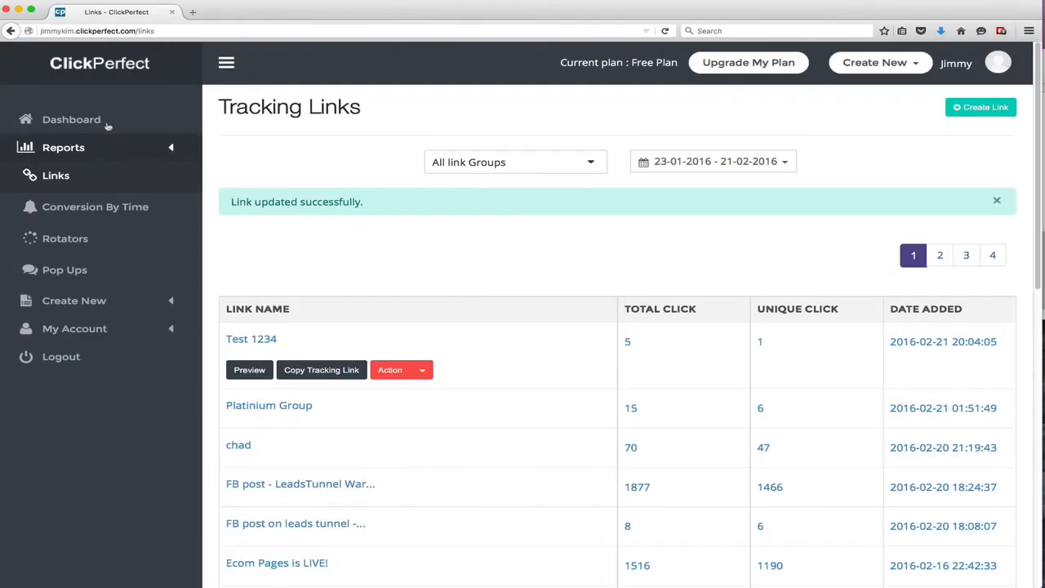
Browse the sidebar sections, opening the Link Rotators list and the pop-up list
left_click(98, 299)
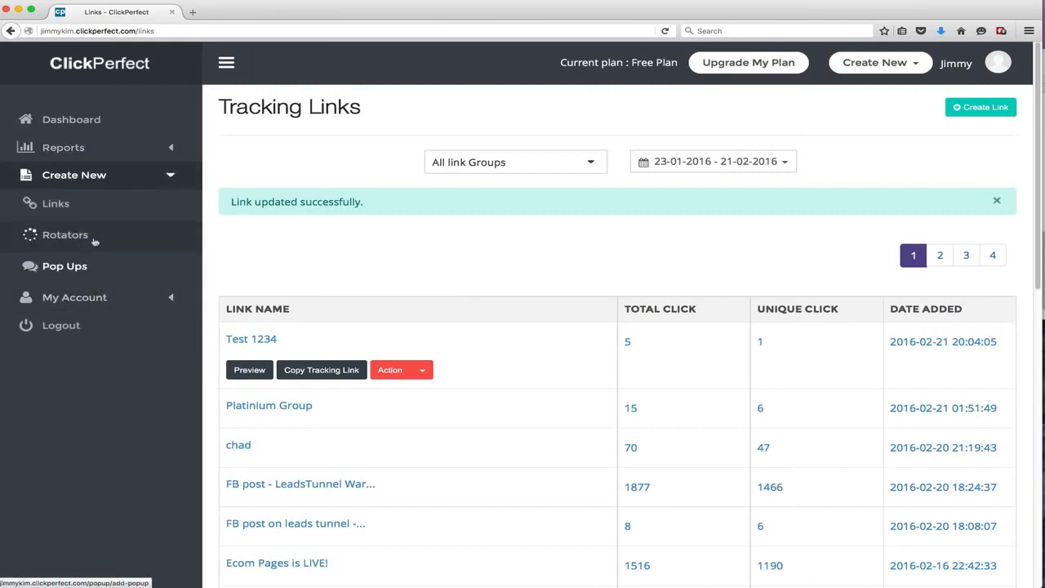
left_click(82, 150)
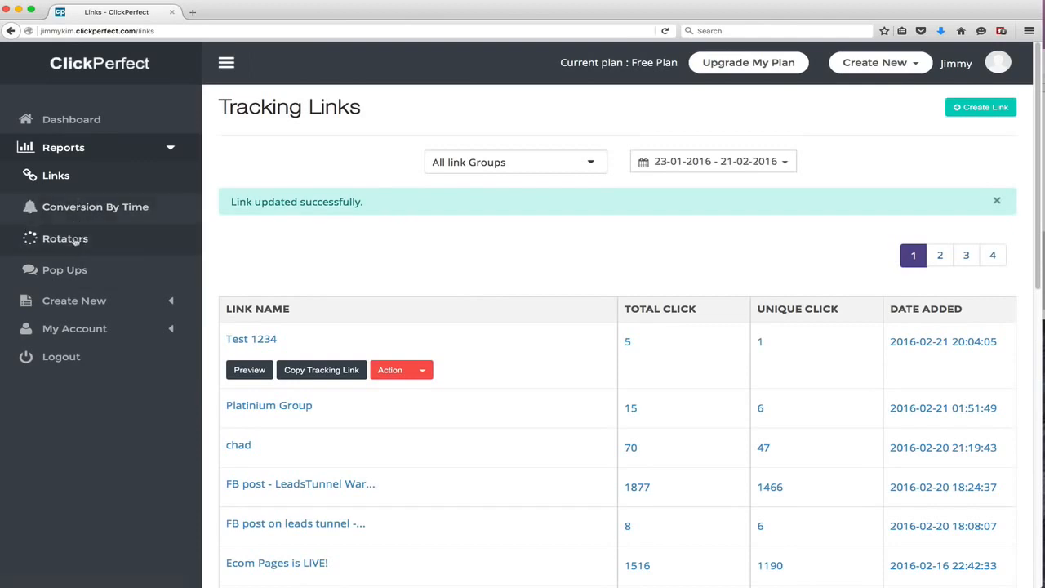
left_click(53, 173)
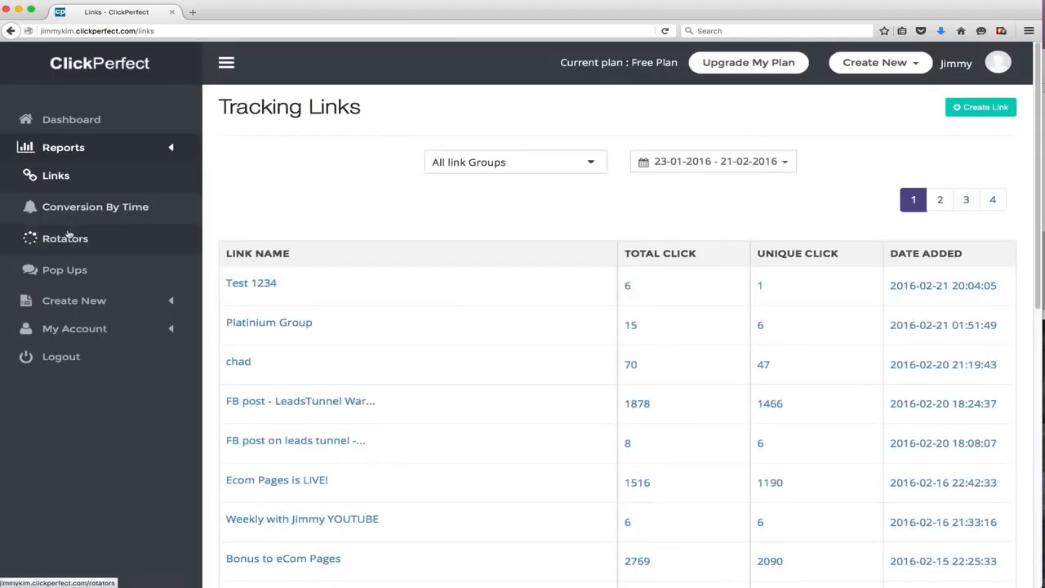
left_click(69, 250)
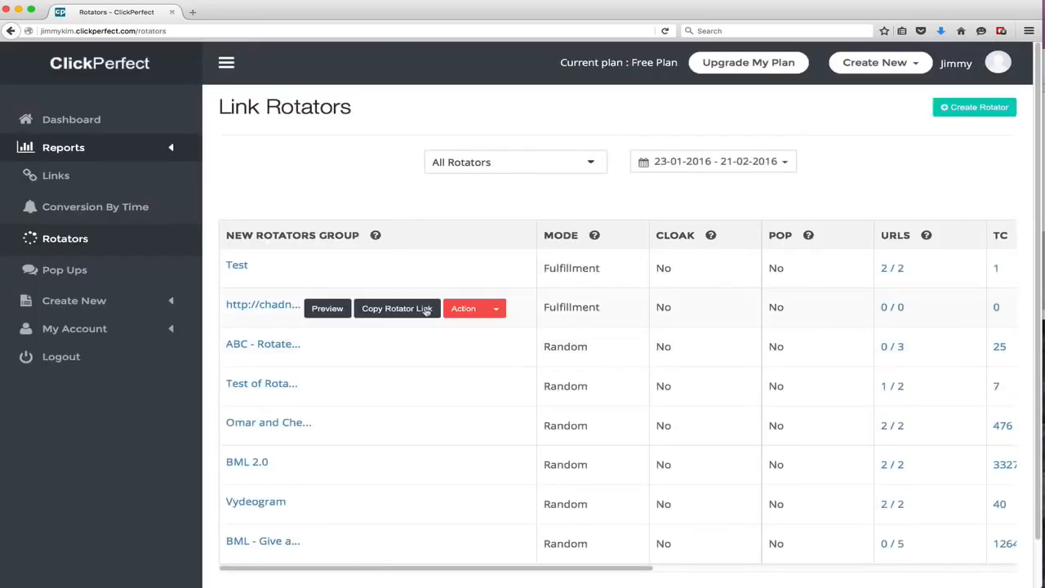
left_click(58, 276)
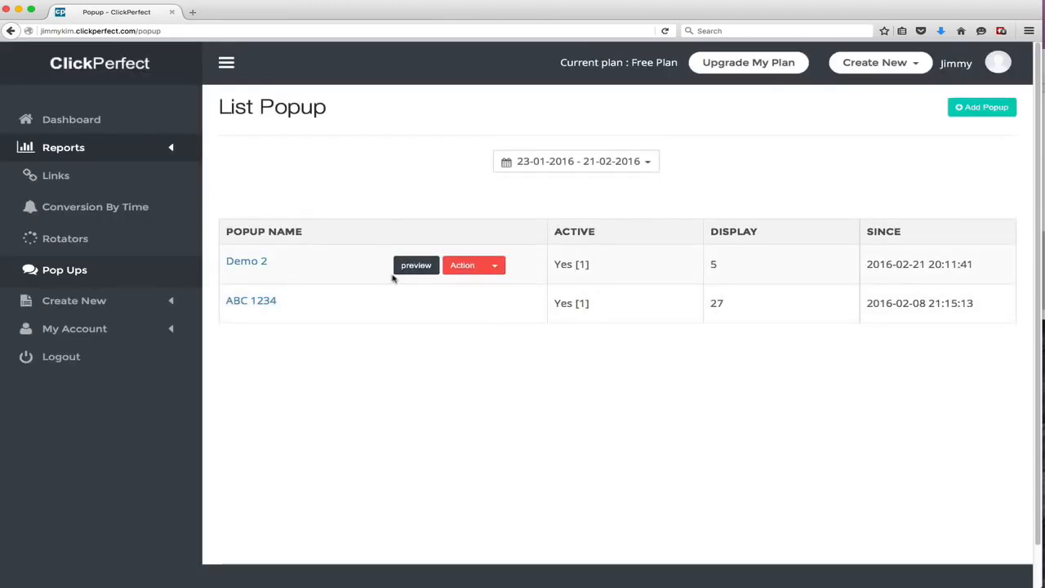
View the Conversion By Time report and return to the tracking links list
left_click(127, 207)
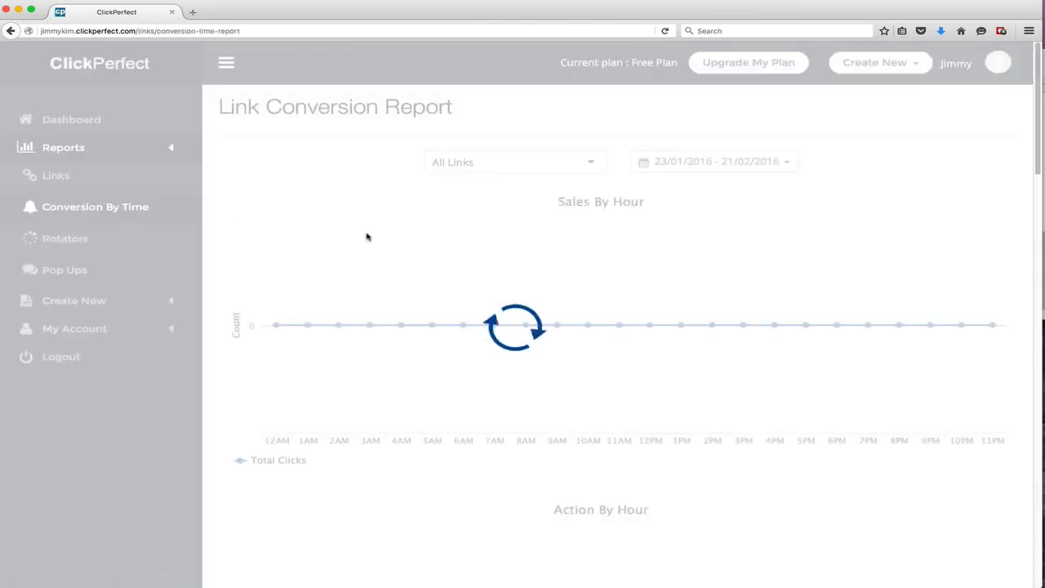
scroll(320, 243, "down", 10)
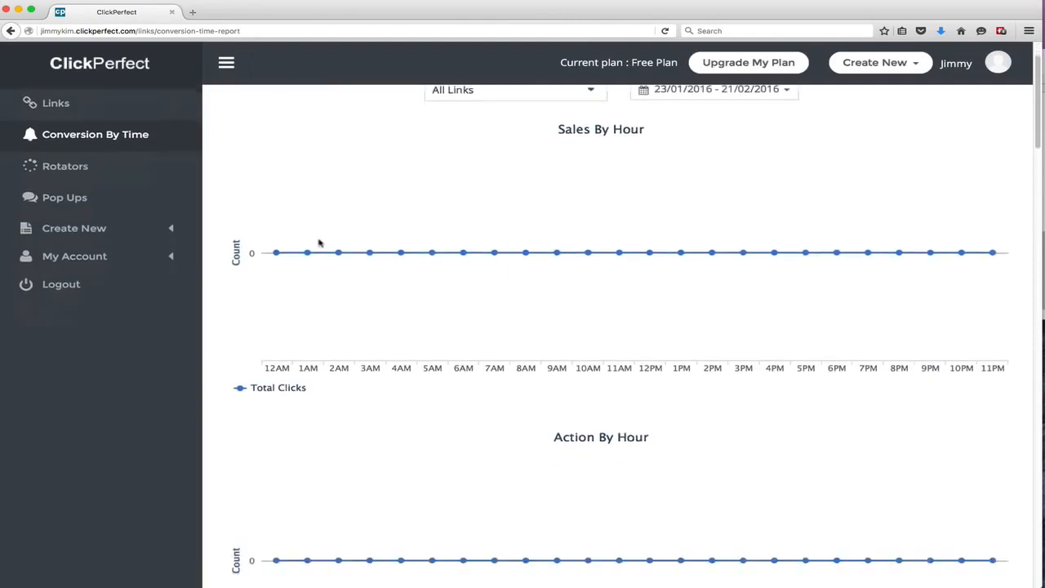
scroll(319, 244, "down", 20)
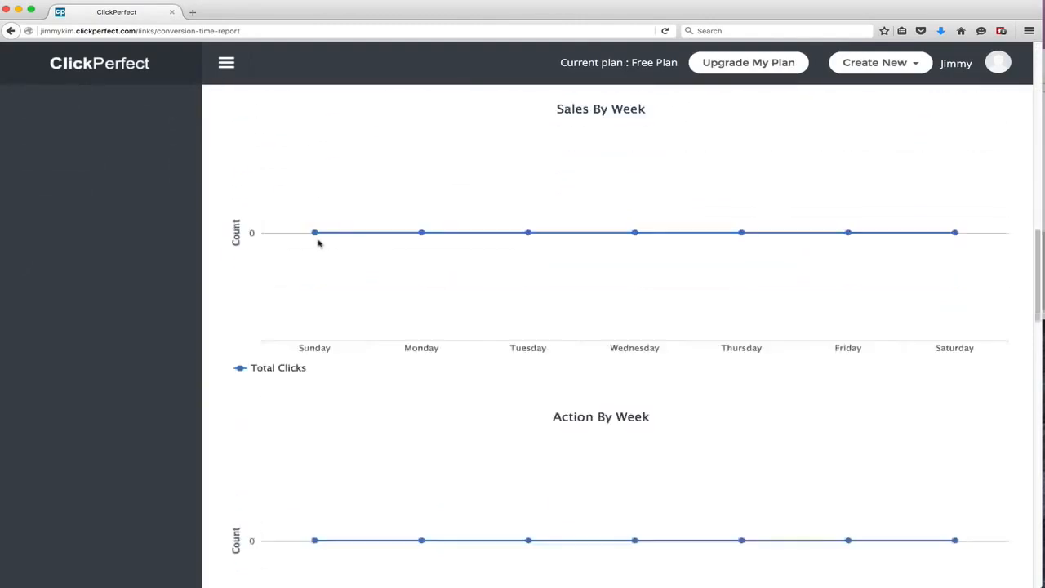
scroll(319, 245, "up", 20)
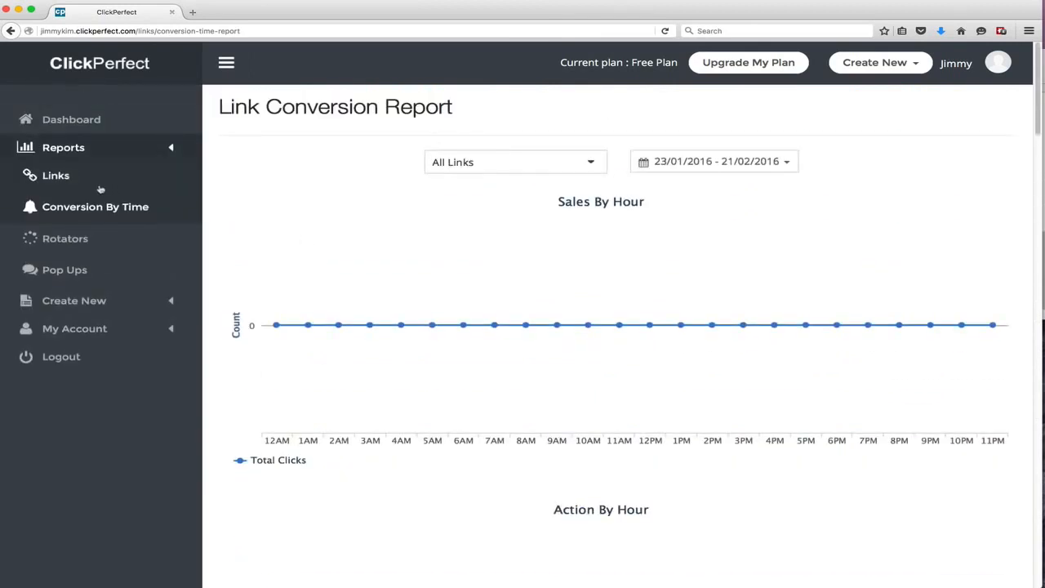
left_click(101, 187)
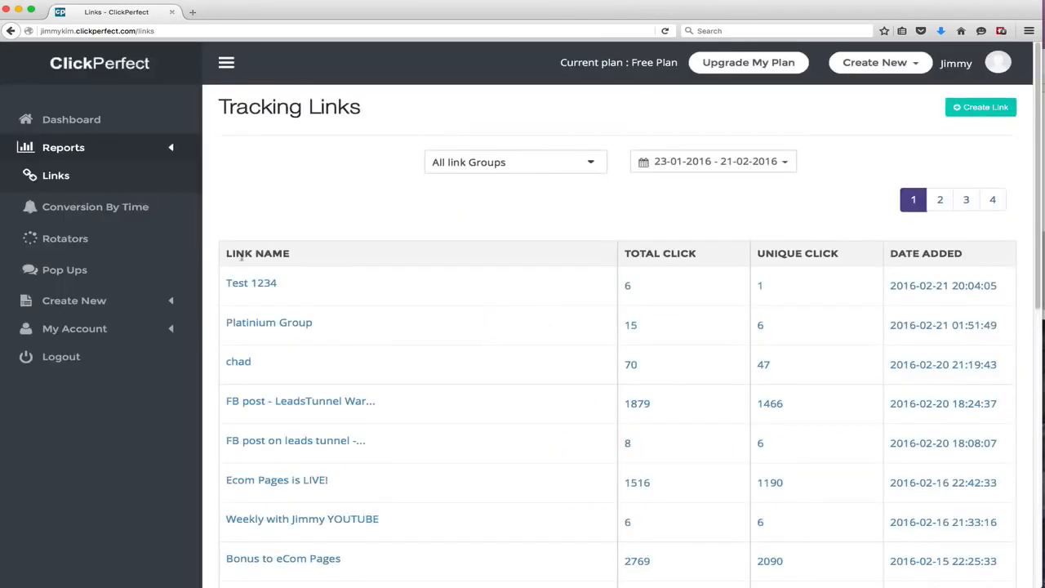
Open the public stats report for the Test 1234 link and close its tab
mouse_move(338, 293)
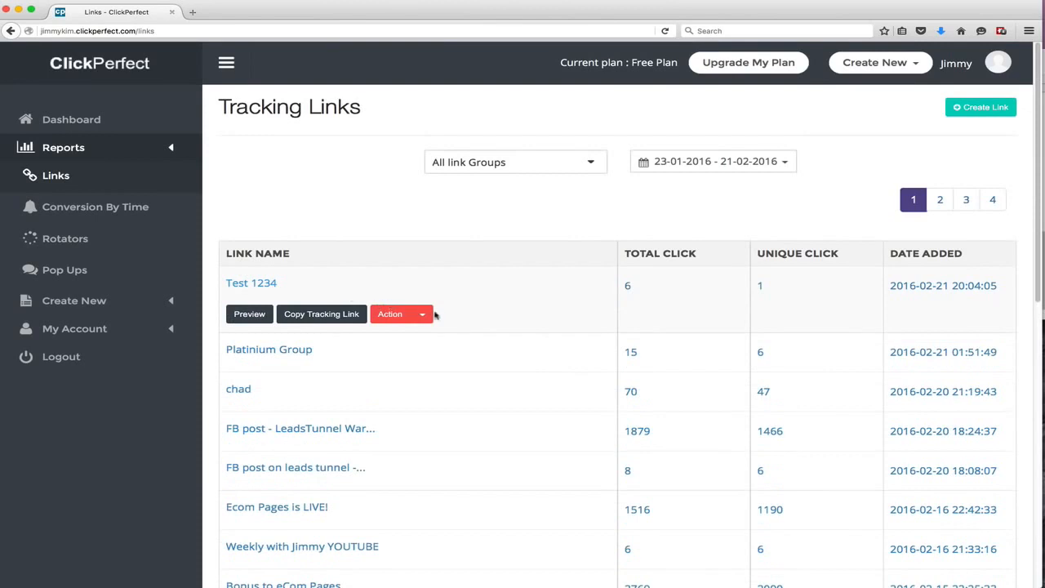
left_click(424, 315)
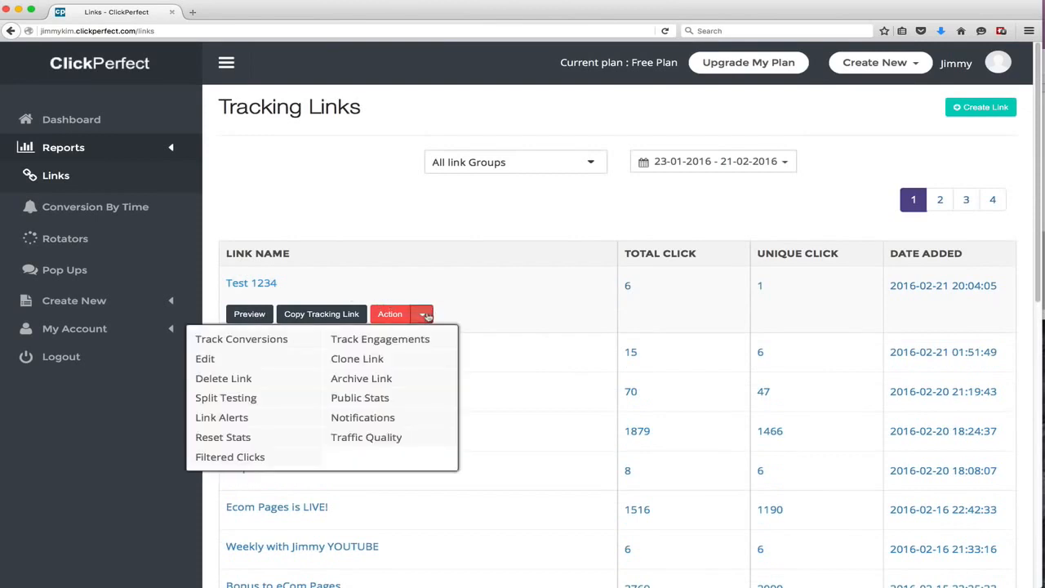
left_click(381, 399)
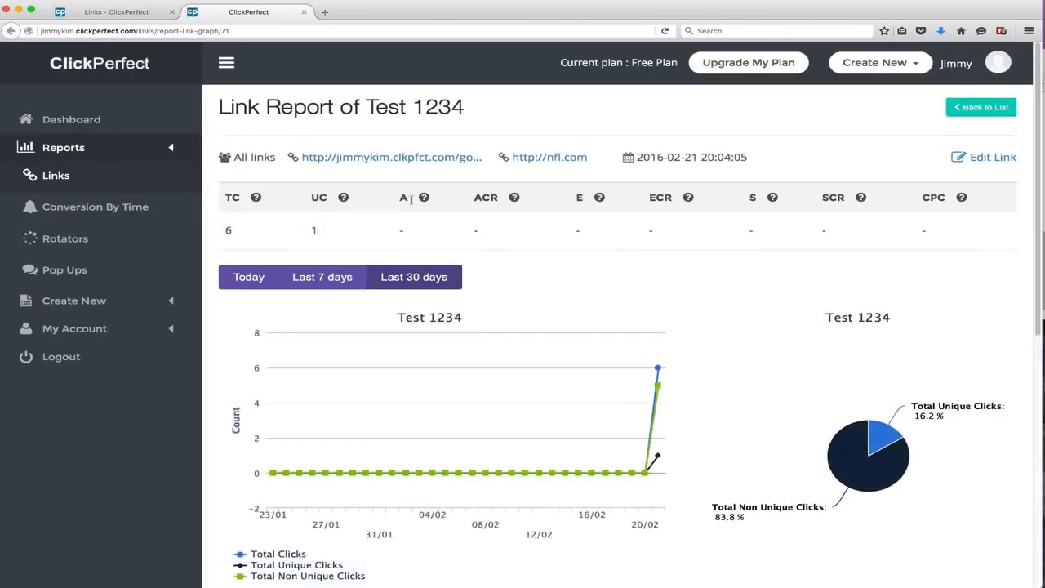
left_click(303, 12)
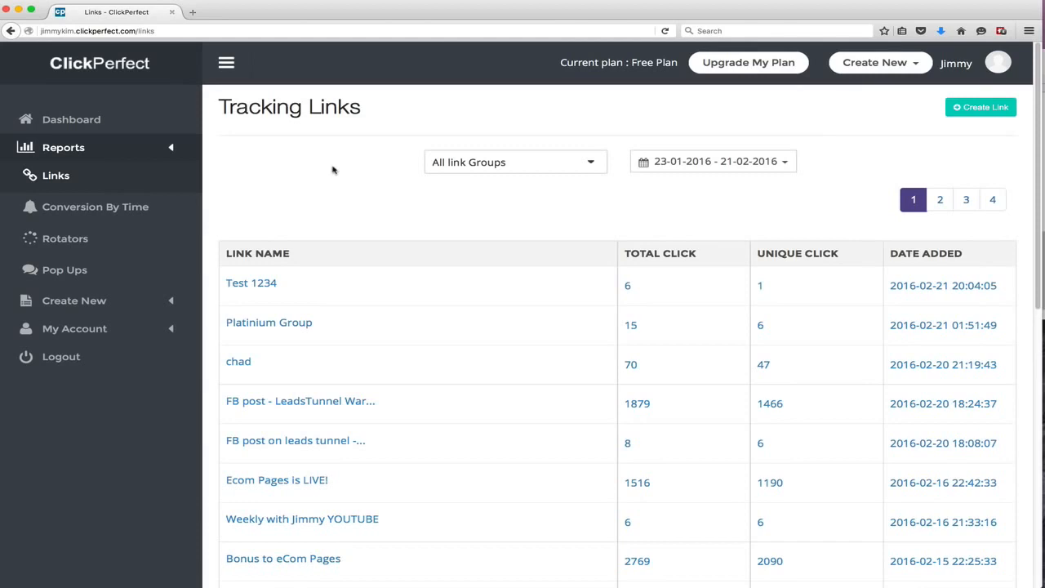
Open the Test 1234 link's editor and enter htttp://ebay.com as the primary URL
mouse_move(630, 301)
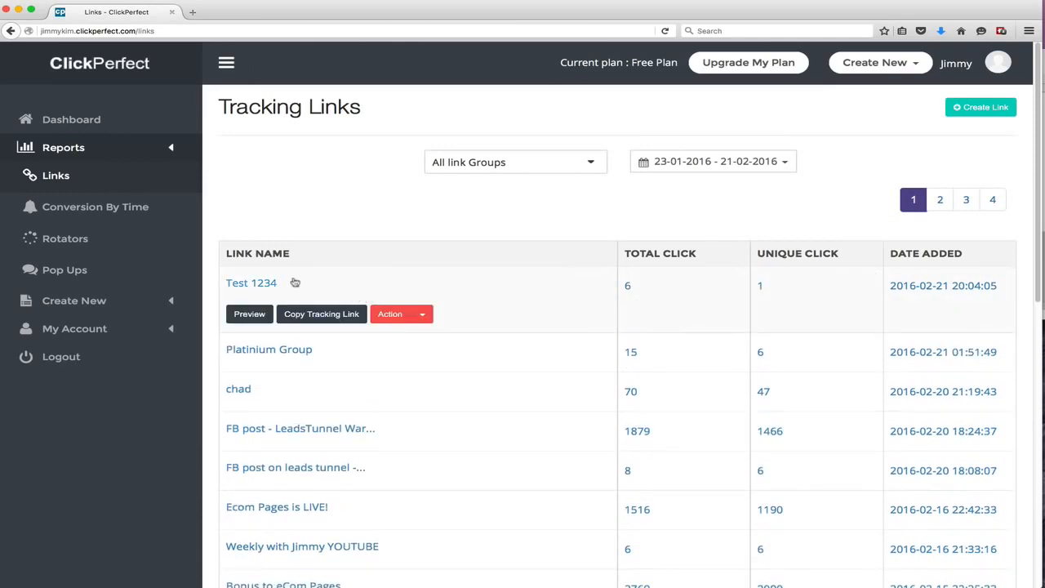
left_click(422, 313)
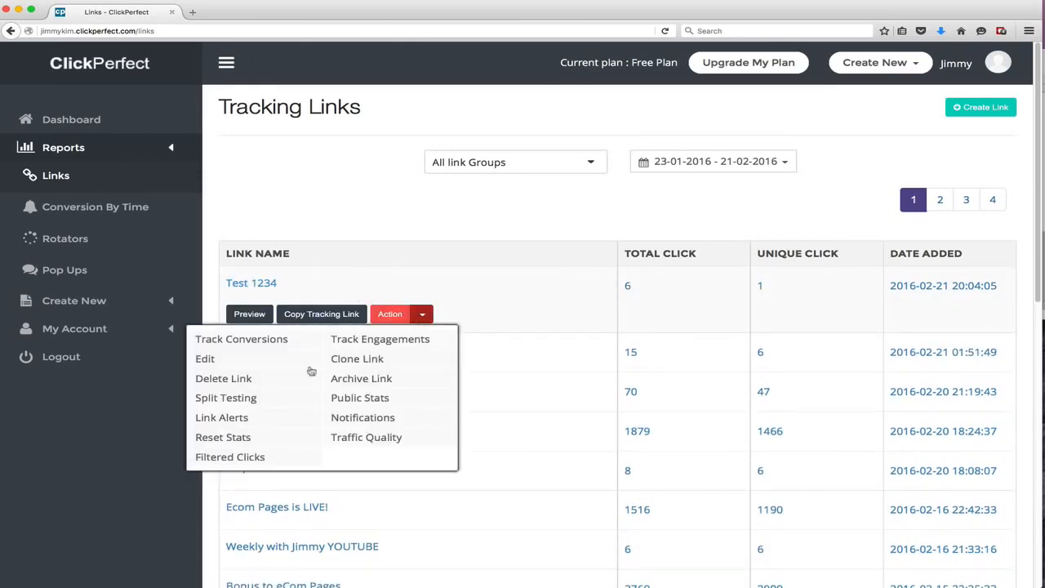
left_click(230, 362)
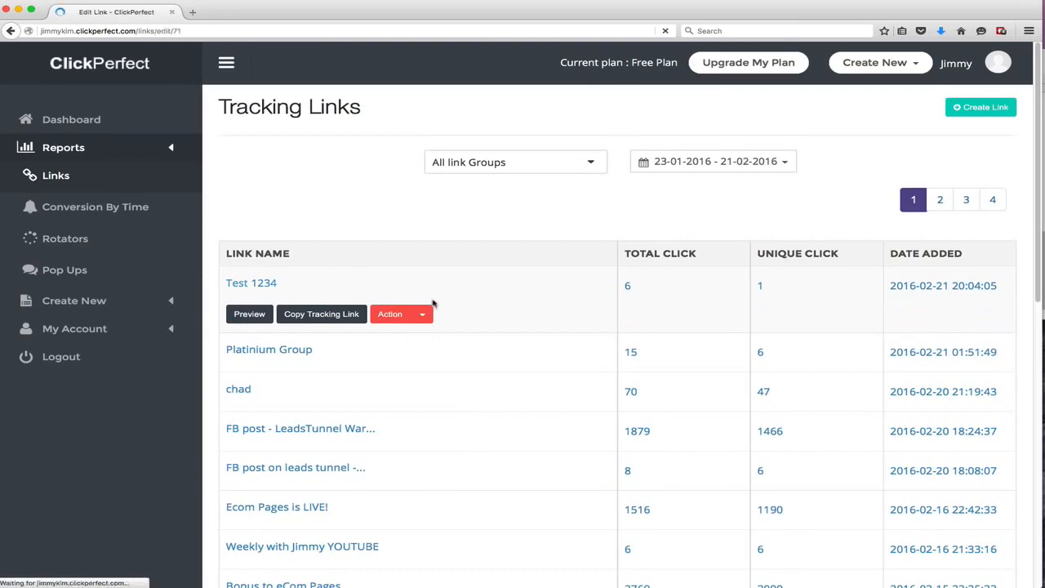
scroll(504, 332, "down", 3)
scroll(504, 332, "up", 5)
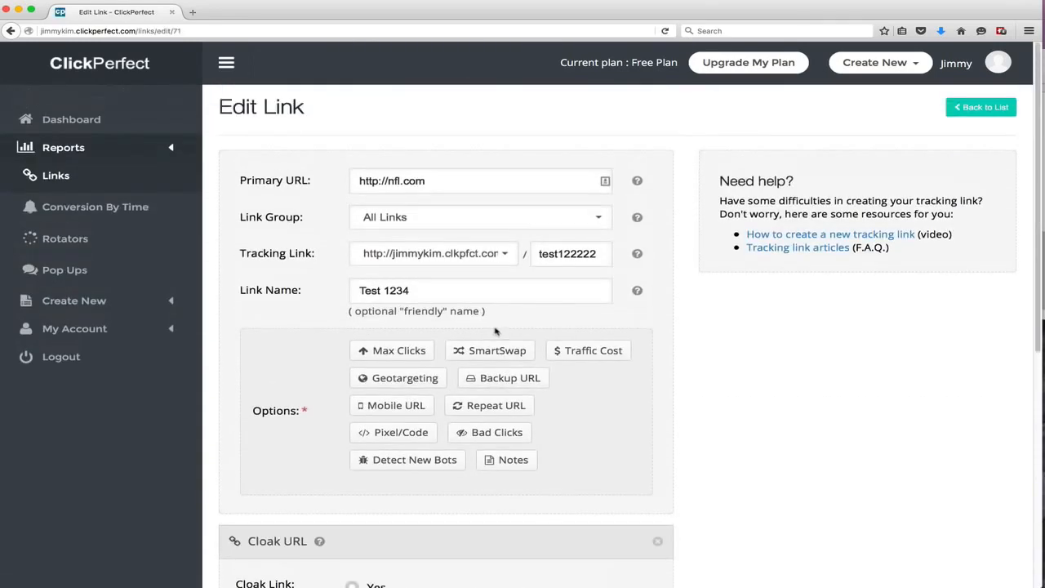
left_click(436, 181)
triple_click(436, 180)
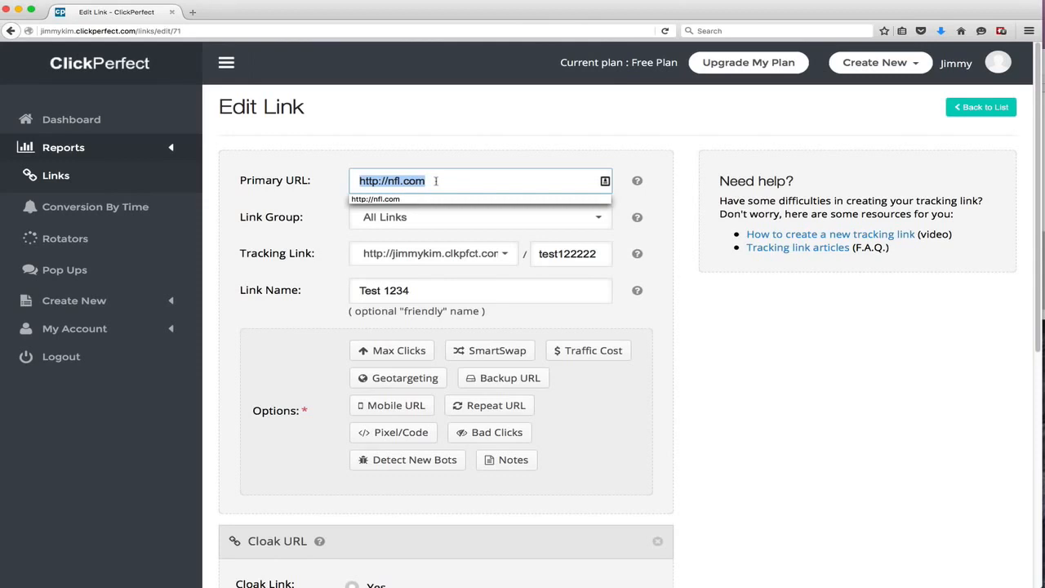
type("htttp:")
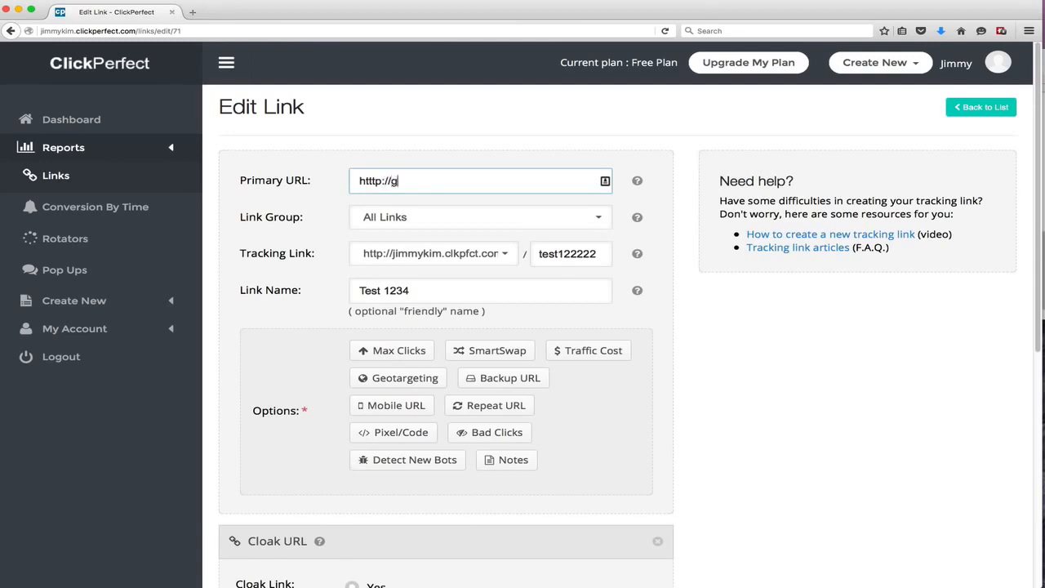
type("//ebay.com")
Remove the Cloak URL and Pop Up sections from the link and try to update it
scroll(527, 259, "down", 2)
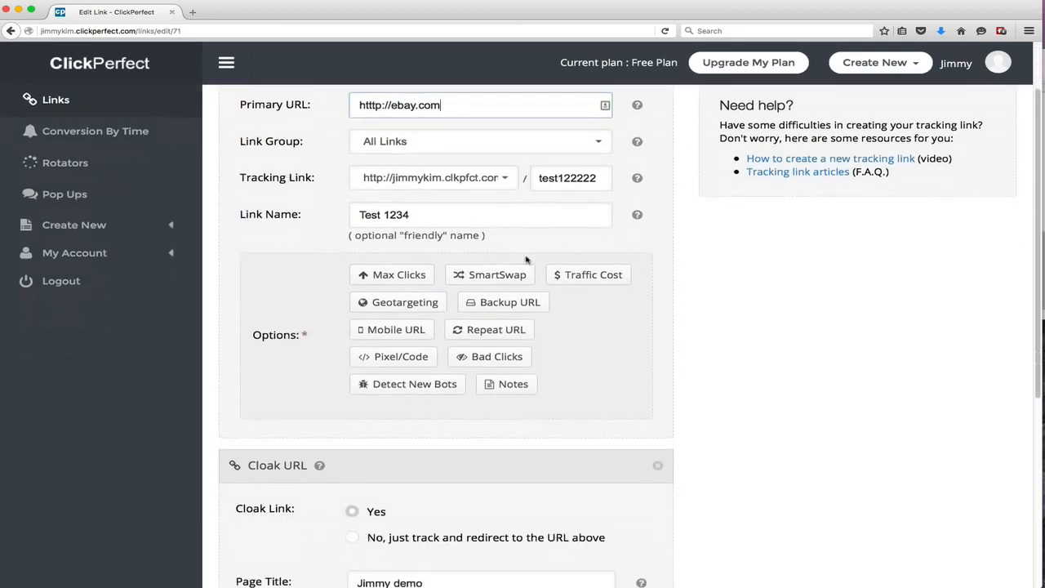
scroll(469, 322, "down", 6)
left_click(658, 158)
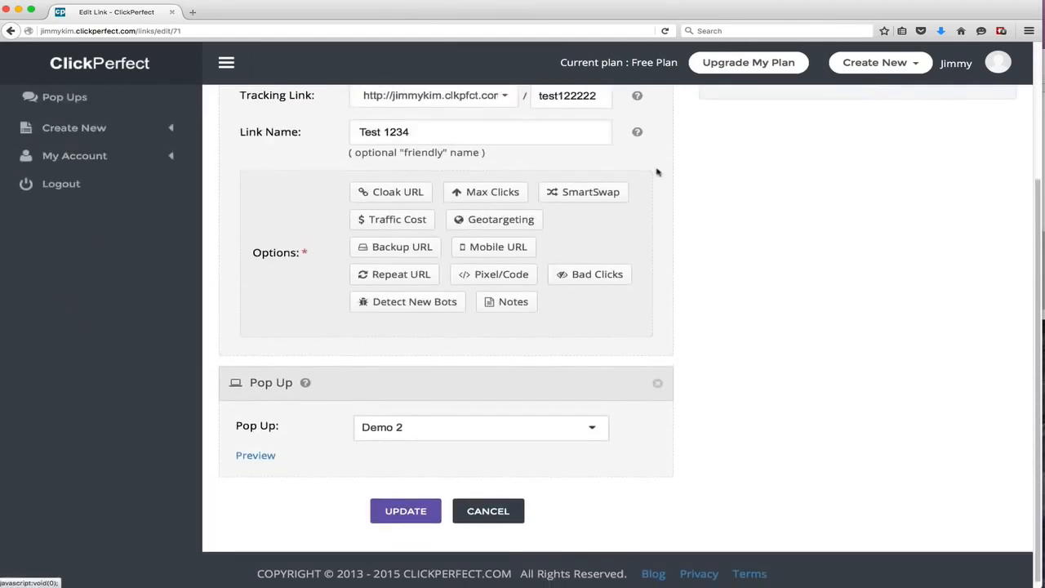
scroll(649, 326, "up", 1)
left_click(657, 431)
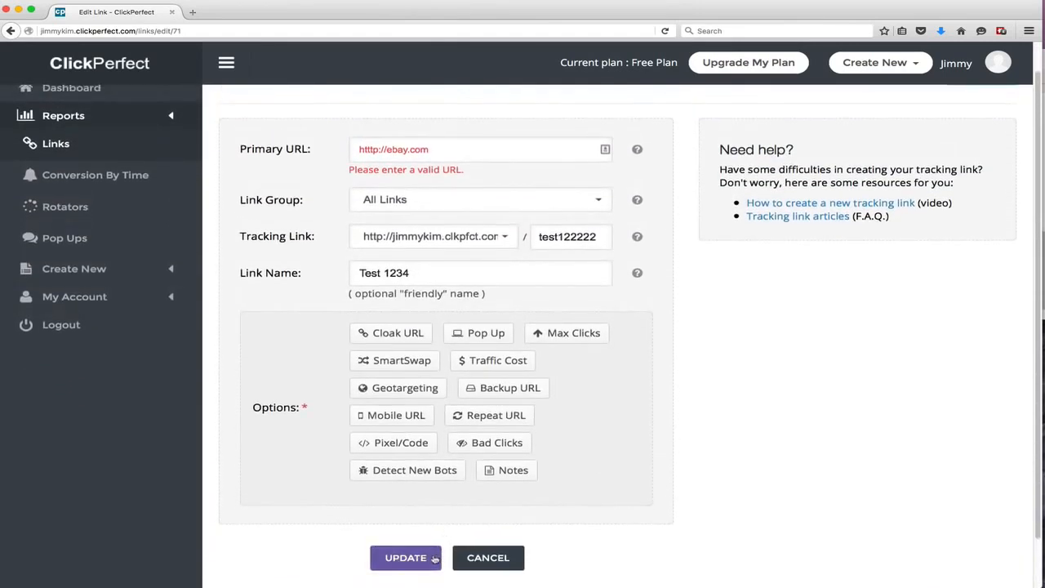
left_click(446, 150)
left_click_drag(445, 149, 266, 147)
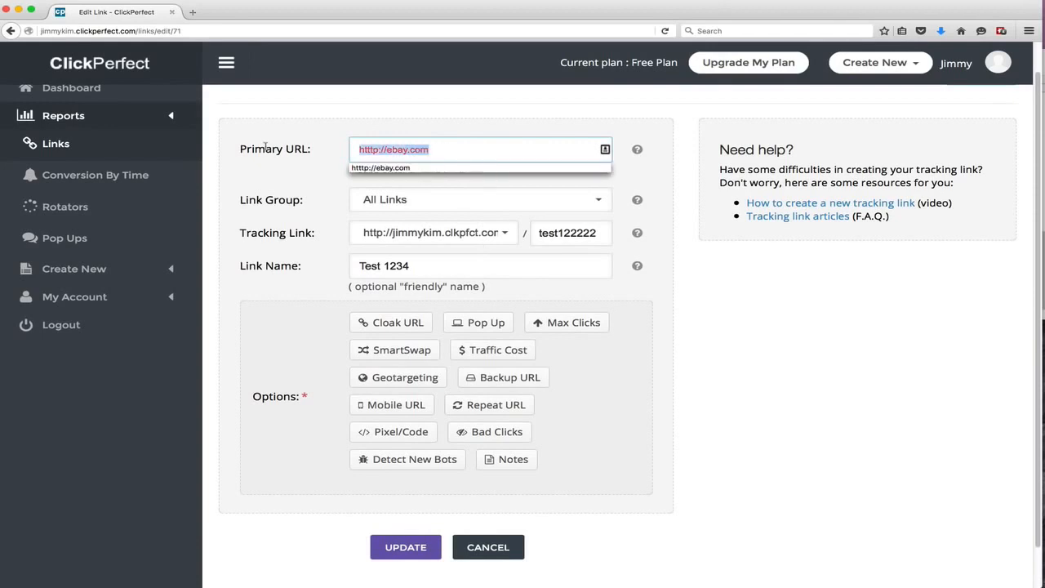
type("http://")
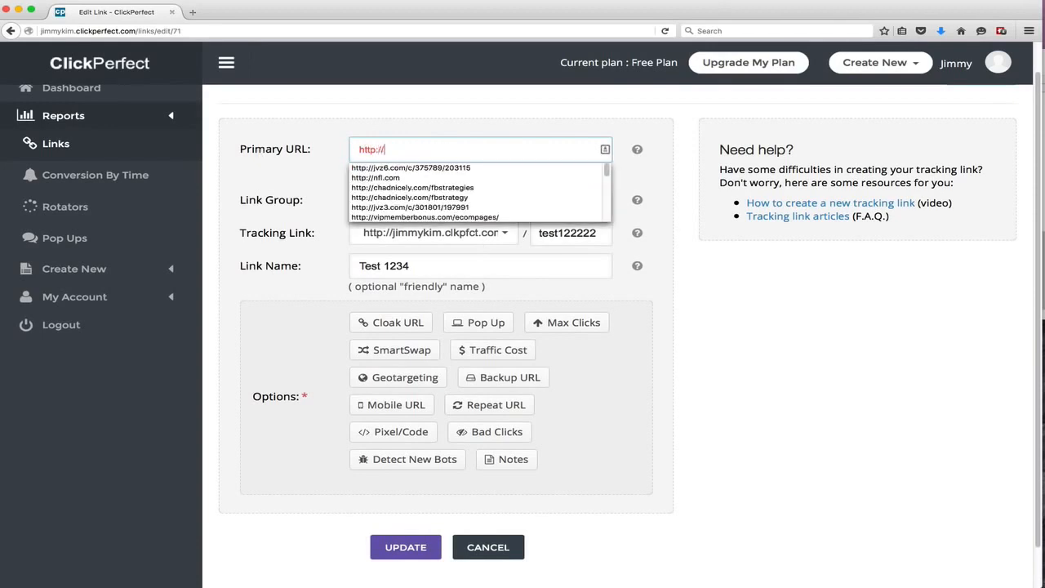
type("ebay.com")
key("Tab")
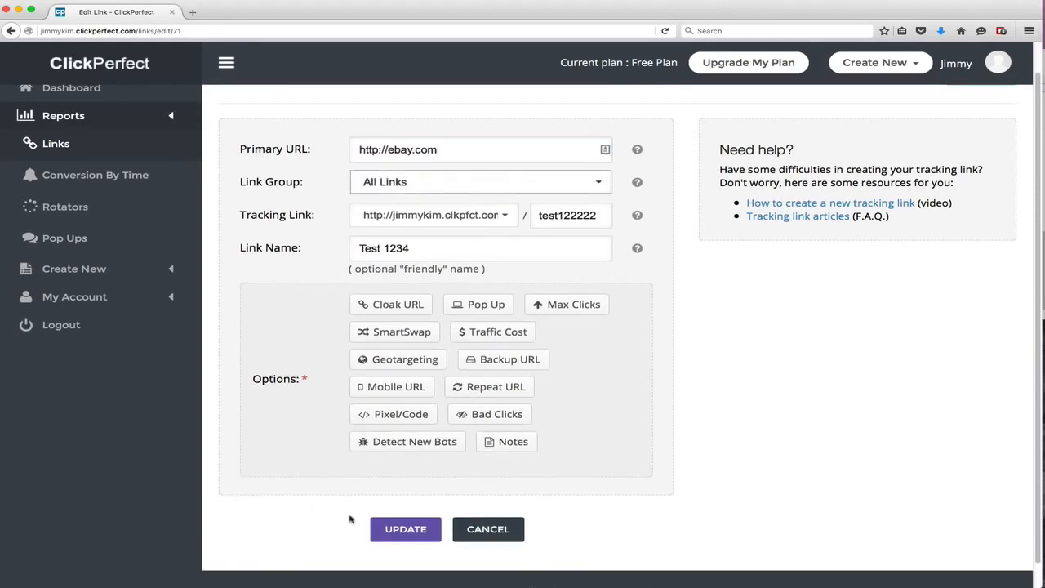
left_click(394, 529)
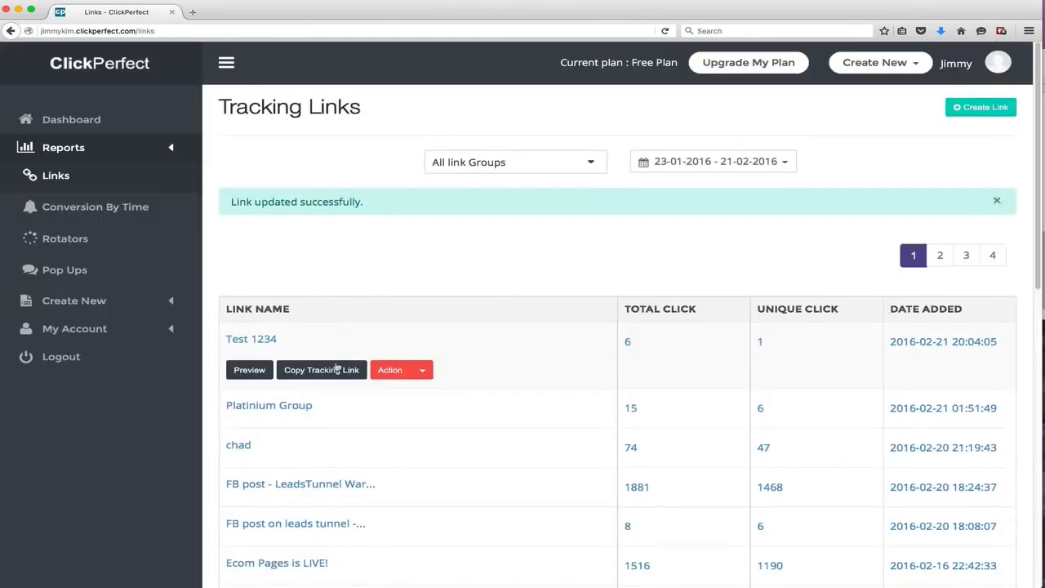
Copy the Test 1234 tracking link and visit it in a new tab to test the redirect
left_click(339, 367)
key("super+c")
left_click(581, 265)
key("super+t")
key("super+v")
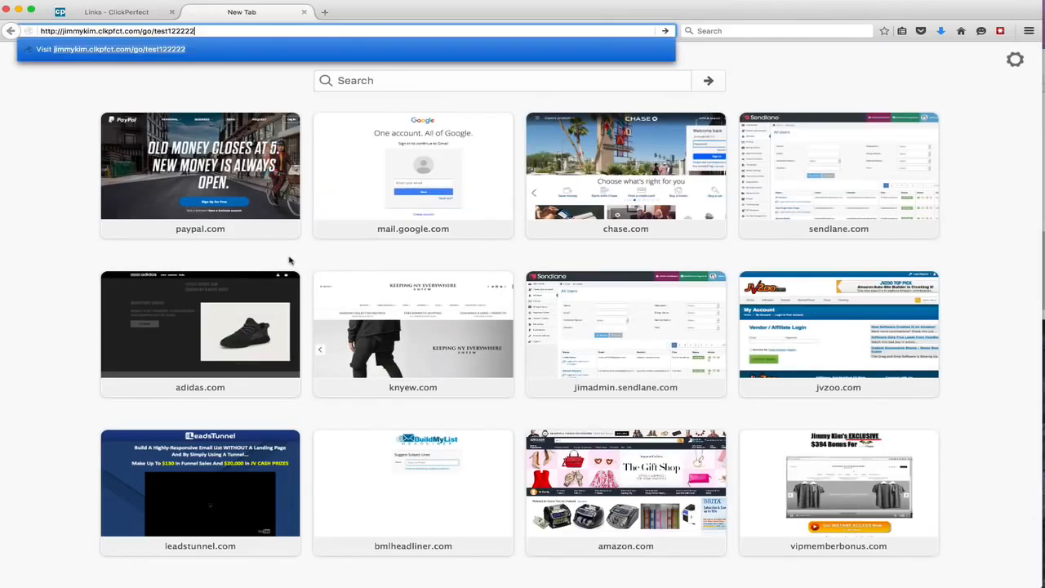
key("Return")
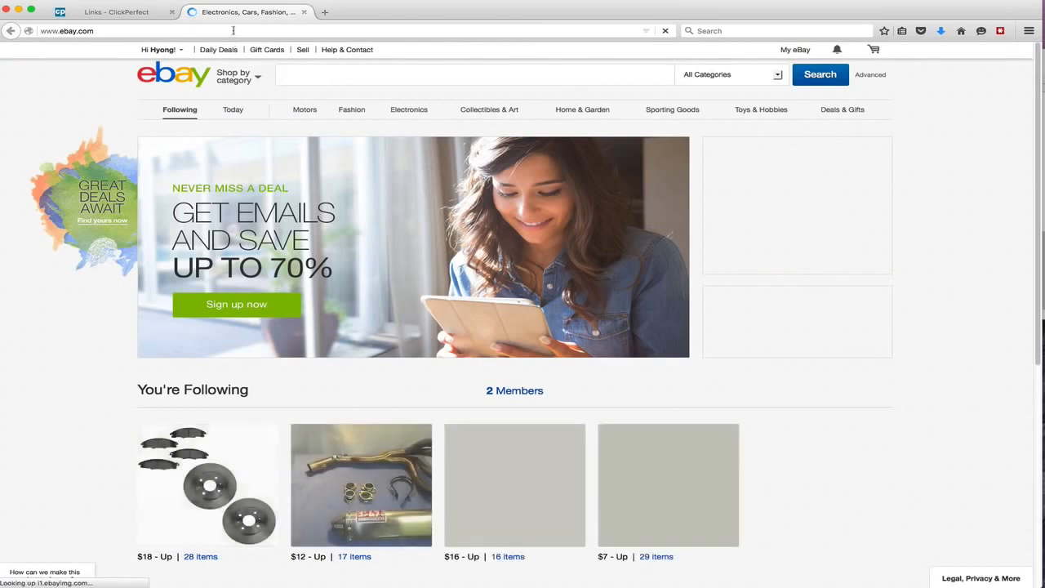
Paste the tracking link into the address bar again without visiting it
left_click(233, 30)
type("ç")
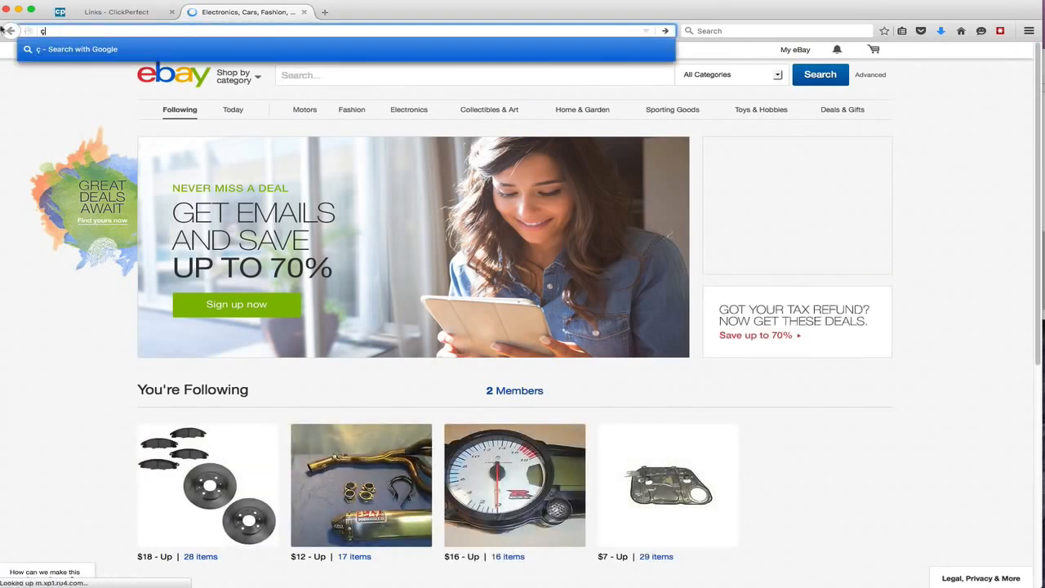
key("BackSpace")
key("super+v")
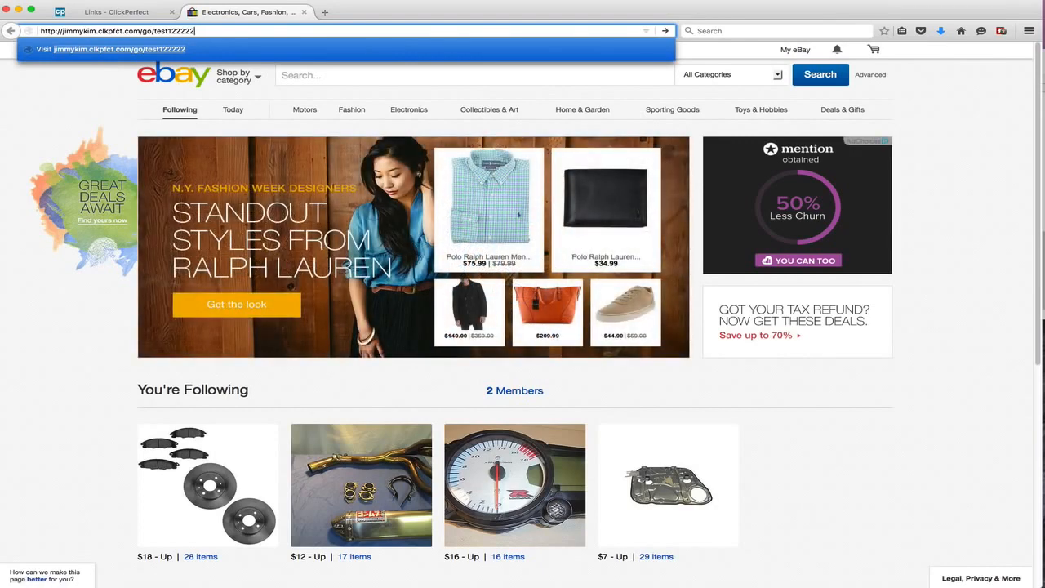
Close the eBay tab and open the Dashboard
left_click(304, 12)
left_click(95, 127)
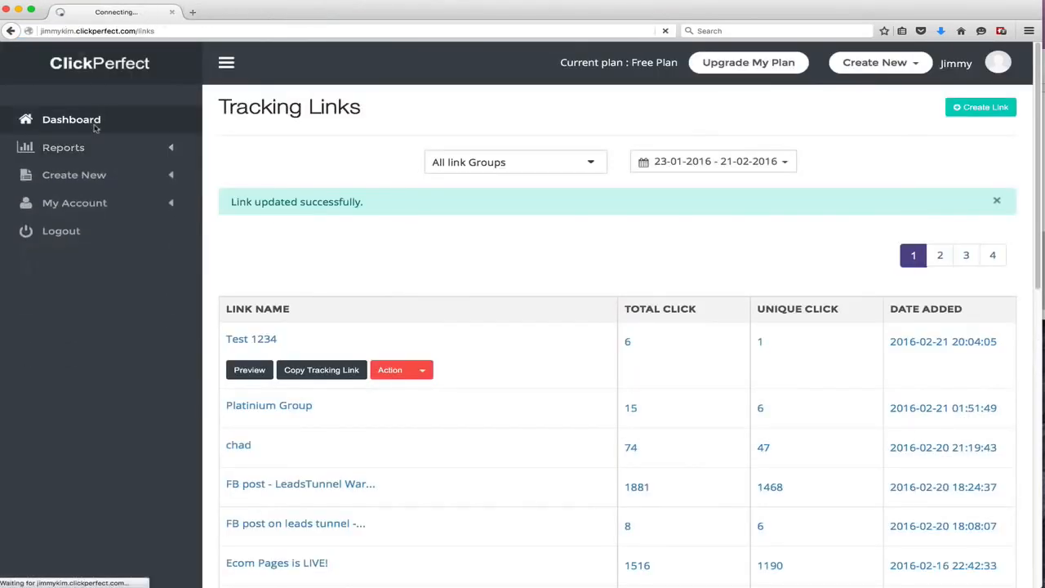